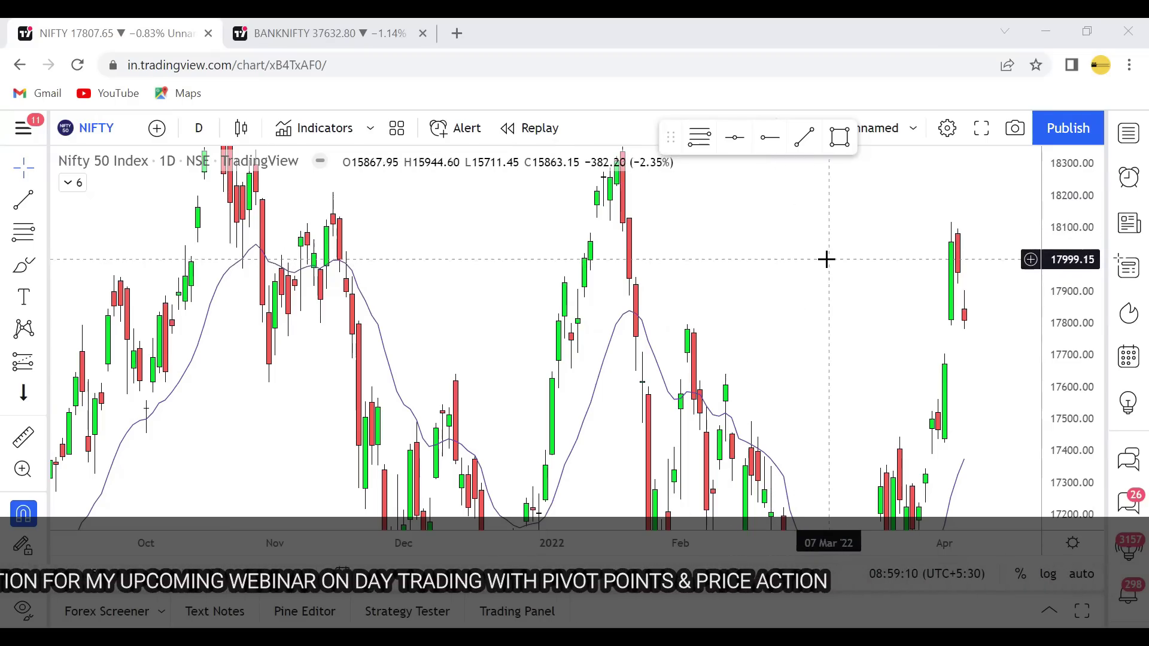
Point a freehand arrow at the latest red daily candle, circle the candle, and circle the daily timeframe.
left_click_drag(826, 259, 574, 213)
mouse_move(787, 269)
left_mouse_down()
mouse_move(714, 270)
mouse_move(747, 294)
left_mouse_up()
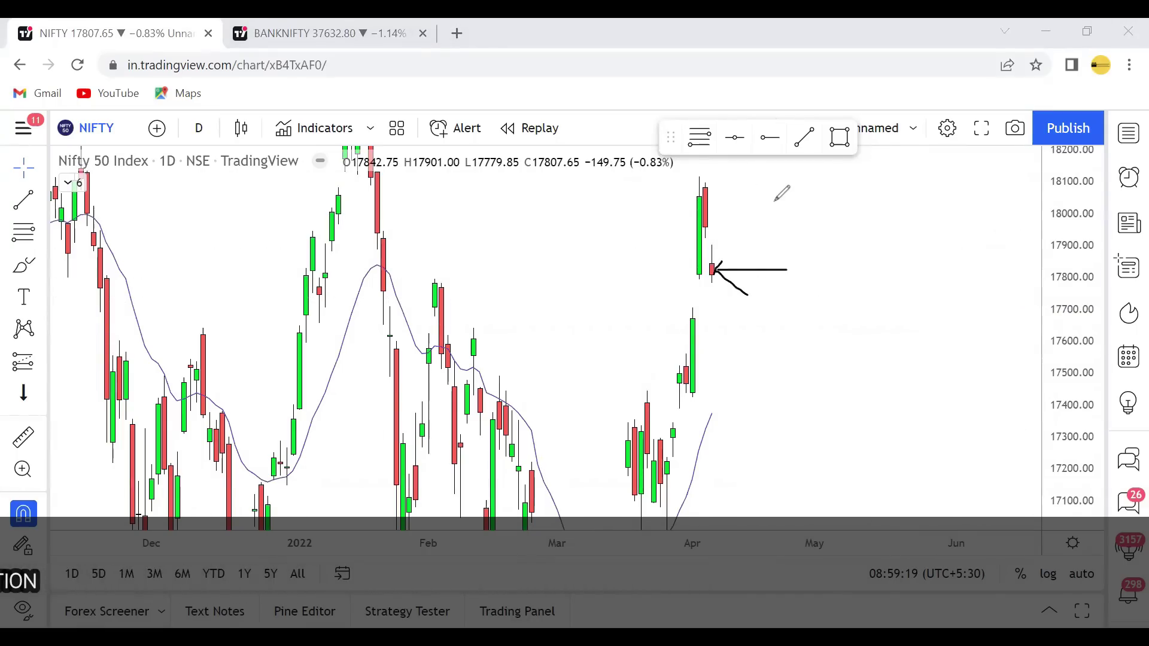
mouse_move(721, 240)
left_mouse_down()
mouse_move(706, 244)
mouse_move(706, 282)
mouse_move(738, 269)
left_mouse_up()
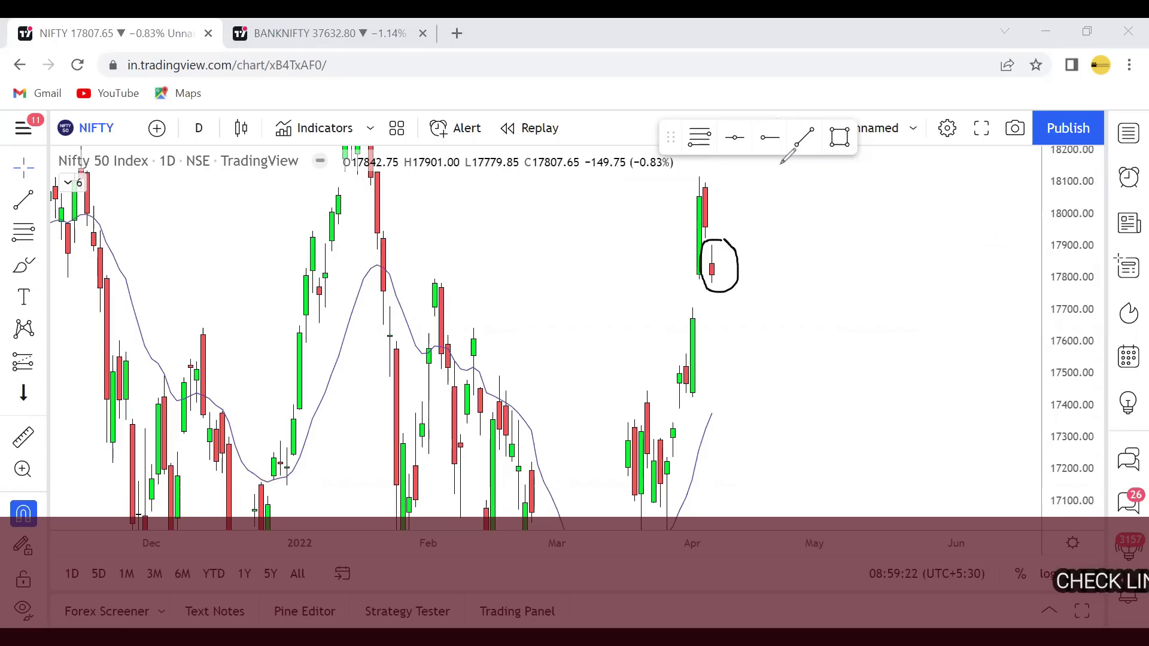
mouse_move(718, 243)
left_mouse_down()
mouse_move(705, 256)
mouse_move(720, 248)
left_mouse_up()
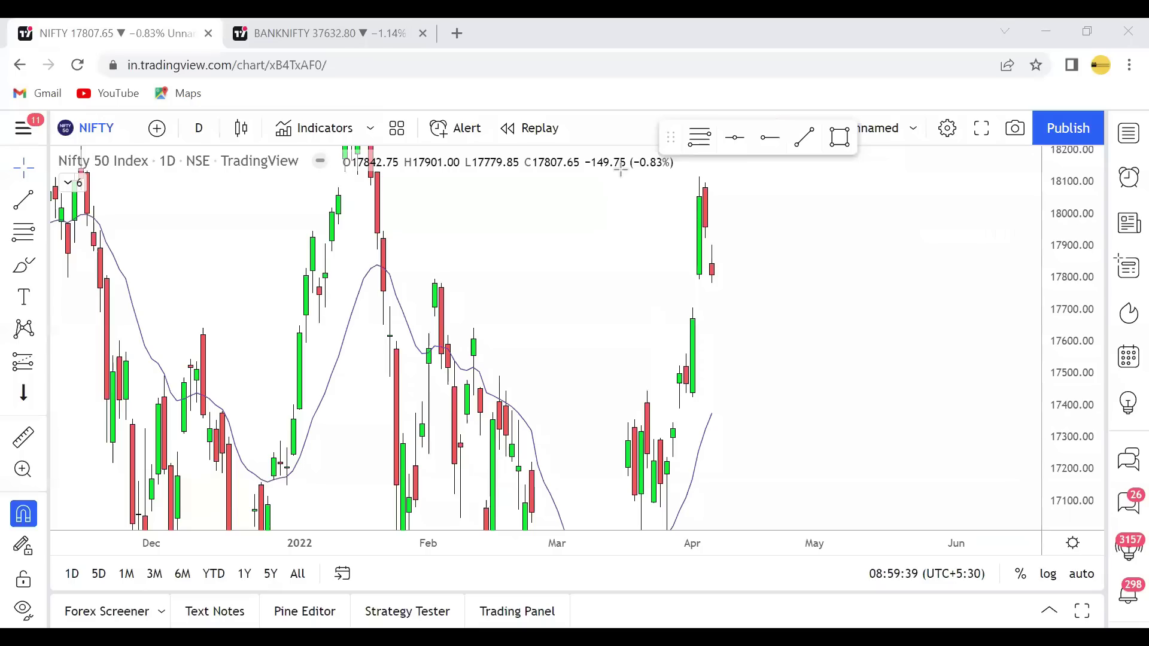
mouse_move(197, 115)
left_mouse_down()
mouse_move(203, 147)
mouse_move(208, 135)
left_mouse_up()
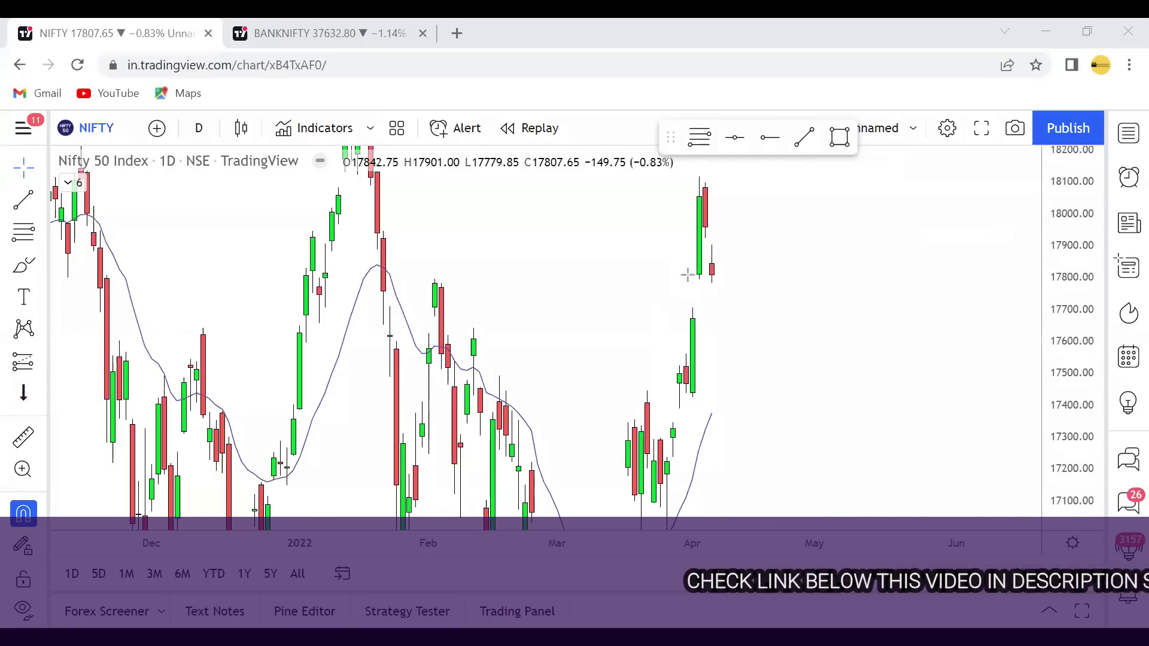
Sketch a freehand line at about 17800 beneath the last candles, mark the tall green candle and its low, and cross the first red candle.
left_click_drag(662, 278, 852, 280)
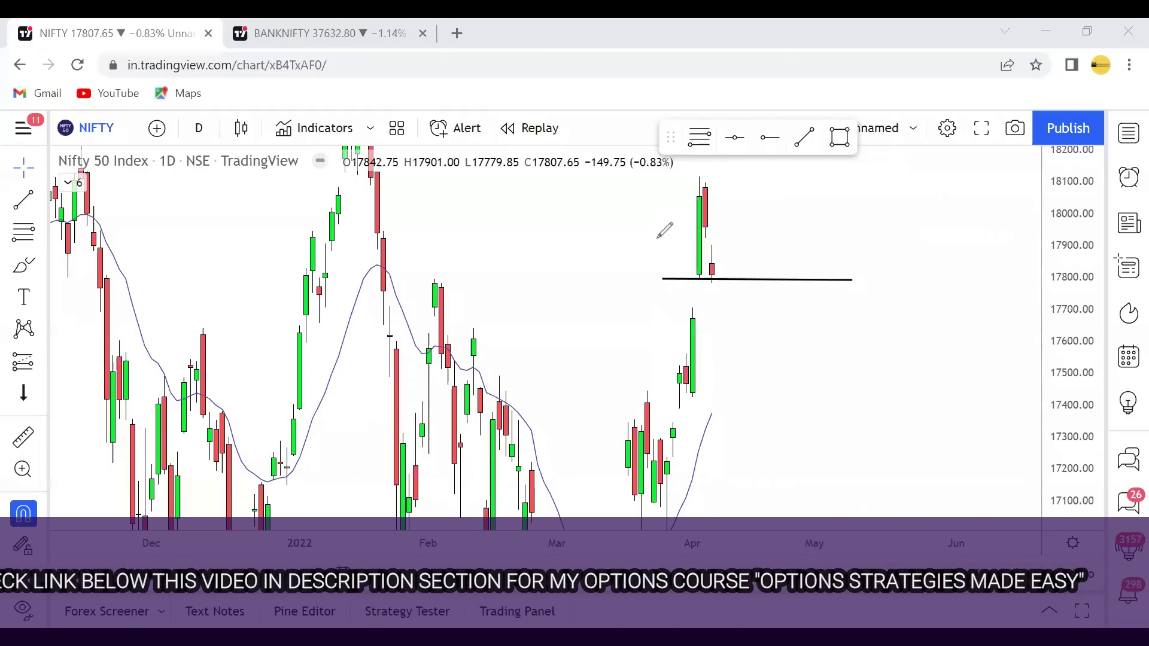
left_click_drag(659, 245, 691, 244)
left_click_drag(681, 231, 692, 279)
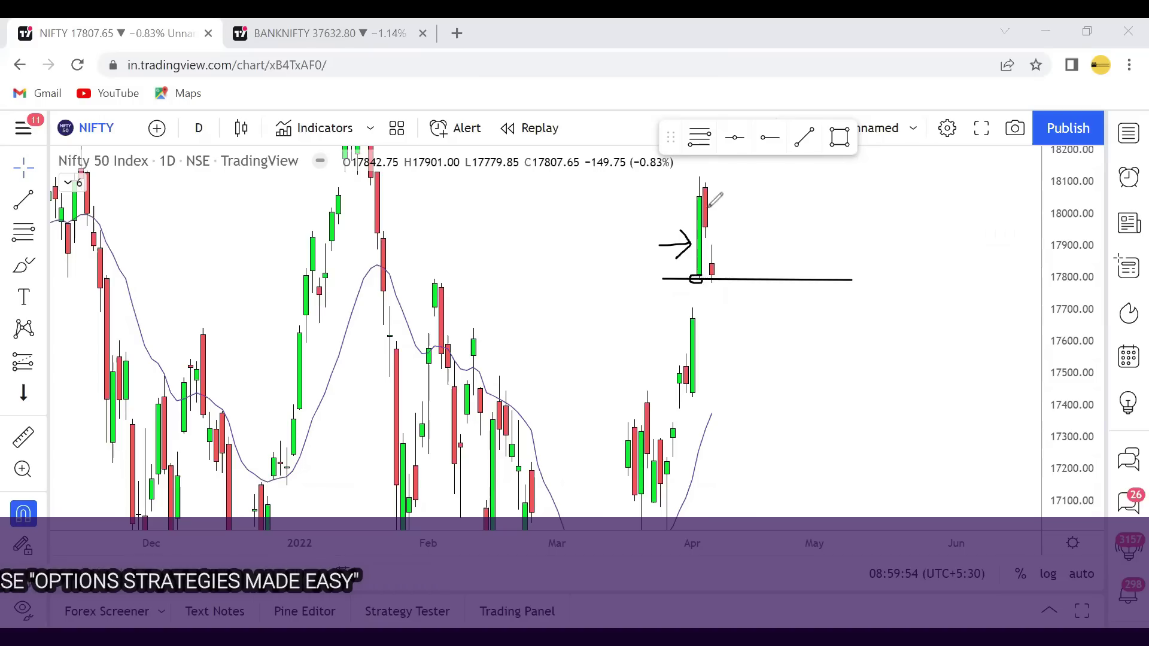
mouse_move(710, 206)
left_mouse_down()
mouse_move(733, 219)
mouse_move(717, 219)
left_mouse_up()
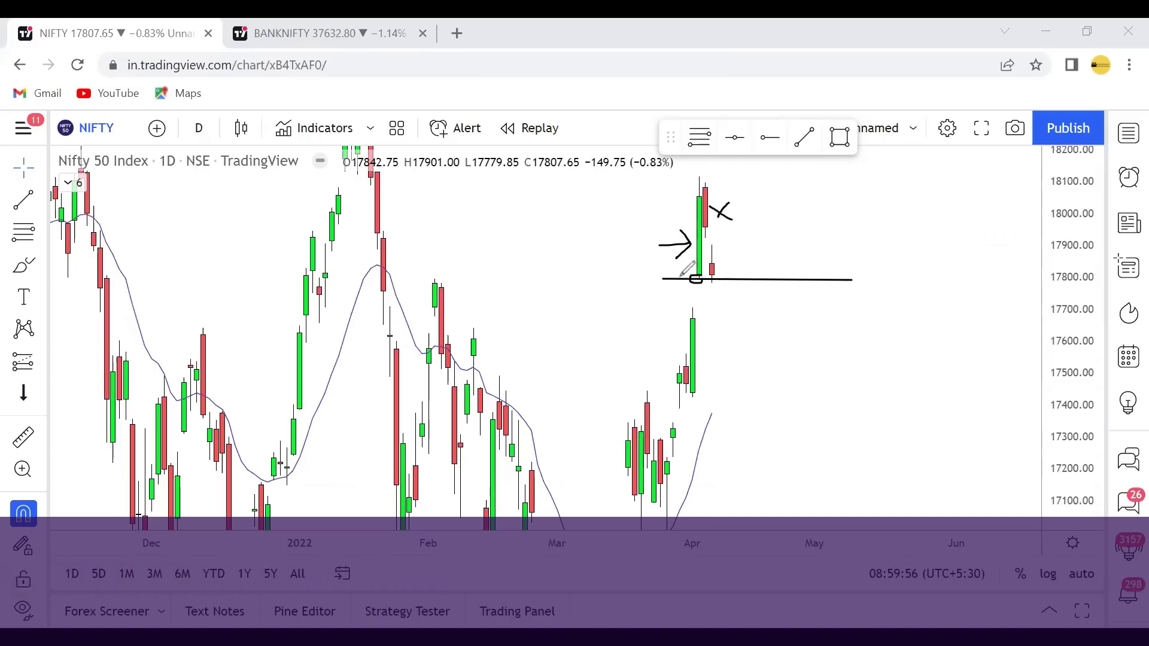
left_click_drag(695, 279, 710, 268)
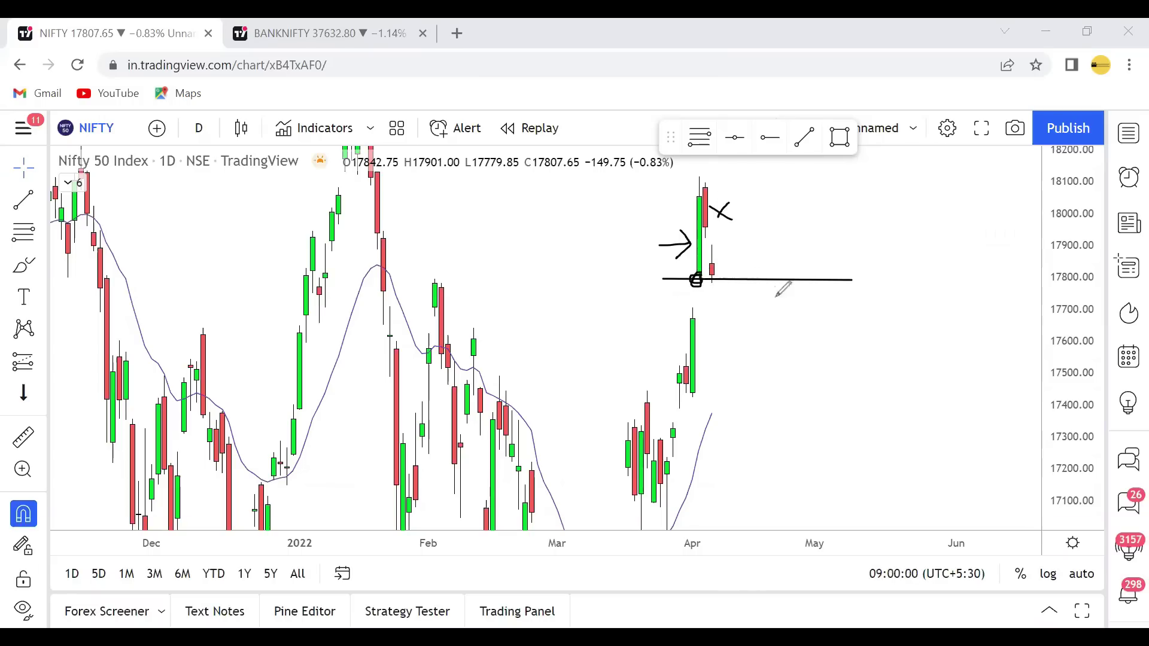
Write "gap" below the 17800 line, sketch a second line at about 17700, circle the zone between them, and clear the freehand markings.
mouse_move(776, 296)
left_mouse_down()
mouse_move(784, 339)
mouse_move(800, 302)
mouse_move(831, 289)
mouse_move(844, 297)
left_mouse_up()
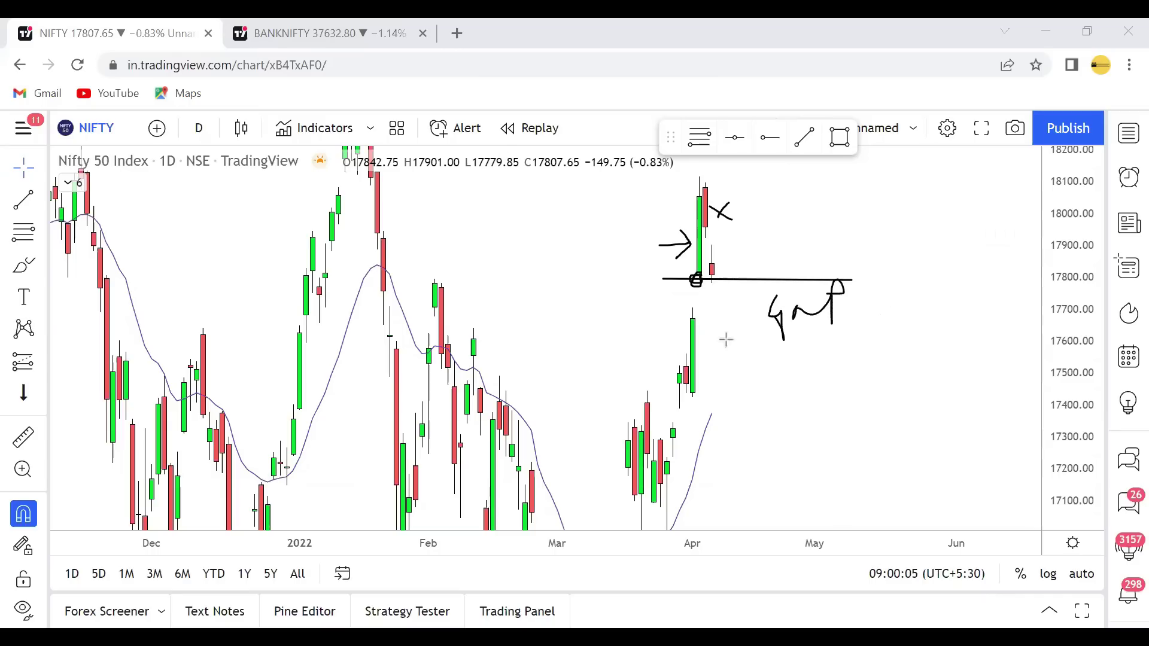
left_click_drag(766, 311, 932, 310)
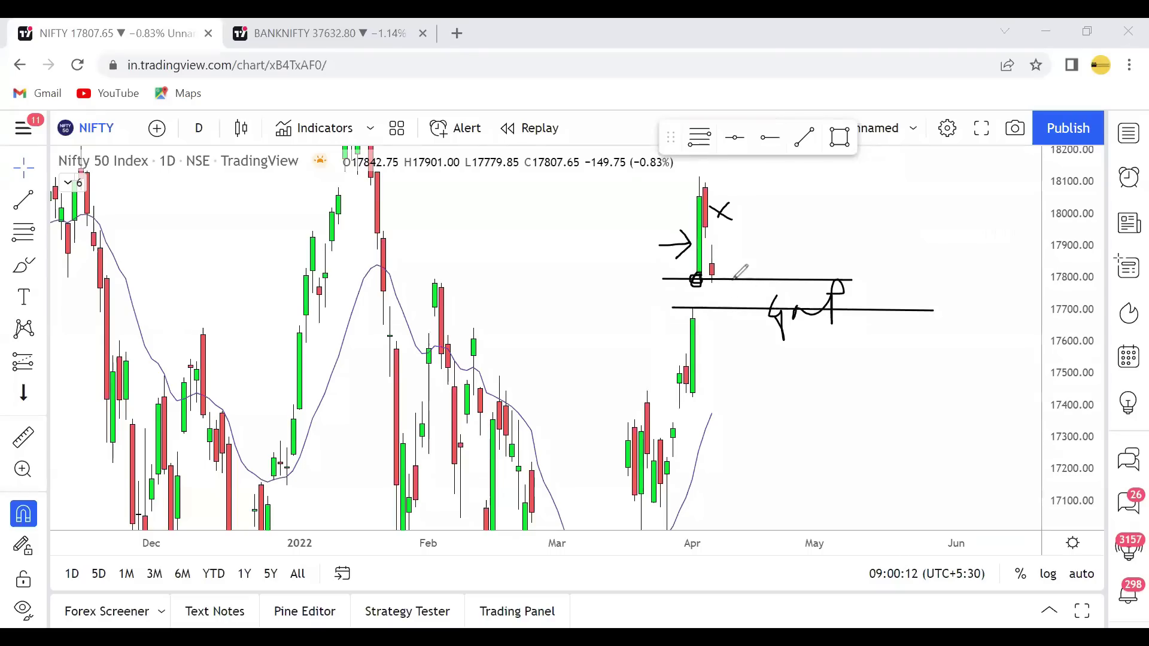
mouse_move(726, 281)
left_mouse_down()
mouse_move(720, 300)
mouse_move(742, 307)
mouse_move(745, 280)
left_mouse_up()
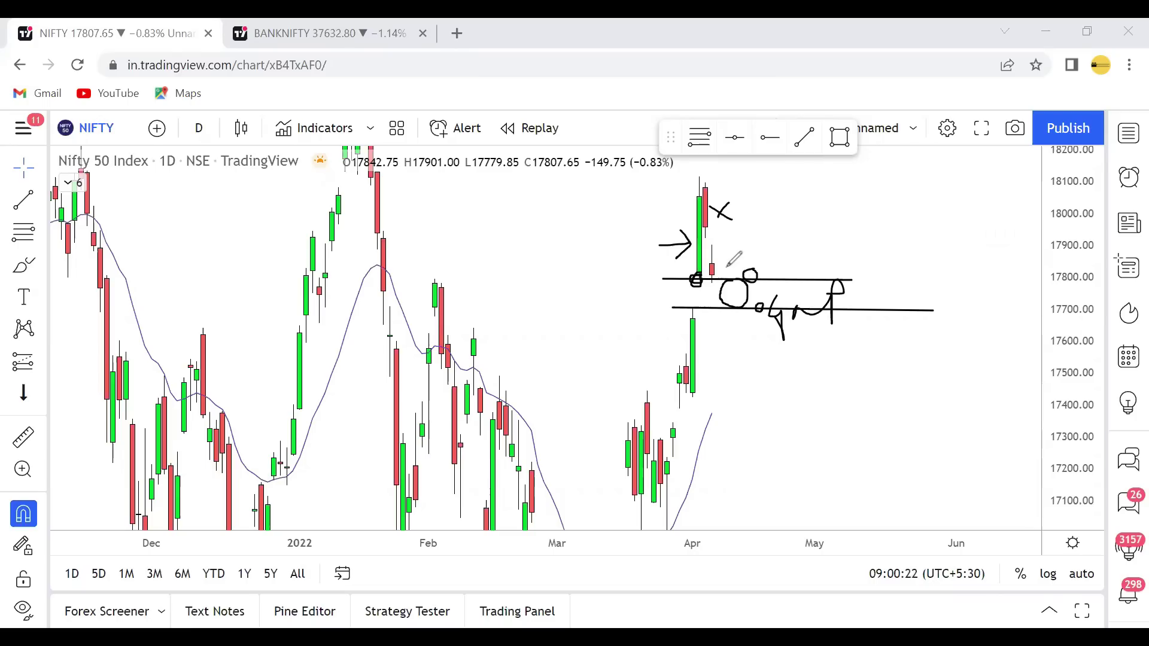
left_click_drag(745, 275, 751, 260)
key("Escape")
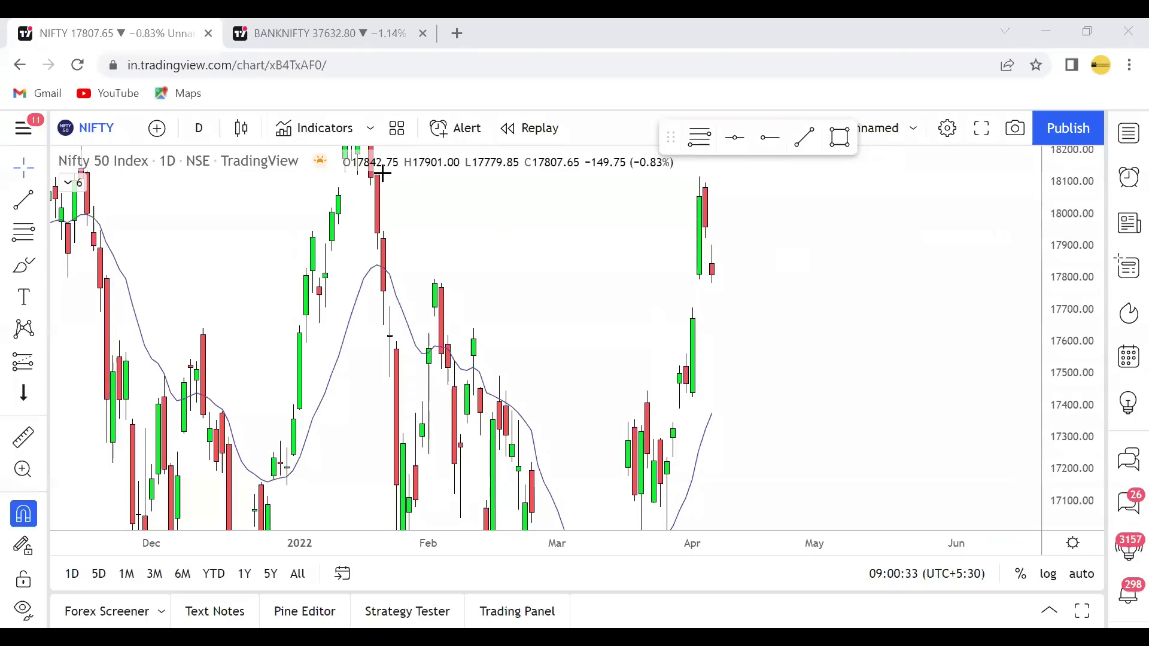
Mark the price gap with two solid dark red horizontal rays at 17796.60 and 17706.60.
left_click(770, 138)
left_click(641, 278)
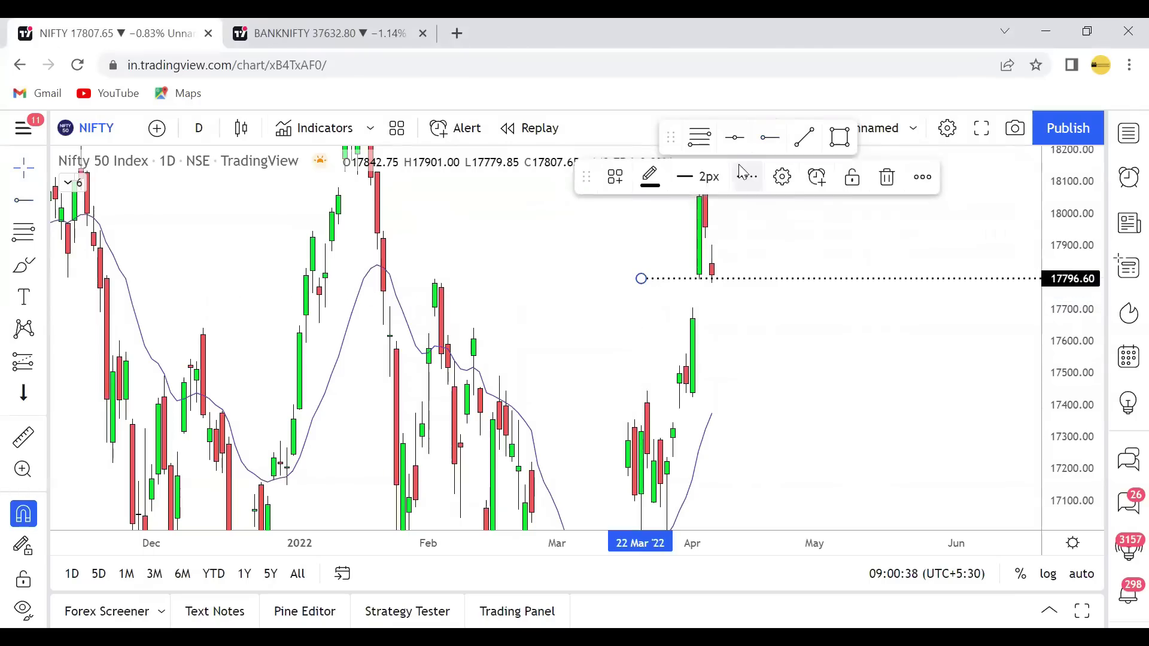
left_click(747, 177)
left_click(755, 212)
left_click(650, 176)
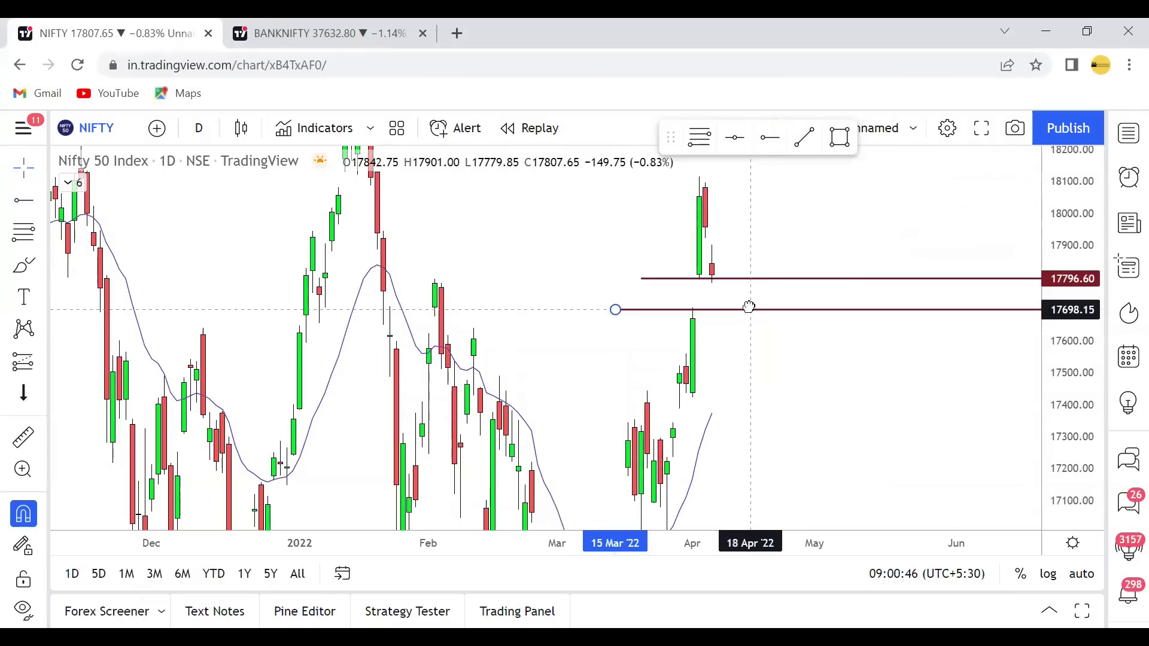
left_click_drag(749, 309, 748, 307)
left_click(849, 350)
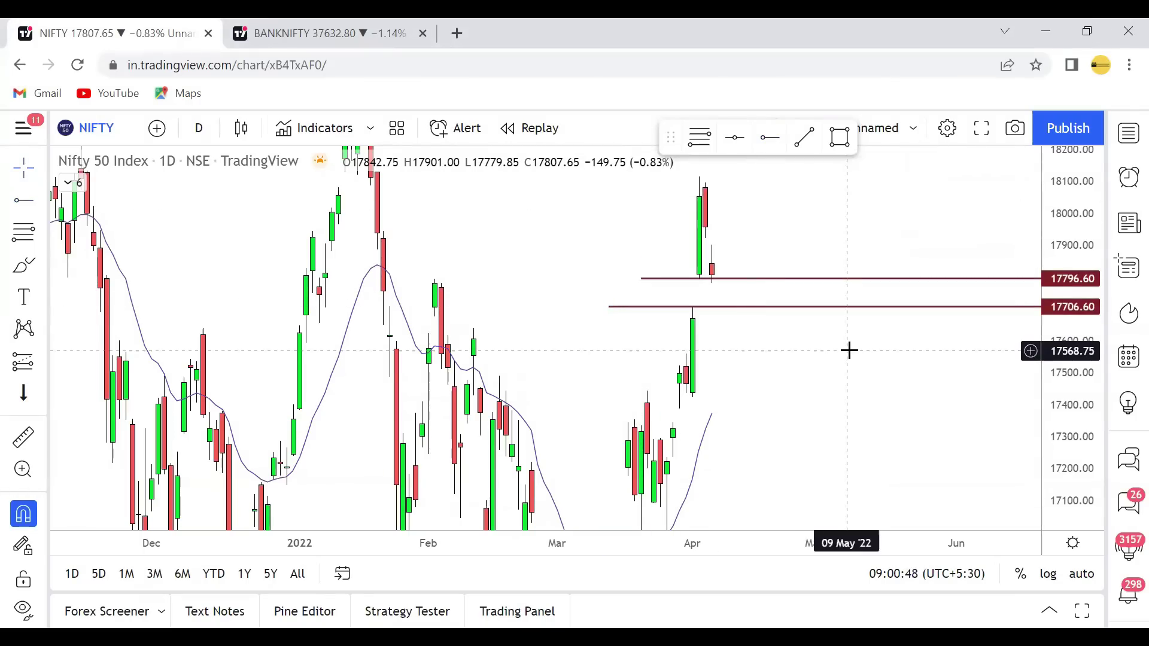
Switch the NIFTY chart to the 5-minute timeframe.
left_click(315, 31)
left_click(150, 33)
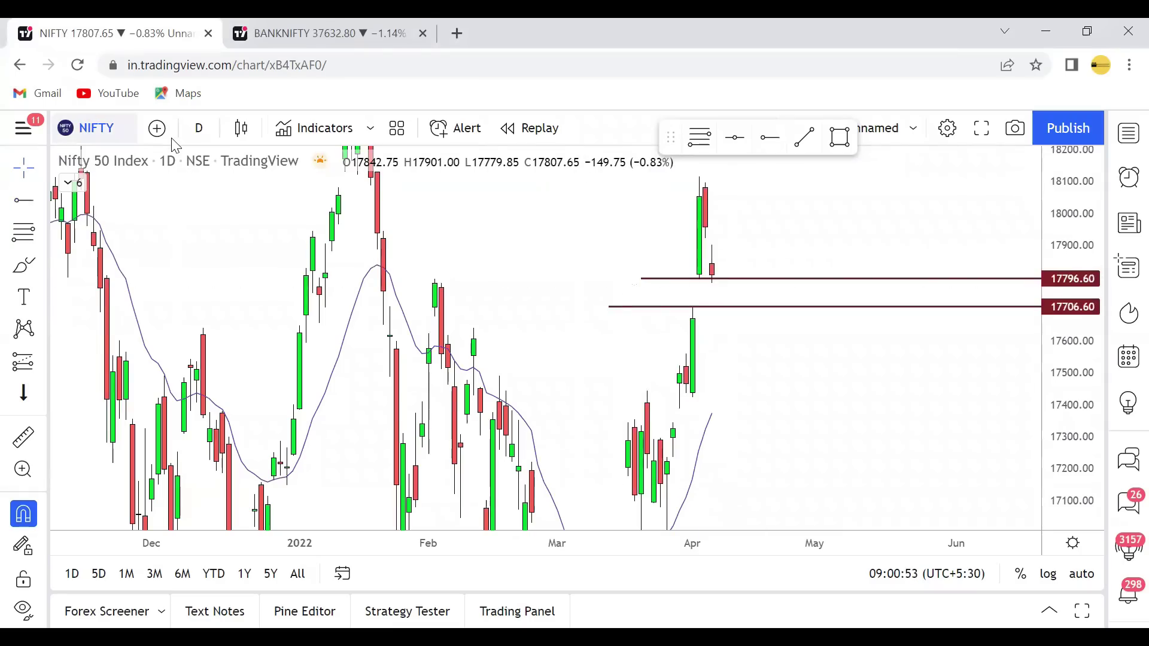
left_click(199, 128)
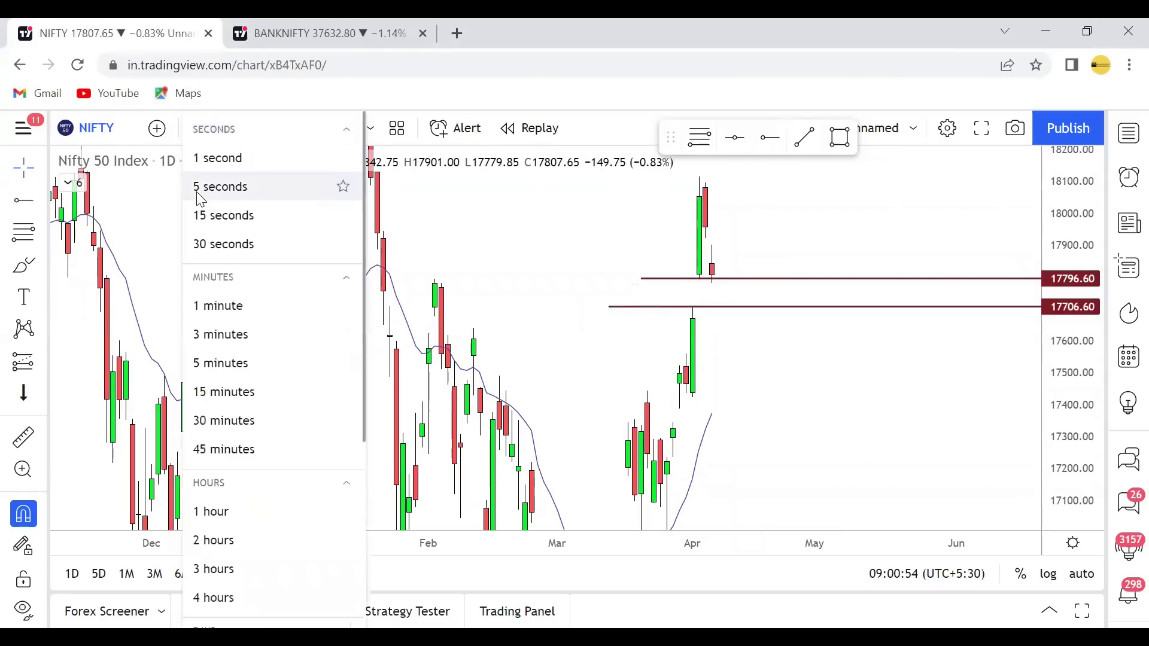
left_click(244, 363)
left_click_drag(1091, 480, 1026, 298)
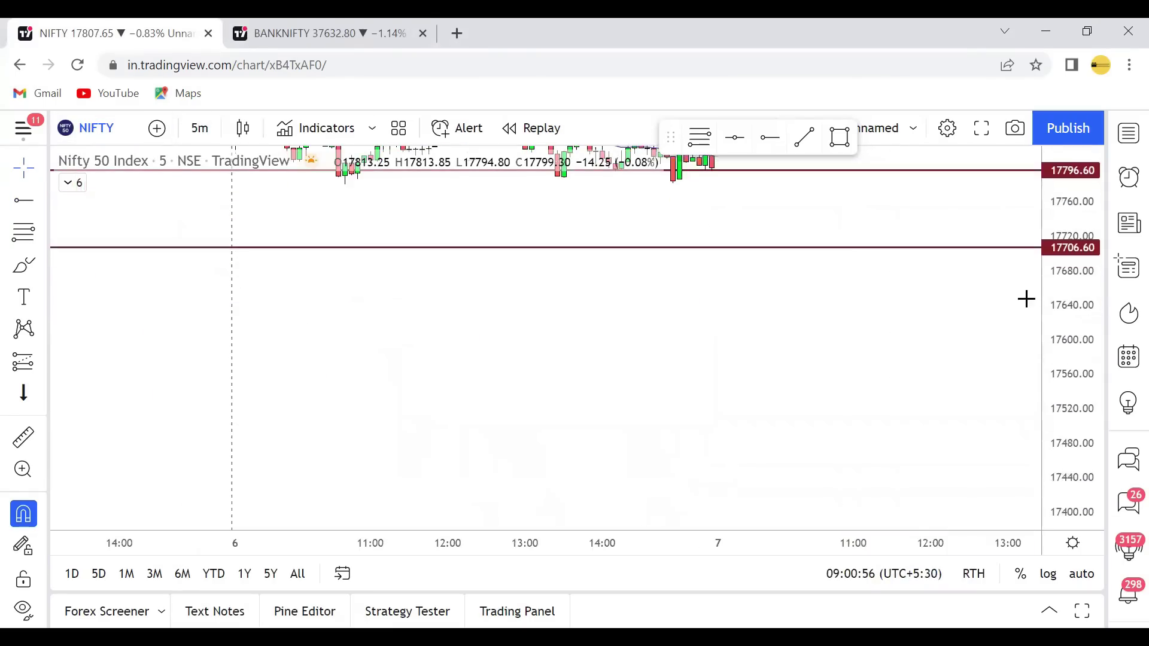
left_click_drag(824, 382, 824, 483)
left_click_drag(856, 236, 851, 313)
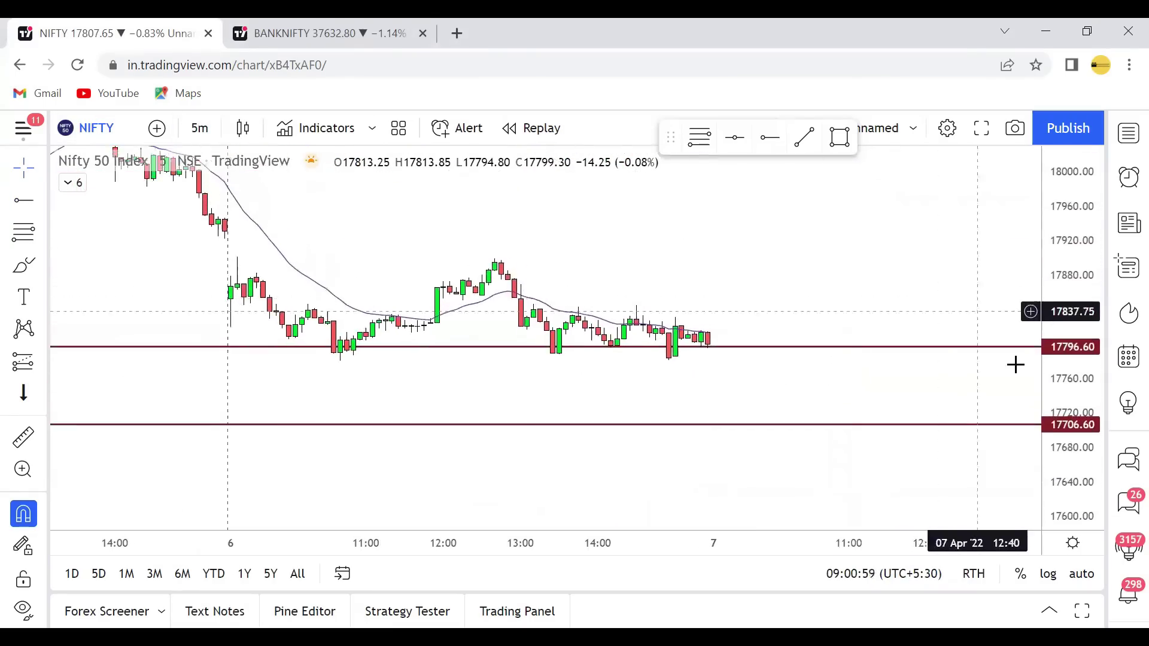
left_click_drag(1066, 383, 1054, 305)
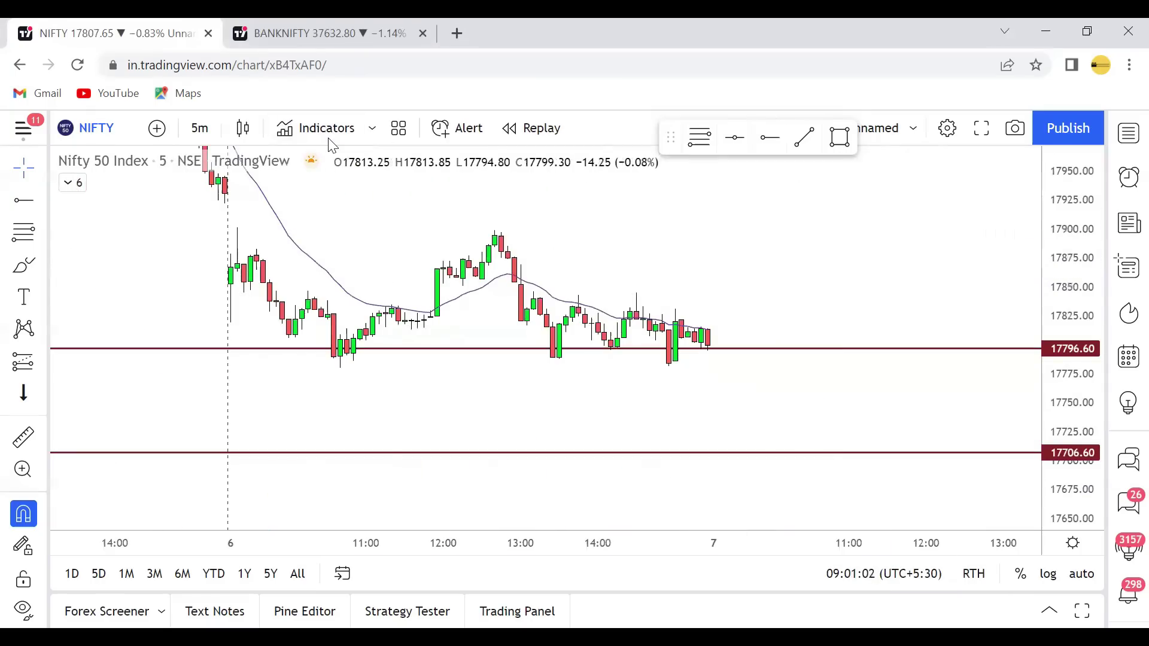
Circle the three candle clusters touching the 17796.60 line, point an arrow up at the line, and clear the freehand markings.
left_click_drag(363, 369, 349, 322)
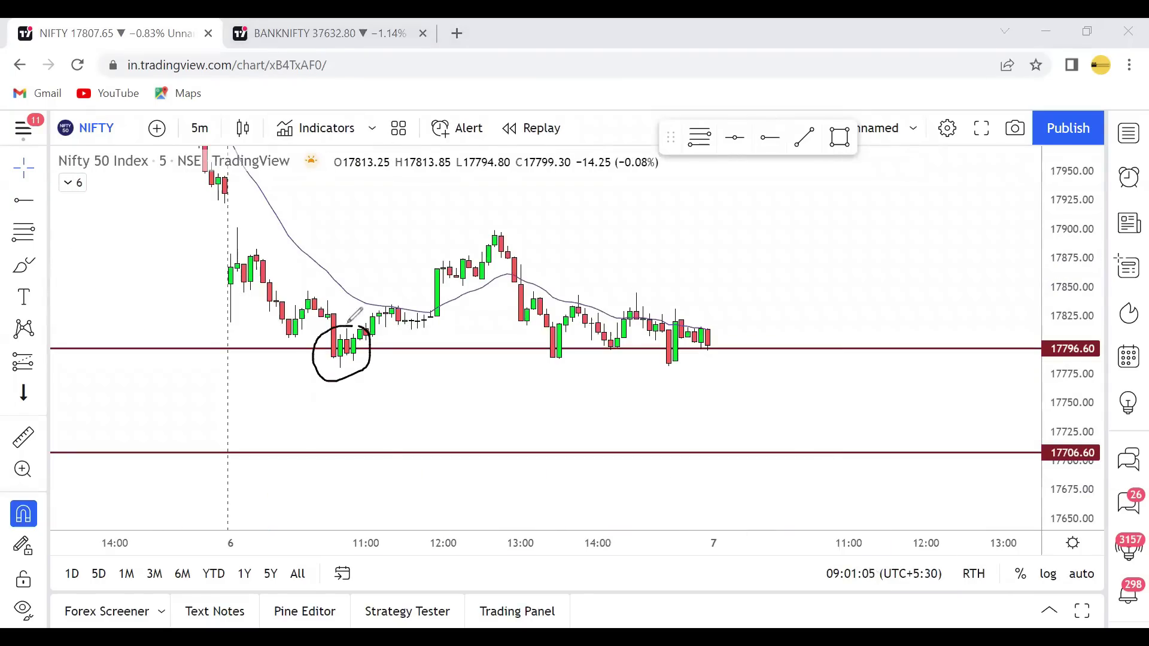
mouse_move(535, 327)
left_mouse_down()
mouse_move(563, 365)
mouse_move(560, 323)
left_mouse_up()
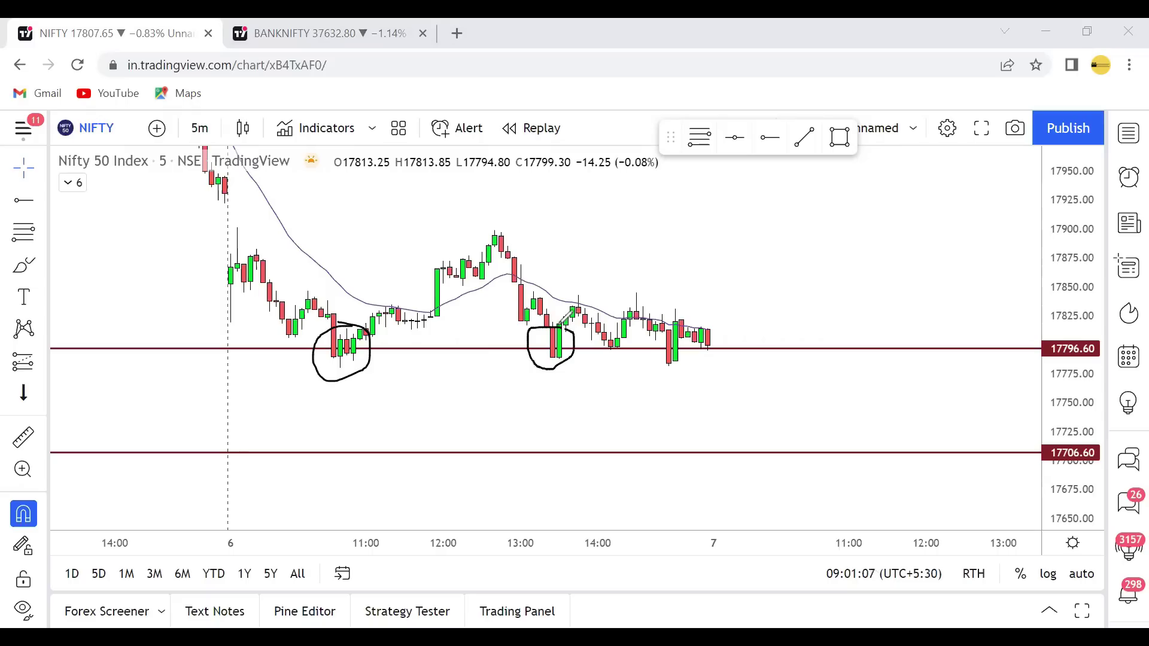
mouse_move(675, 319)
left_mouse_down()
mouse_move(694, 353)
mouse_move(679, 313)
left_mouse_up()
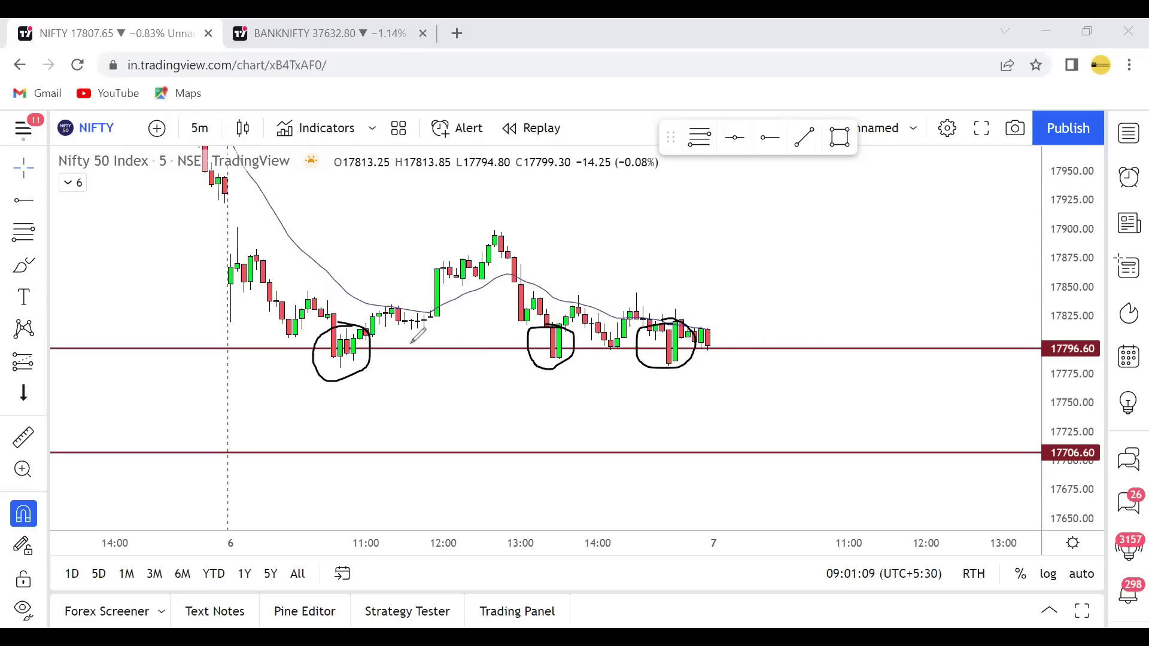
left_click_drag(411, 349, 407, 401)
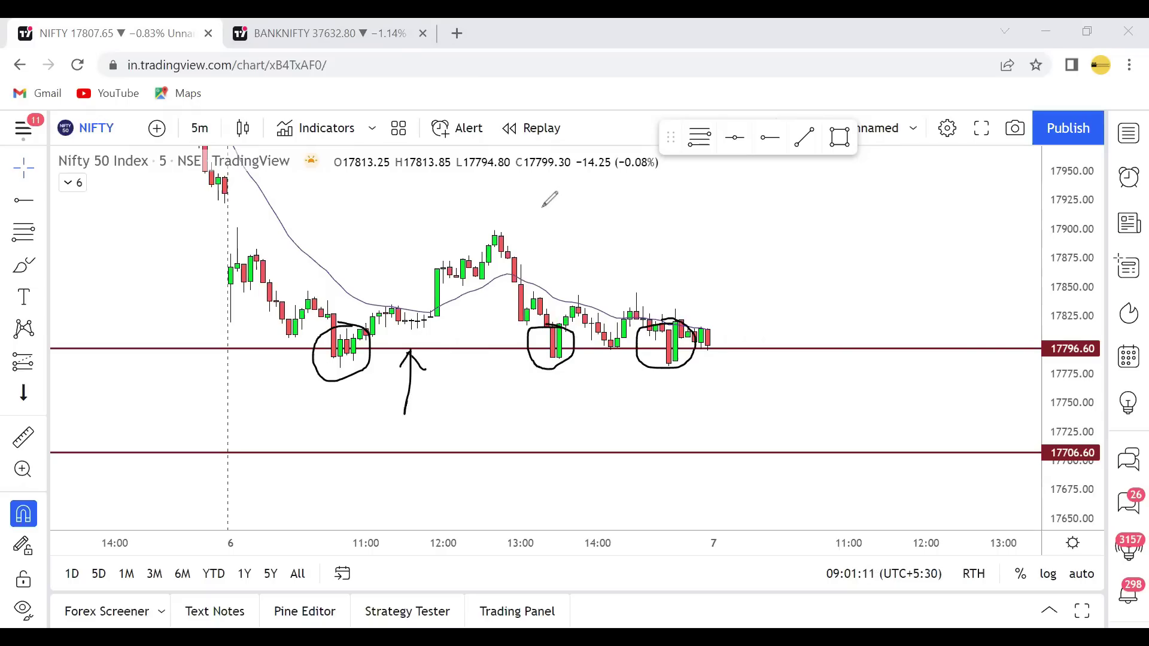
key("Escape")
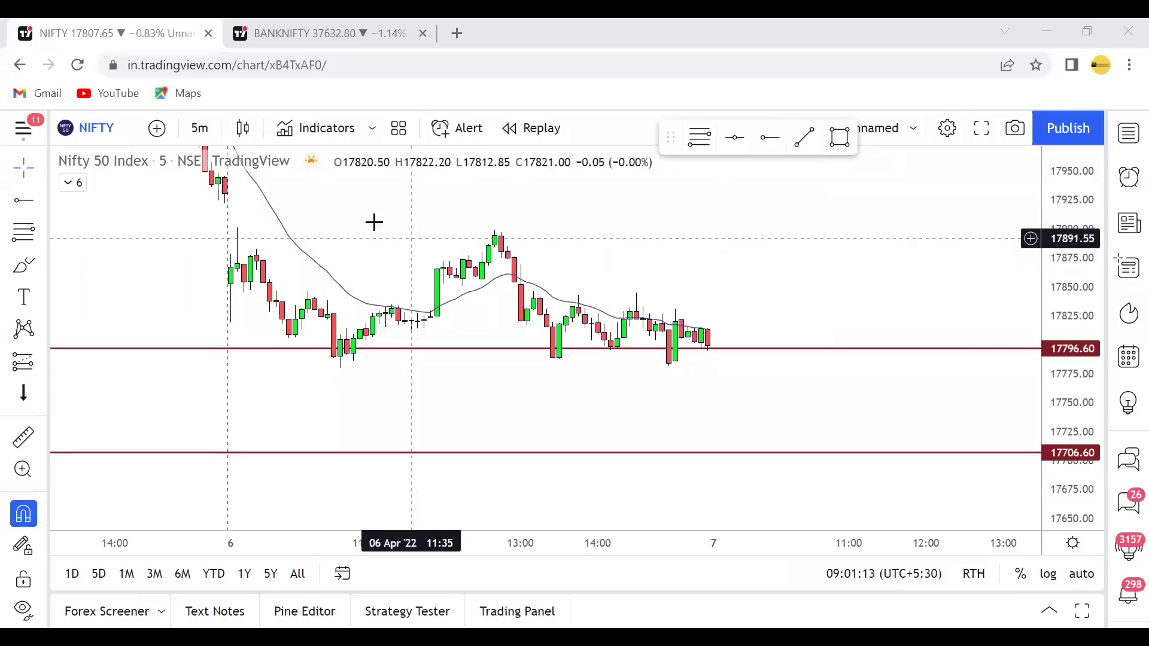
Add dotted horizontal rays at the 6 April high of 17901.60 and low of 17781.45.
left_click(776, 139)
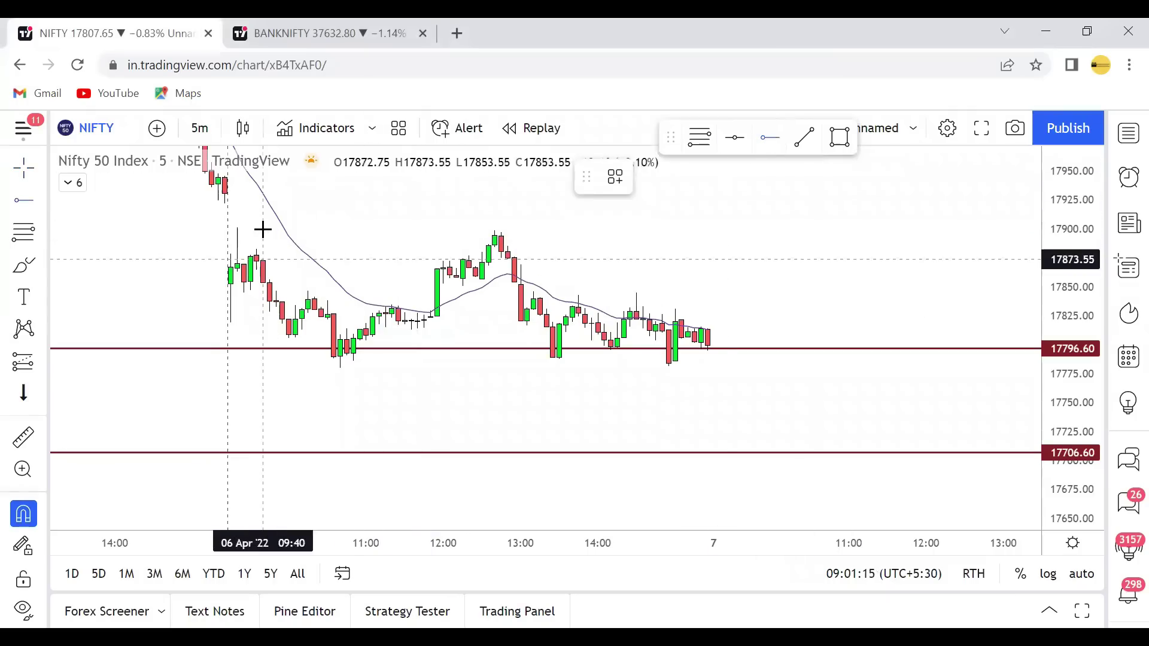
left_click(218, 226)
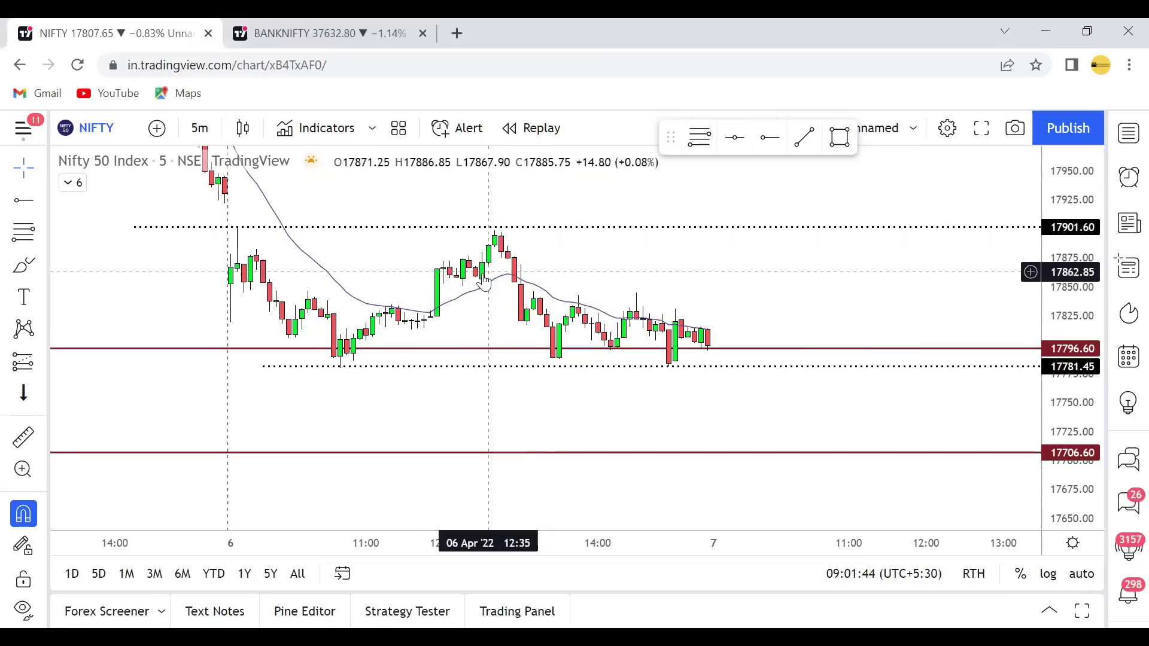
left_click_drag(487, 284, 519, 305)
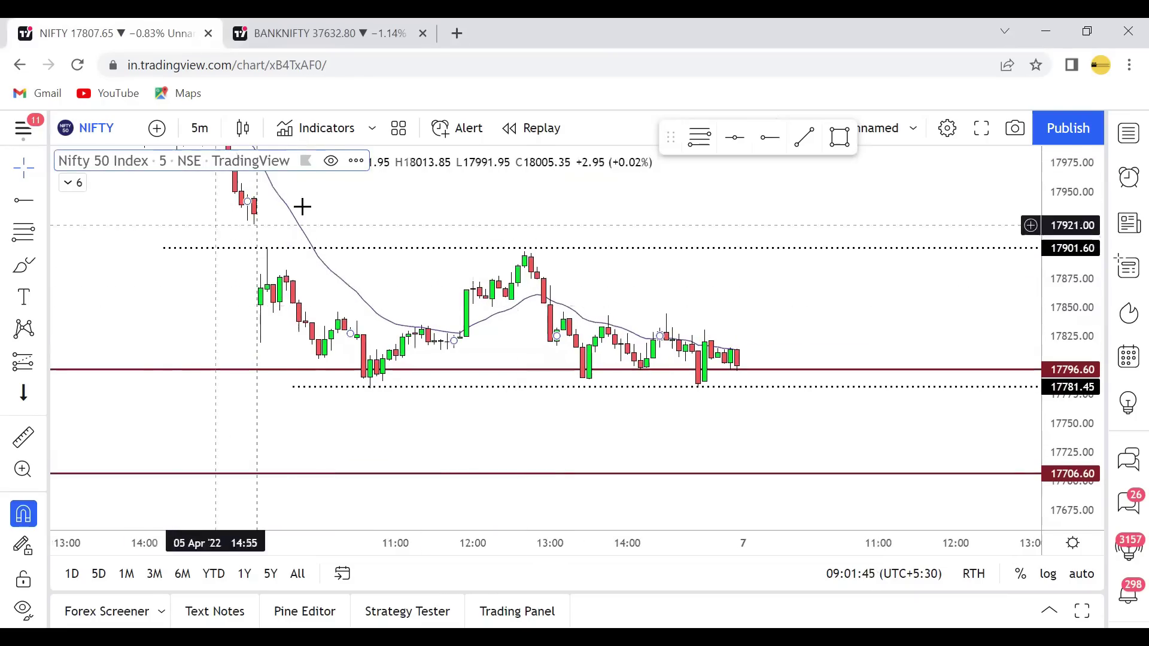
Add a horizontal ray at 17920.20 below the last 5 April candles and make it solid dark red.
left_click(770, 137)
left_click(100, 225)
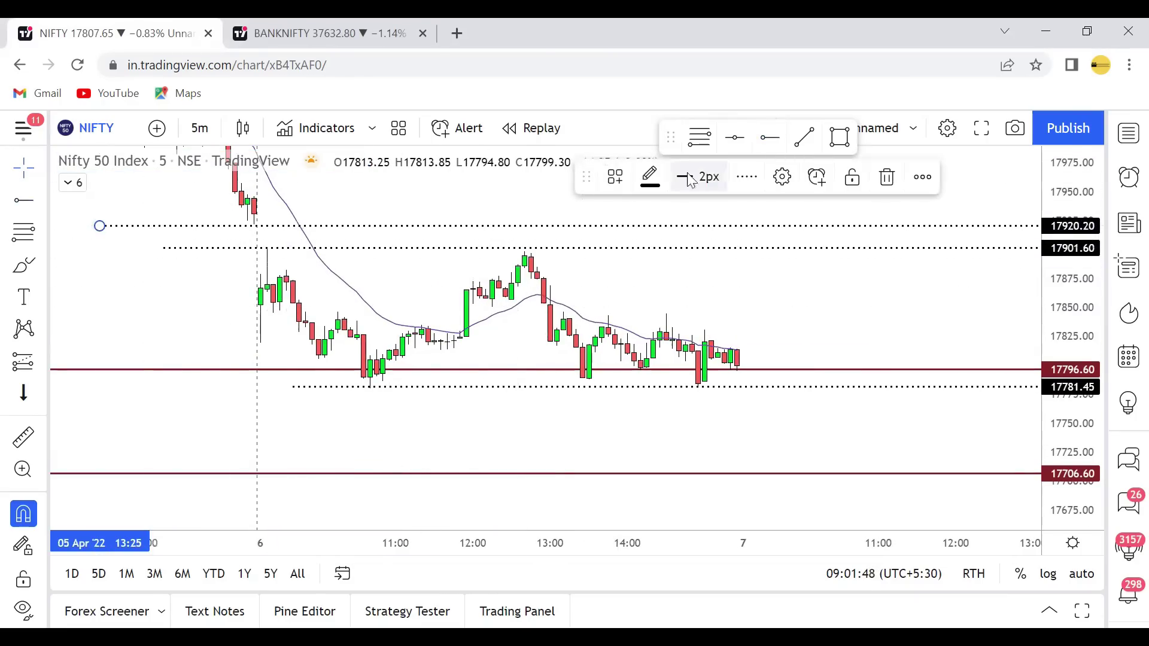
left_click(747, 177)
left_click(774, 216)
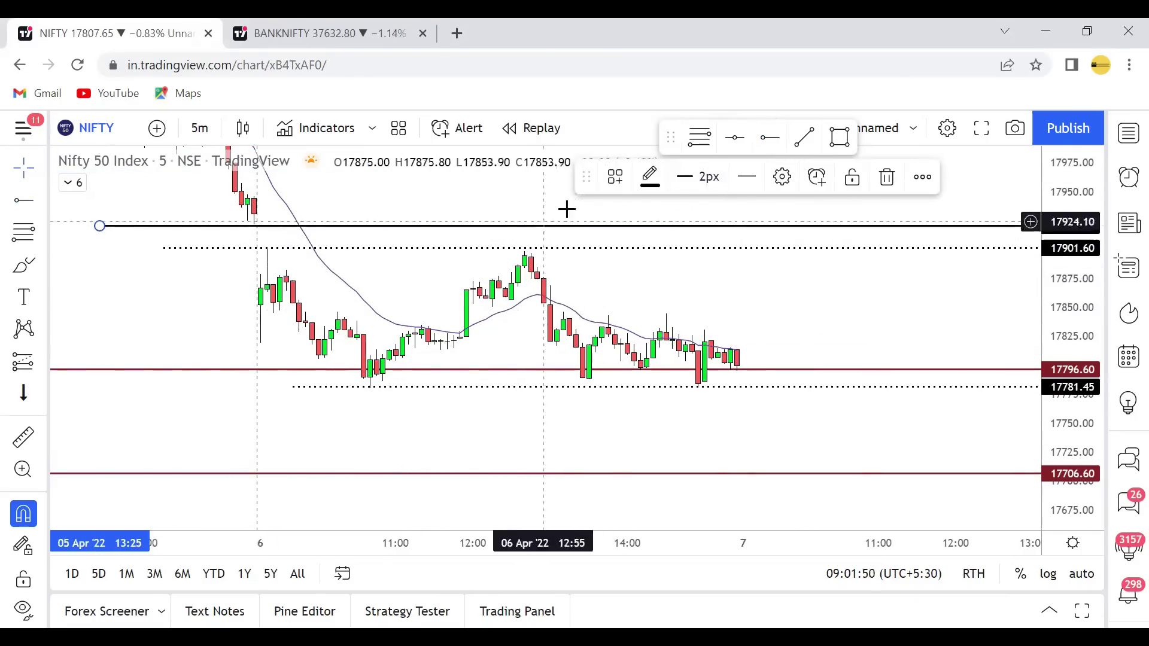
left_click(658, 184)
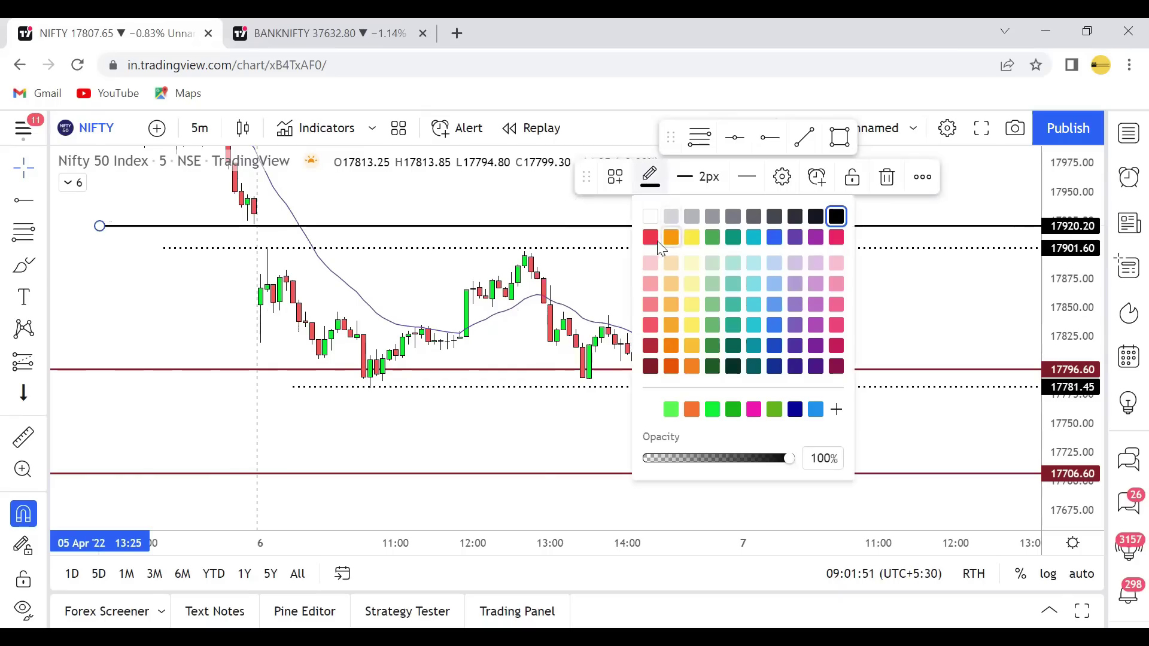
left_click(651, 367)
Circle the 17901.60 to 17920.20 zone with an arrow, and sketch a price path bouncing off the circled 17781.45 to 17796.60 zone.
left_click_drag(830, 294, 716, 293)
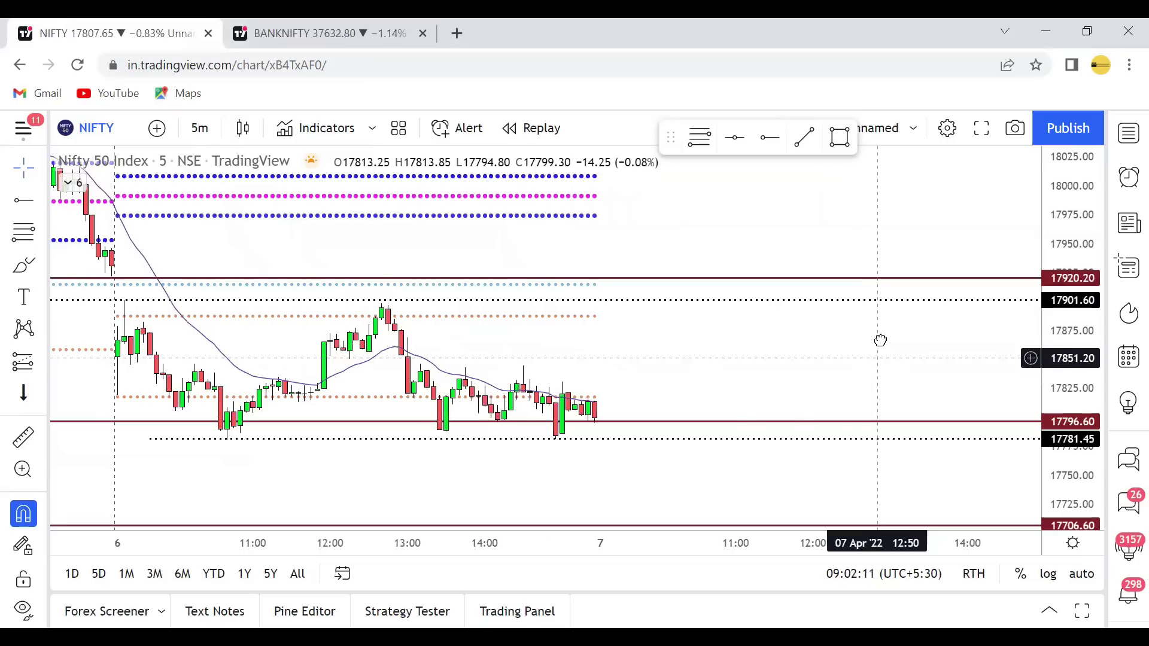
left_click_drag(880, 356, 882, 339)
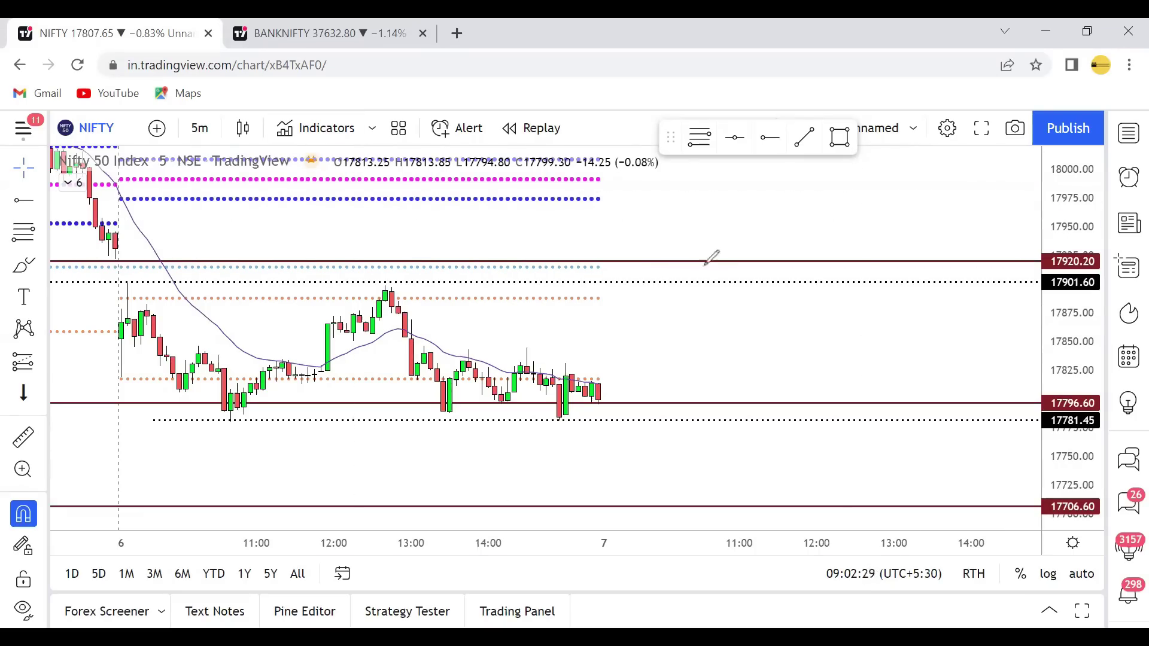
mouse_move(689, 259)
left_mouse_down()
mouse_move(673, 257)
mouse_move(744, 211)
left_mouse_up()
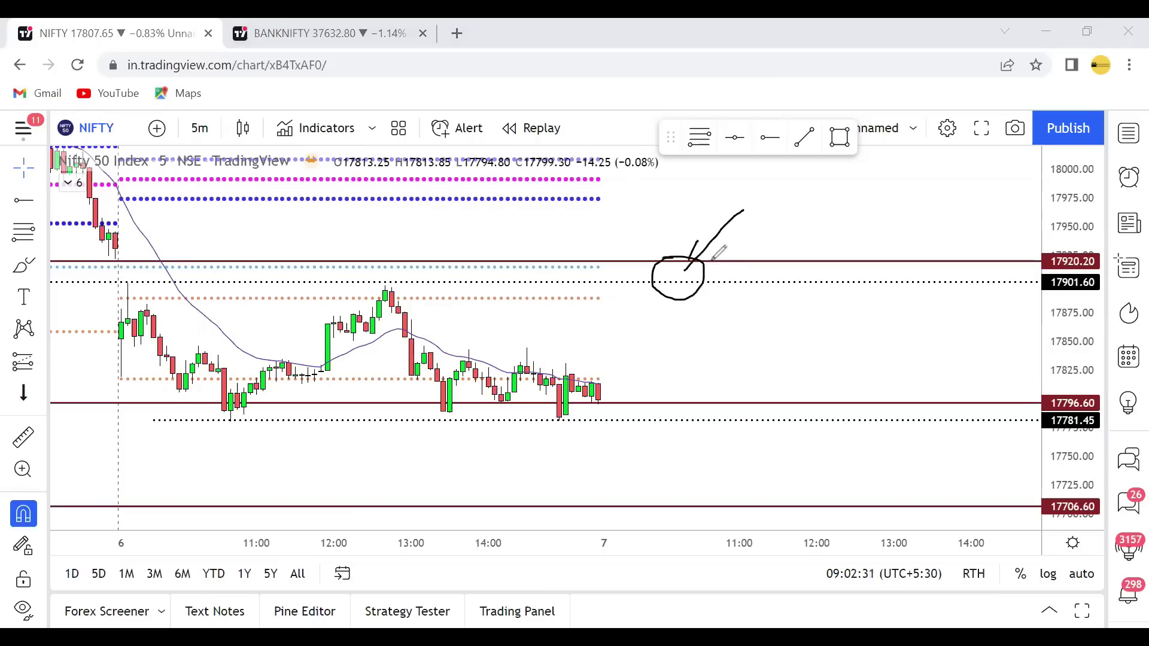
mouse_move(718, 254)
left_mouse_down()
mouse_move(682, 264)
mouse_move(703, 273)
mouse_move(686, 293)
mouse_move(698, 264)
left_mouse_up()
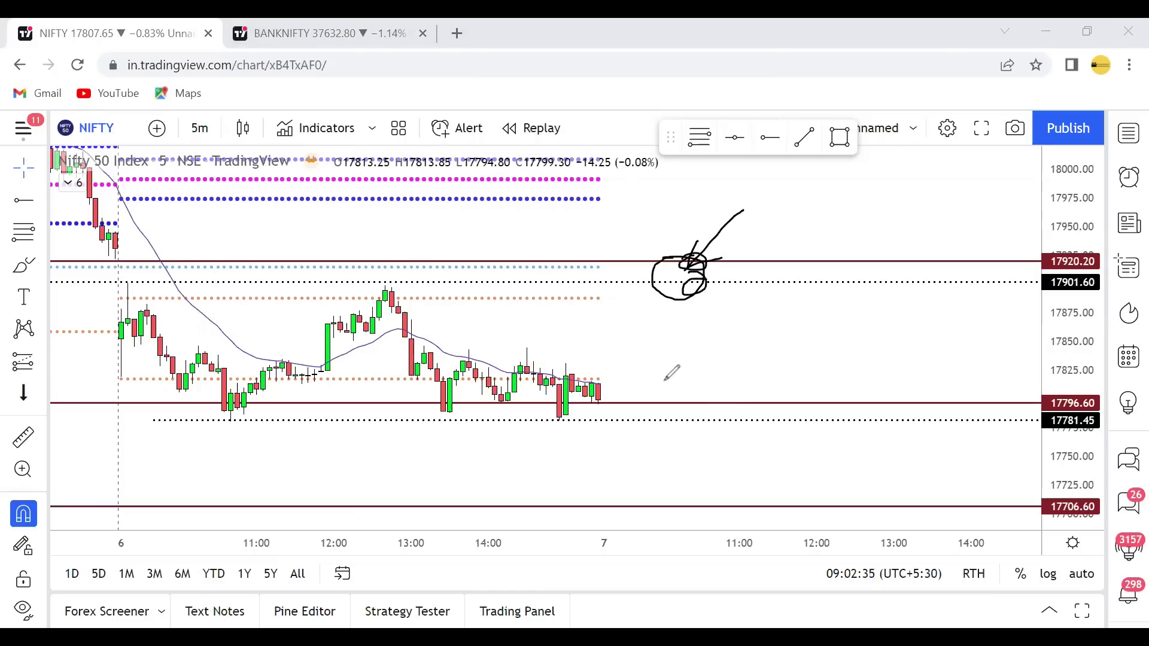
mouse_move(658, 368)
left_mouse_down()
mouse_move(699, 396)
mouse_move(733, 395)
mouse_move(707, 428)
mouse_move(743, 416)
mouse_move(778, 350)
mouse_move(789, 358)
left_mouse_up()
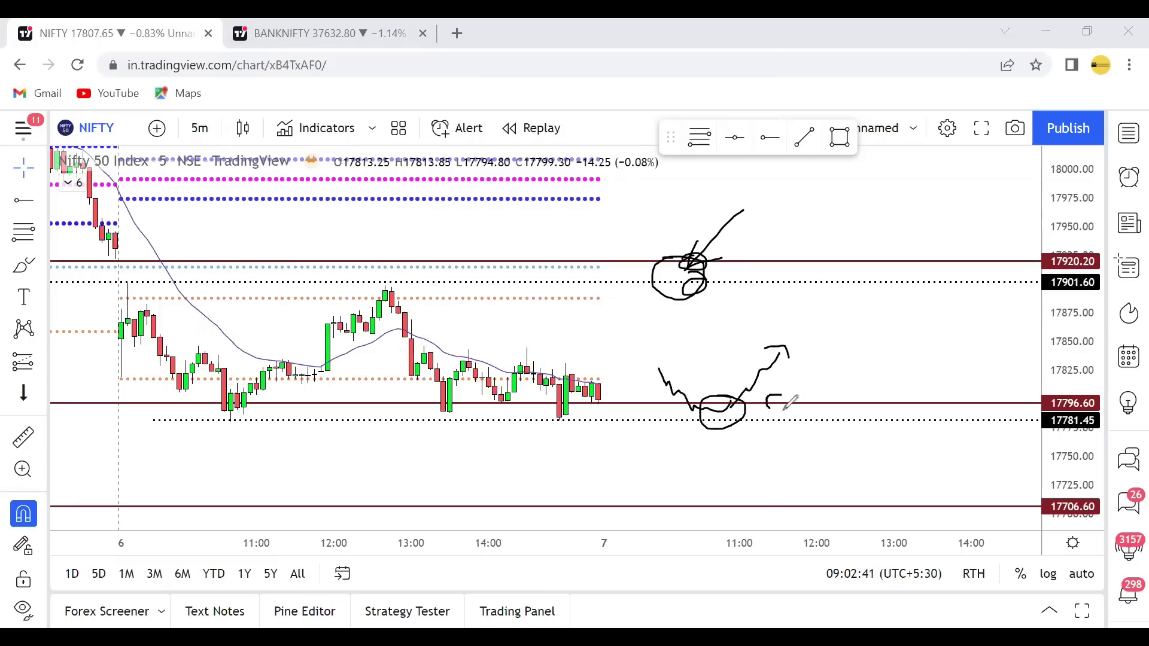
mouse_move(784, 410)
left_mouse_down()
mouse_move(773, 396)
mouse_move(787, 435)
mouse_move(777, 416)
left_mouse_up()
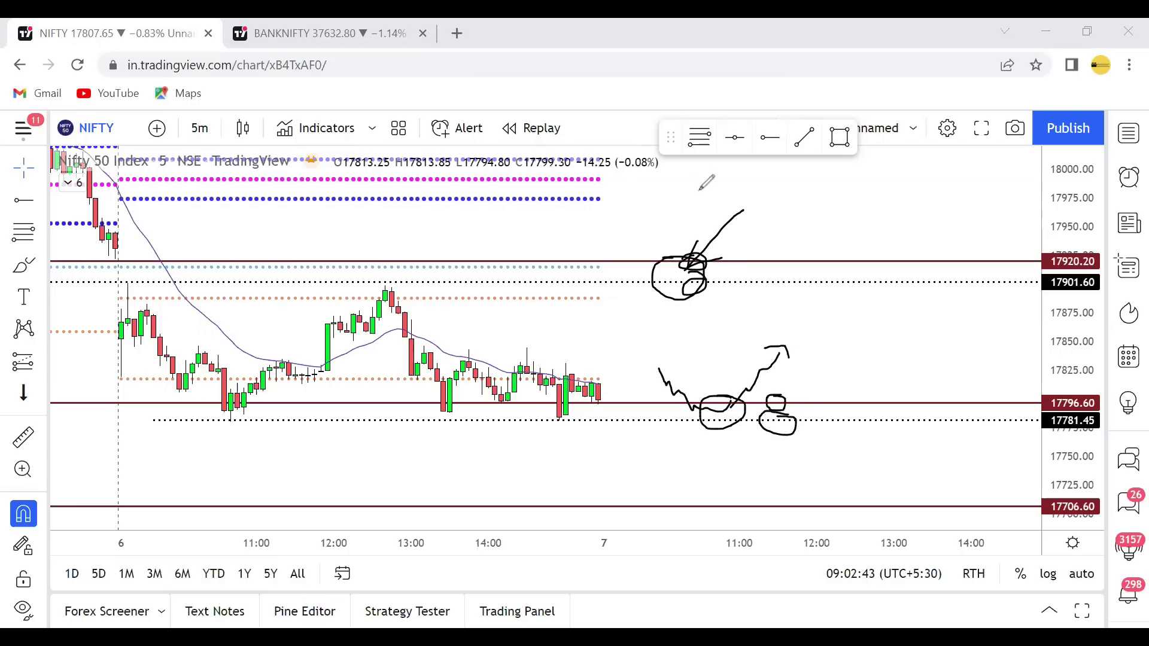
Clear the markings, sketch upward arrows from below the circled 17781.45 to 17796.60 zone to above 17920.20, and clear them again.
key("e")
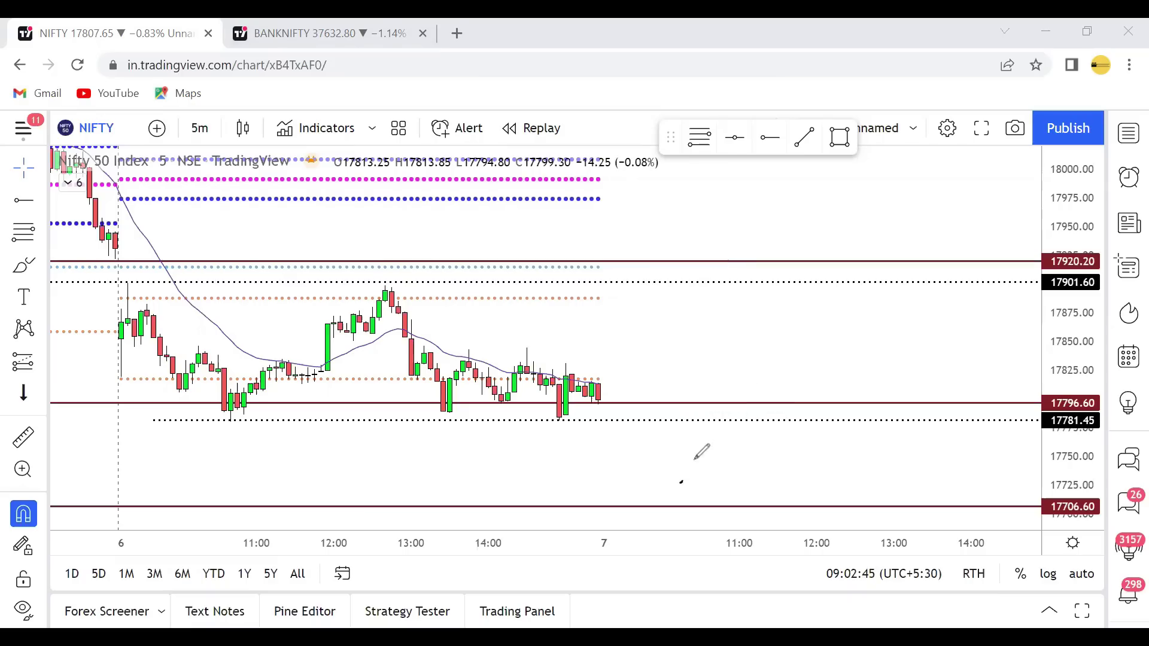
mouse_move(681, 483)
left_mouse_down()
mouse_move(703, 441)
mouse_move(703, 465)
mouse_move(710, 408)
mouse_move(743, 413)
mouse_move(715, 405)
left_mouse_up()
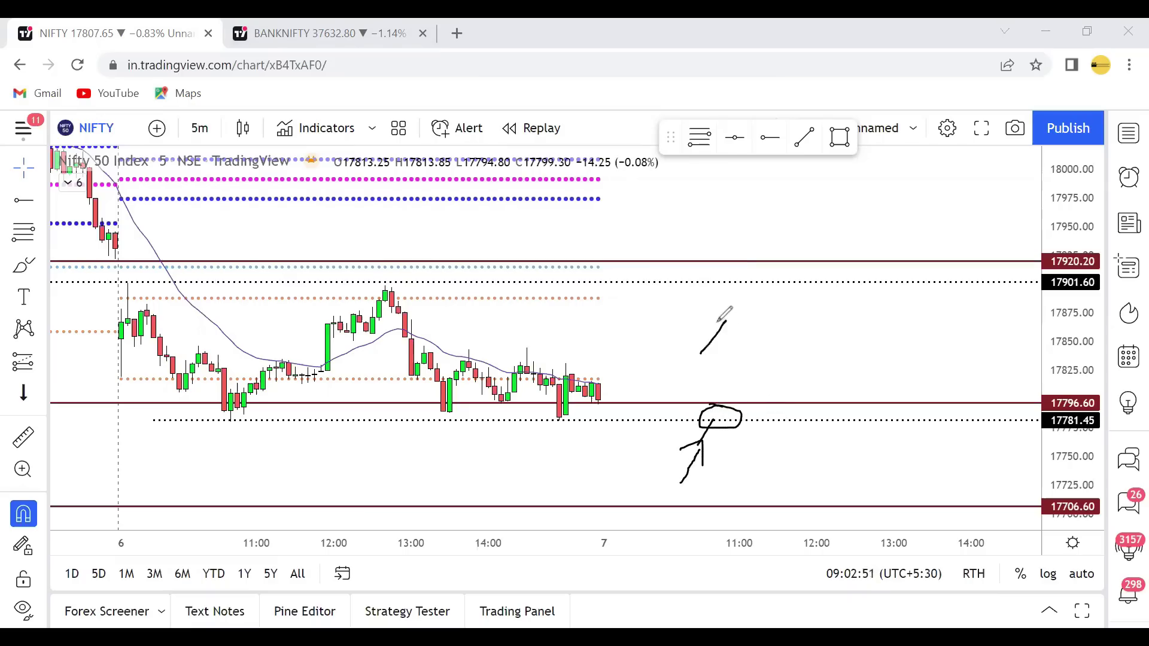
left_click_drag(718, 321, 729, 333)
mouse_move(782, 258)
left_mouse_down()
mouse_move(761, 281)
mouse_move(781, 259)
mouse_move(801, 268)
mouse_move(819, 232)
mouse_move(829, 253)
mouse_move(915, 172)
mouse_move(916, 194)
left_mouse_up()
key("e")
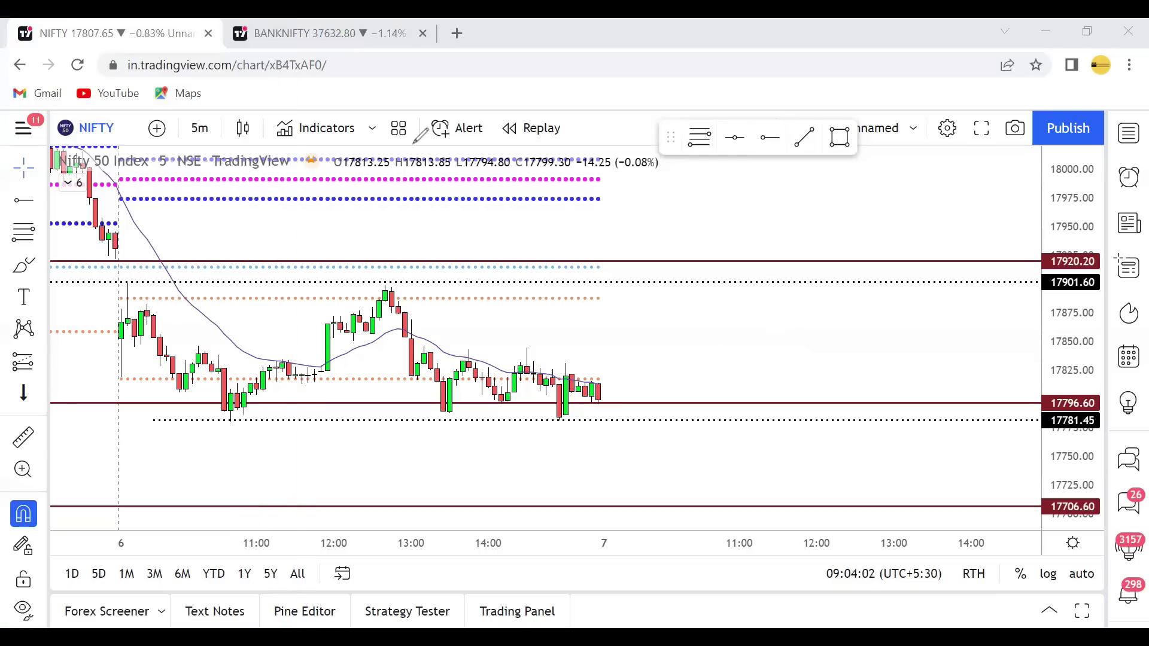
Circle the last 6 April candles with an arrow and sketch a falling price path from them towards the 17706.60 line.
mouse_move(609, 378)
left_mouse_down()
mouse_move(591, 392)
mouse_move(616, 375)
mouse_move(638, 389)
left_mouse_up()
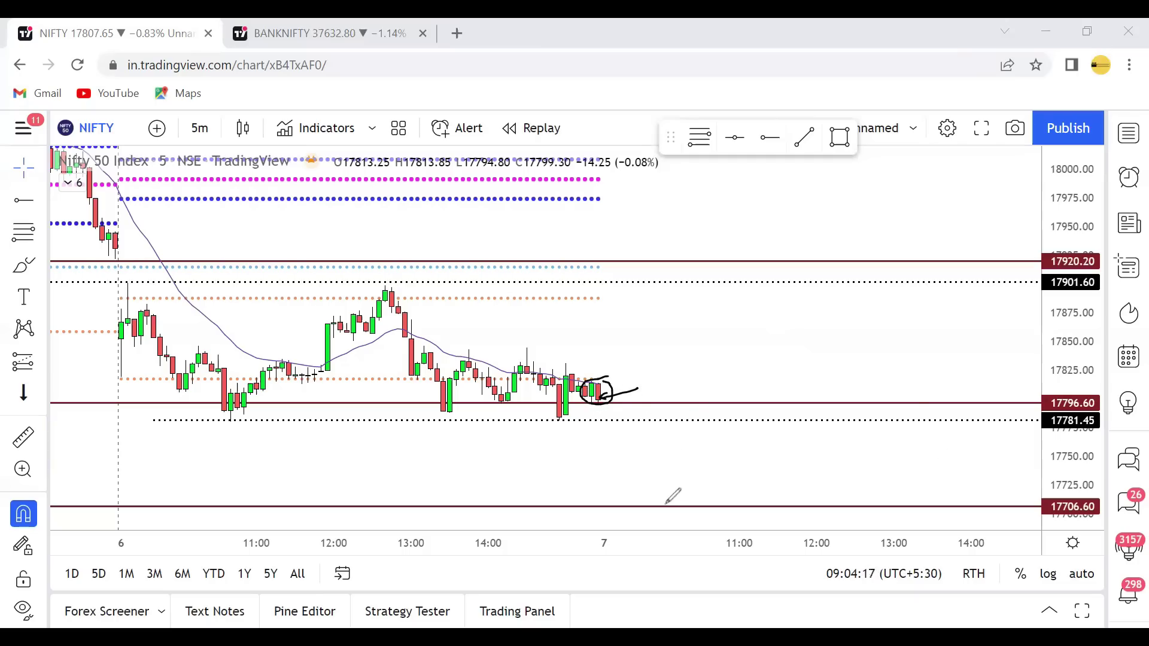
left_click_drag(658, 502, 657, 506)
mouse_move(609, 398)
left_mouse_down()
mouse_move(634, 495)
mouse_move(654, 479)
mouse_move(664, 495)
mouse_move(648, 479)
left_mouse_up()
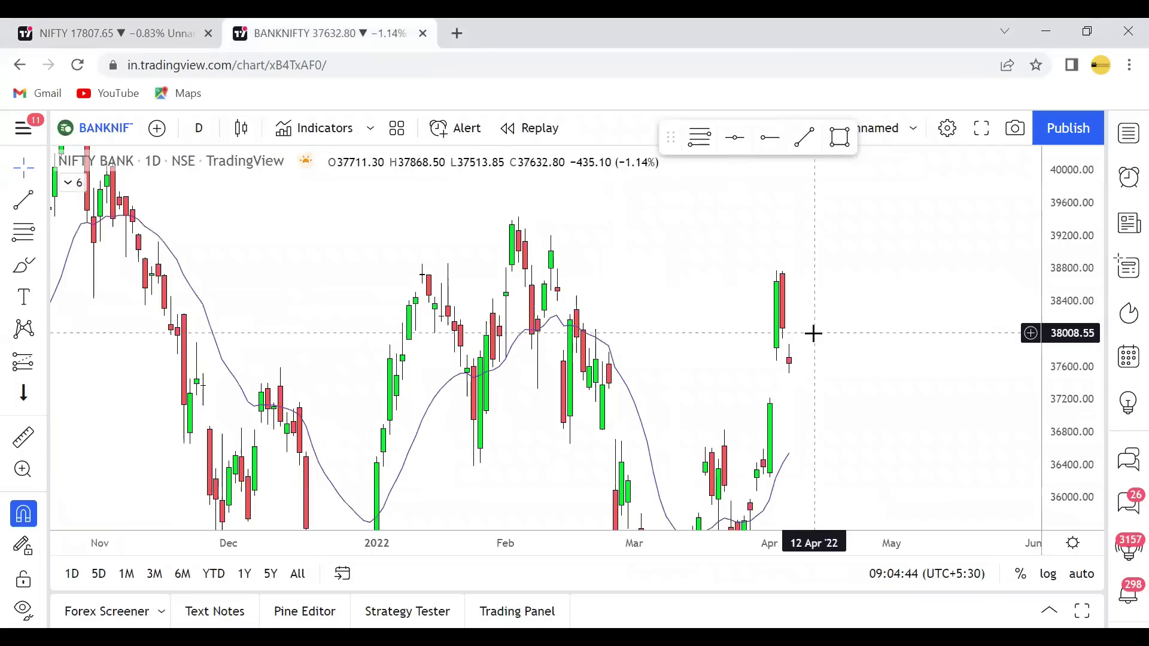
On the BANKNIFTY daily chart, add a horizontal ray at 37229.90, at the top of the green candle below the April gap.
left_click(770, 138)
left_click(699, 397)
left_click_drag(898, 280, 869, 280)
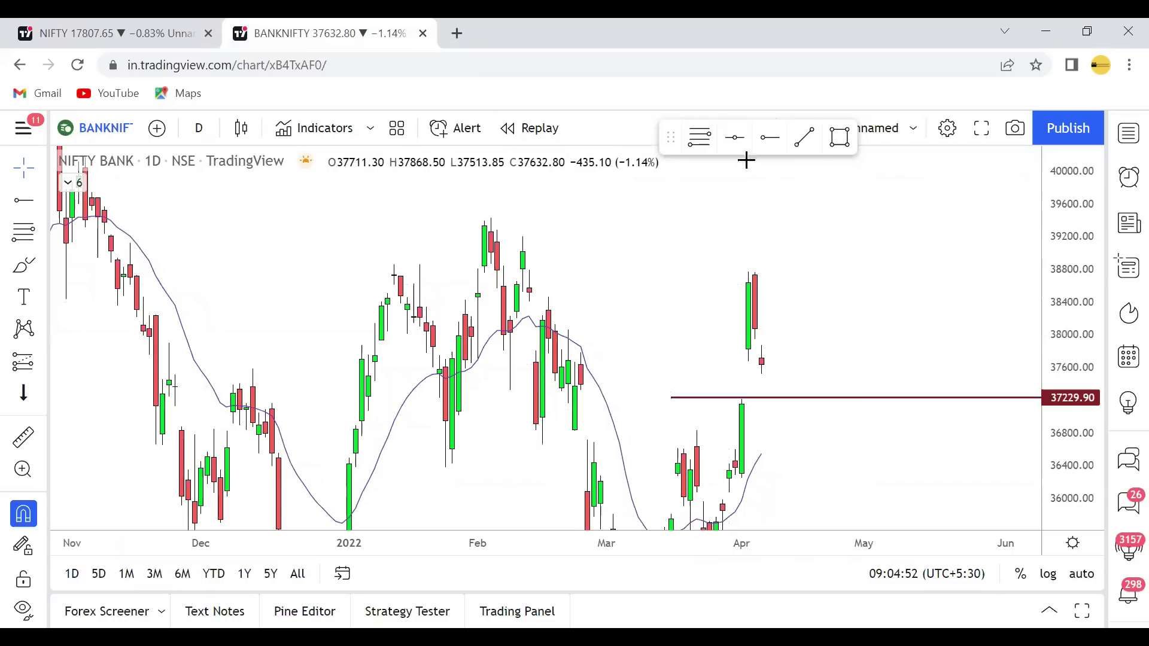
Add a second horizontal ray, mark the gap area with temporary strokes, and move the ray to 37504.05 below the last candle.
left_click(772, 141)
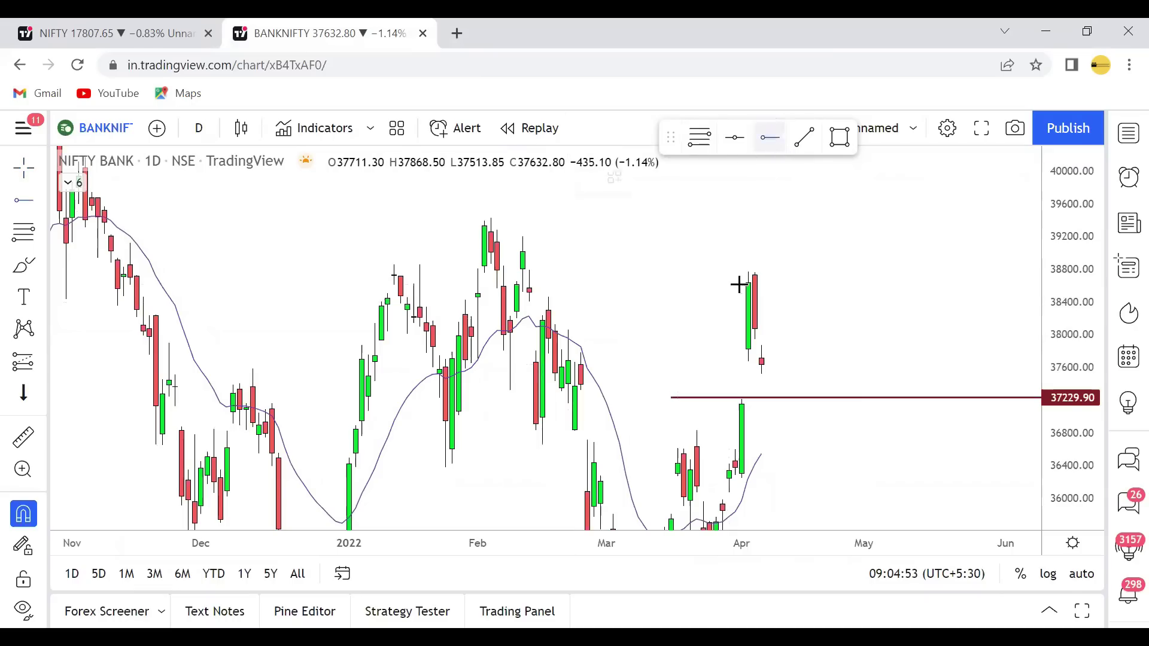
left_click(655, 362)
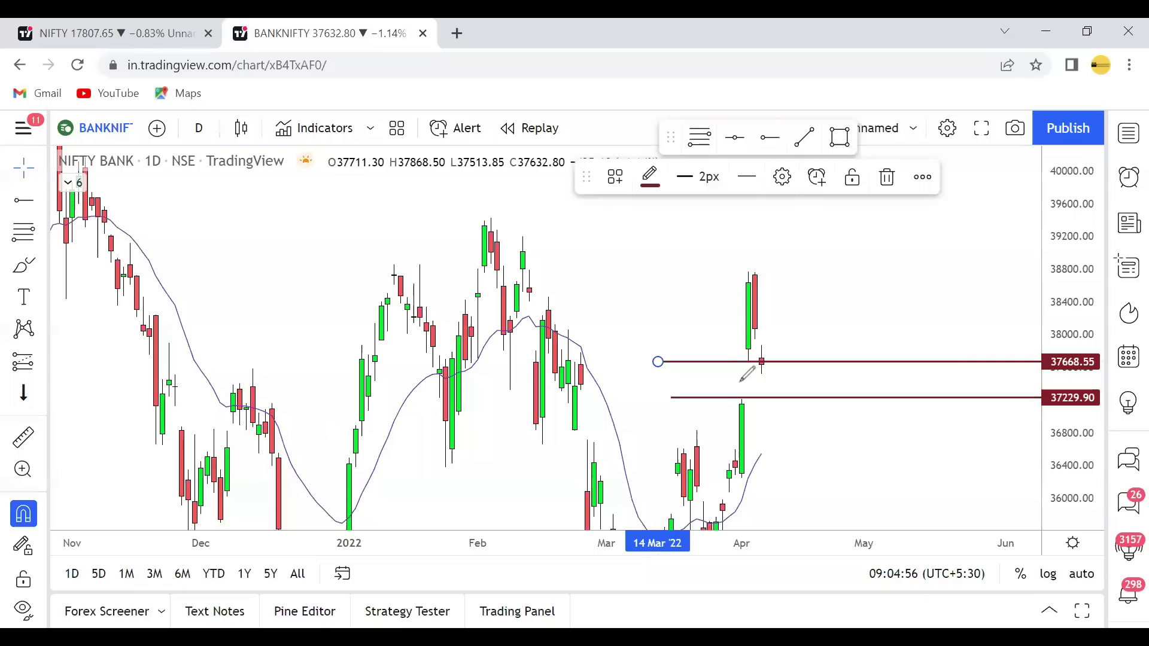
mouse_move(721, 352)
left_mouse_down()
mouse_move(734, 377)
mouse_move(714, 338)
left_mouse_up()
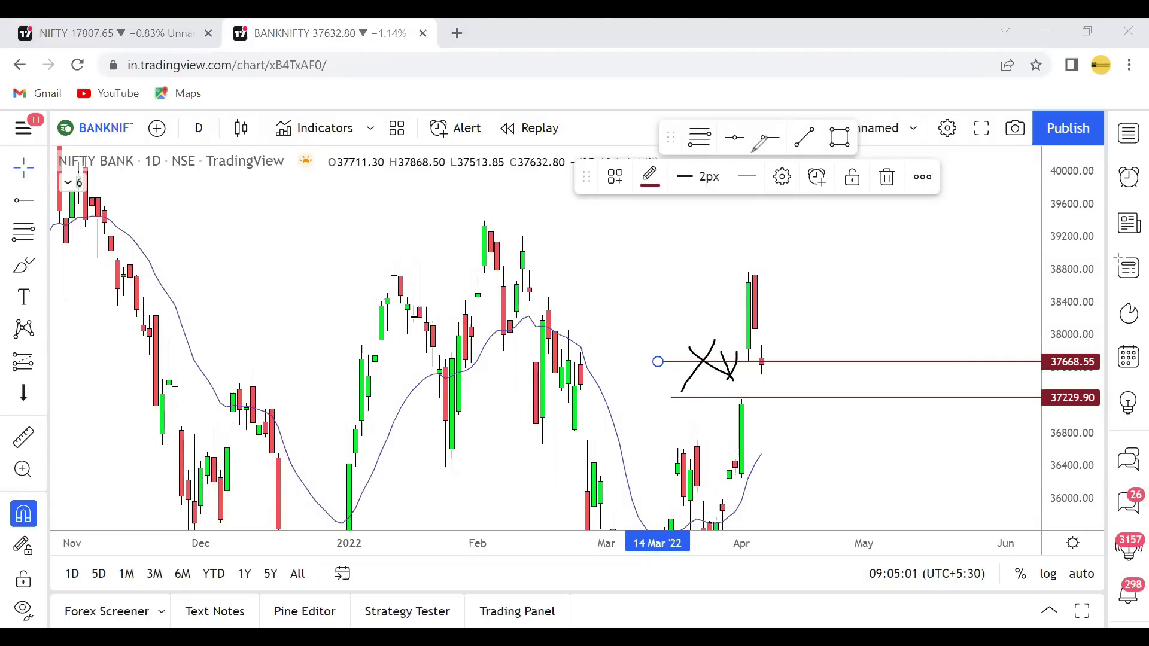
key("Escape")
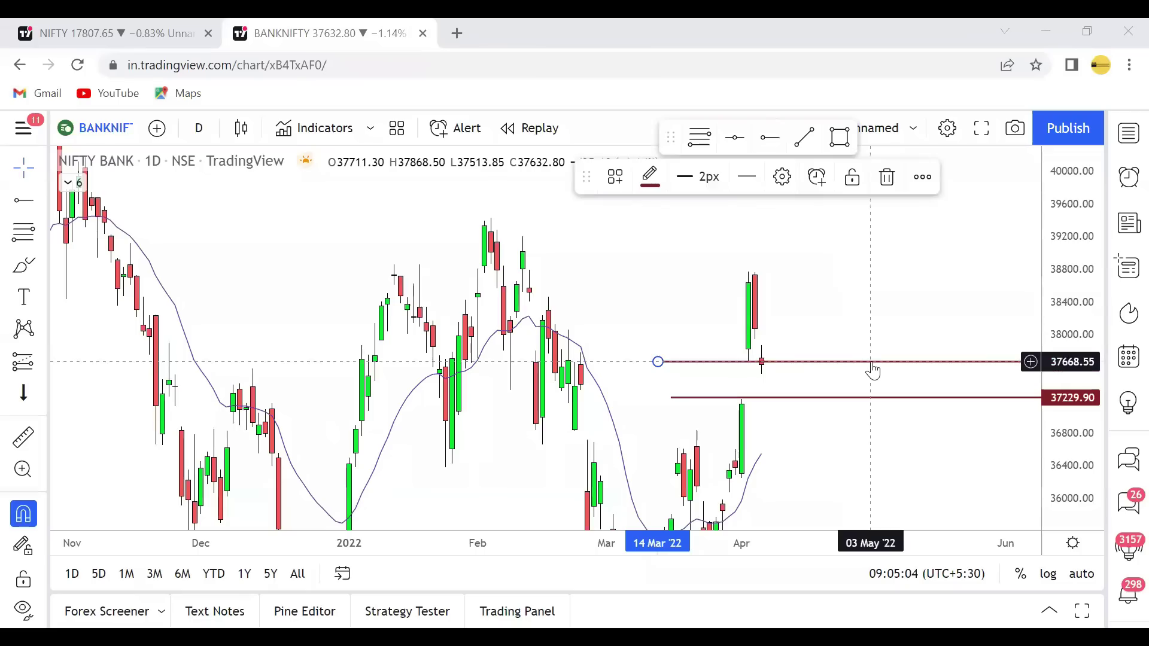
left_click_drag(872, 362, 873, 376)
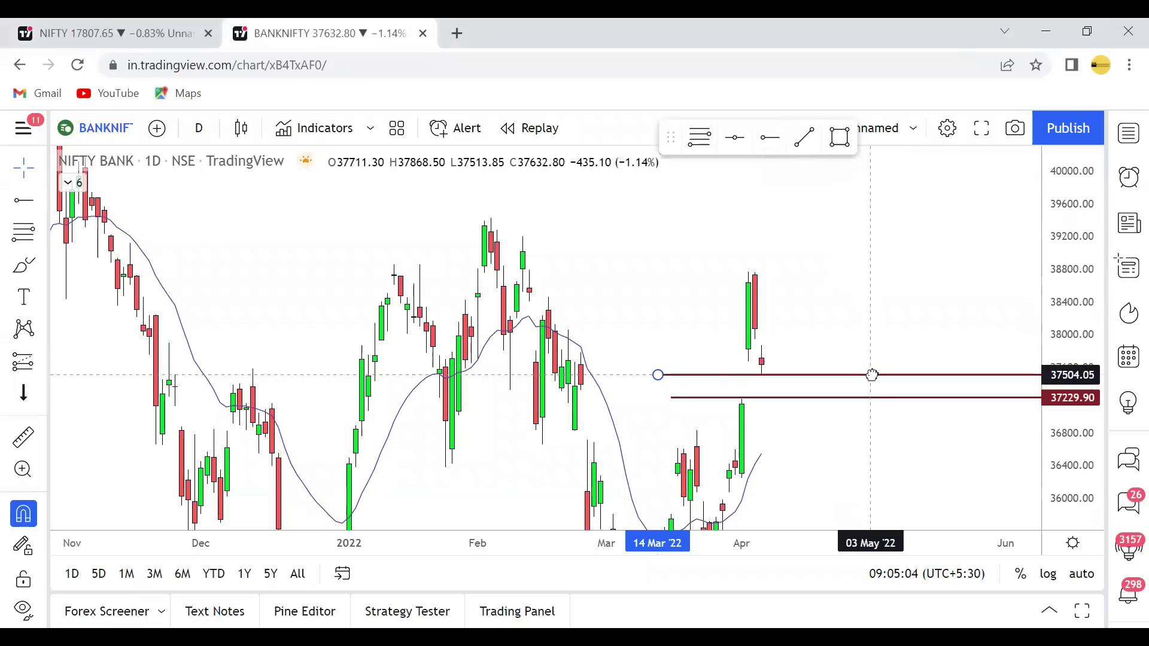
left_click(877, 316)
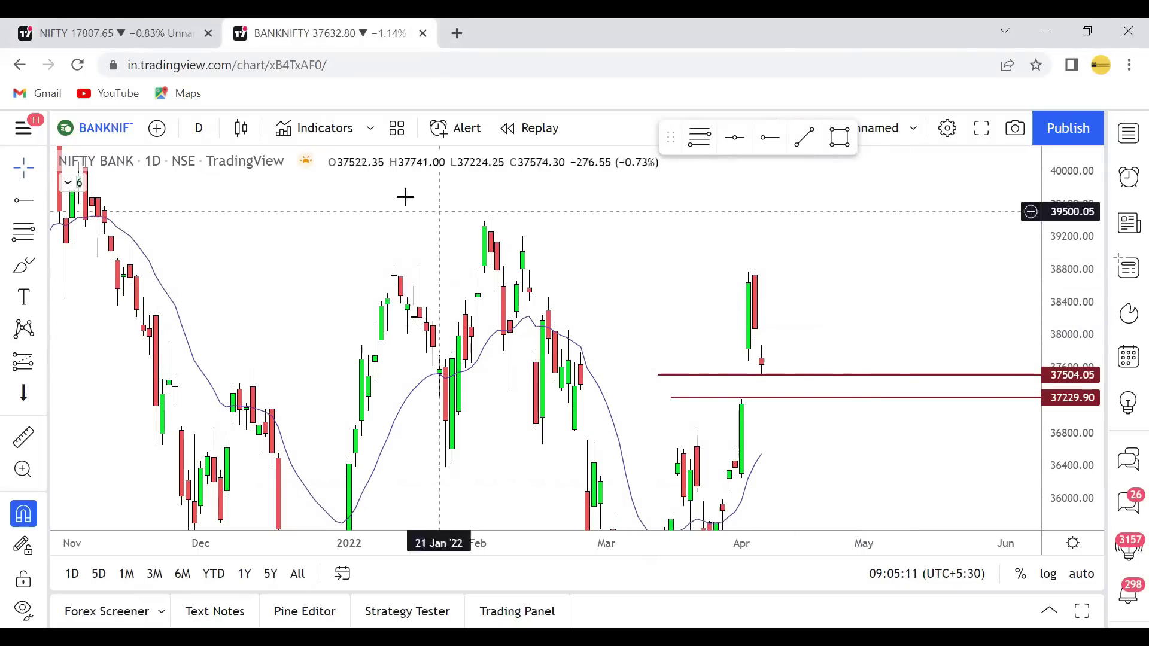
Switch BANKNIFTY to 5-minute candles and add dotted horizontal rays at 37527.65 and 37877.15 for the 6 April low and high.
left_click(206, 130)
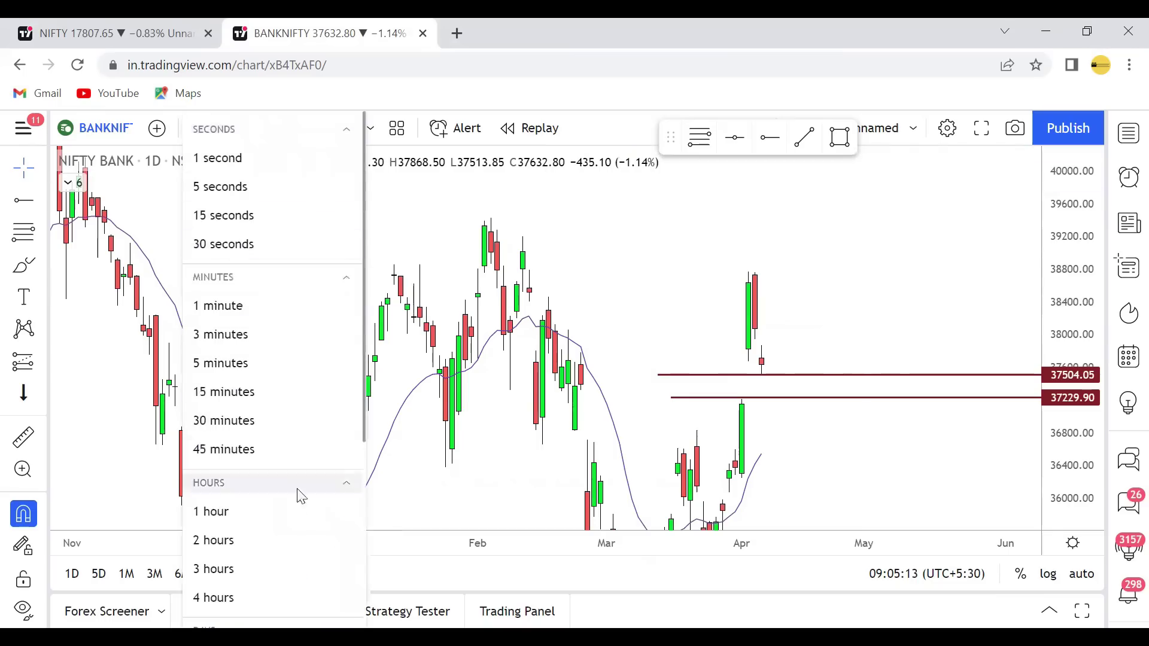
left_click(226, 362)
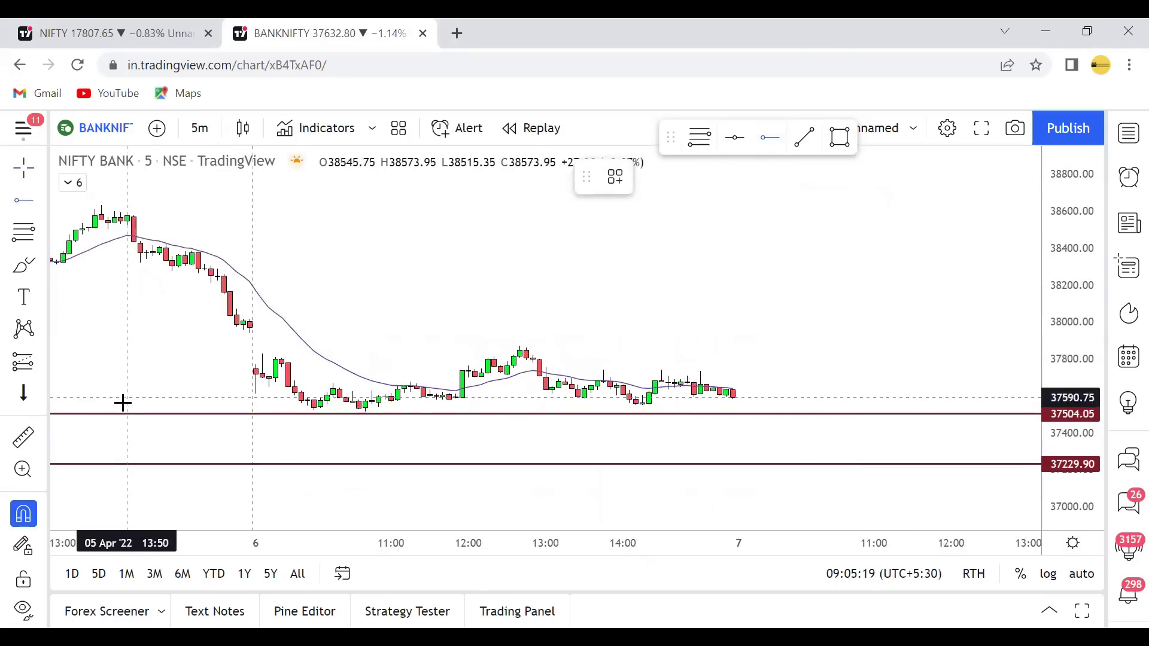
left_click_drag(123, 414, 122, 413)
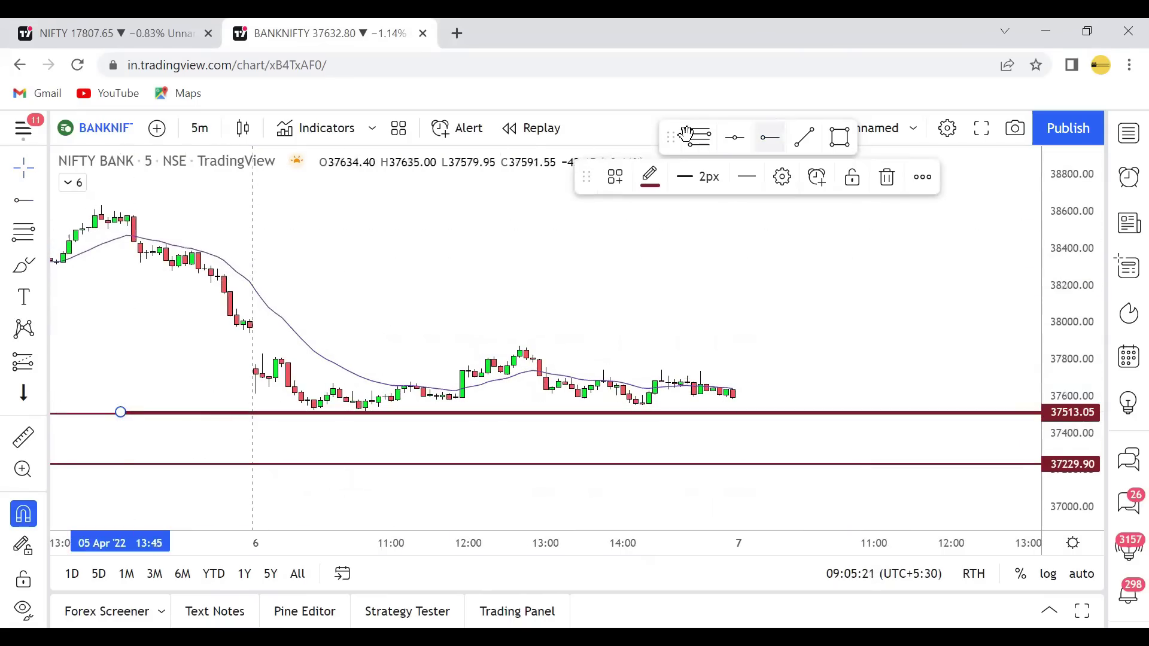
left_click(769, 137)
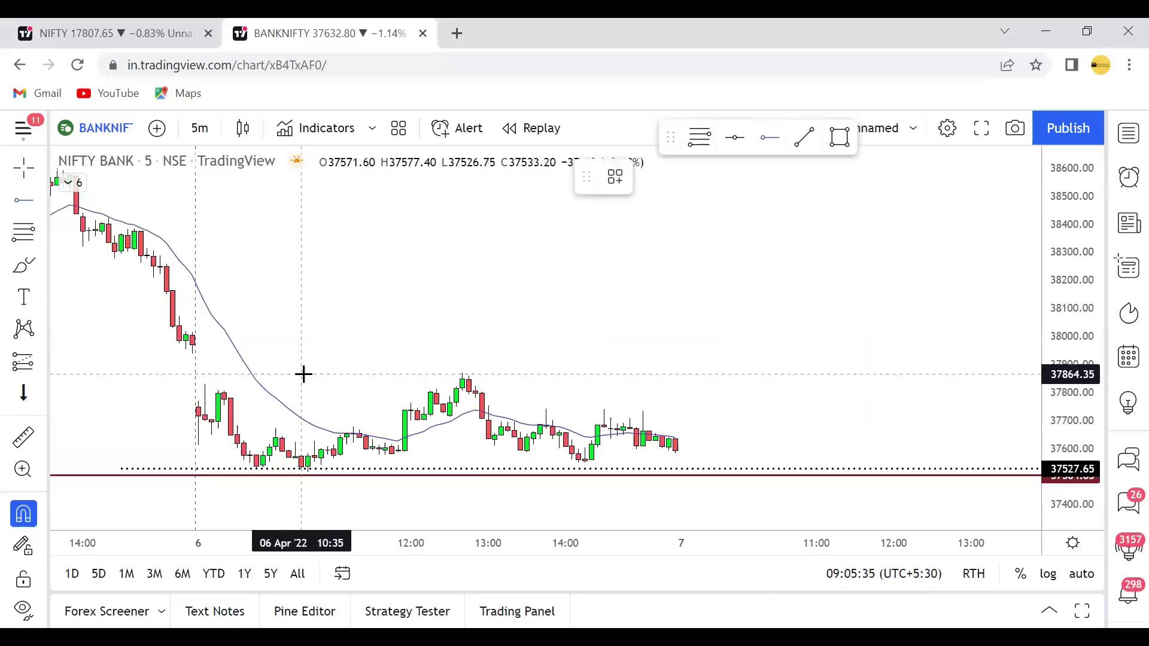
key("alt+j")
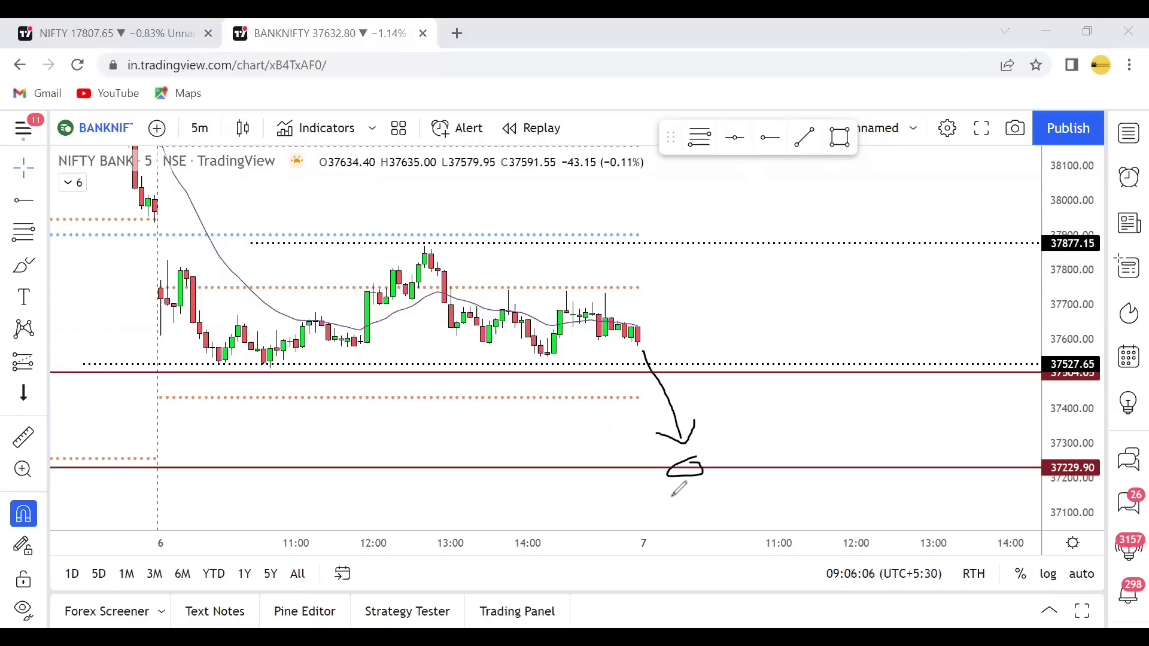
Clear the falling-path sketch, draw a dip and circled recovery across 37229.90, and replace it with rebound paths rising from that line.
key("ctrl+z")
mouse_move(693, 453)
left_mouse_down()
mouse_move(694, 486)
mouse_move(734, 471)
mouse_move(725, 479)
mouse_move(764, 441)
mouse_move(766, 455)
left_mouse_up()
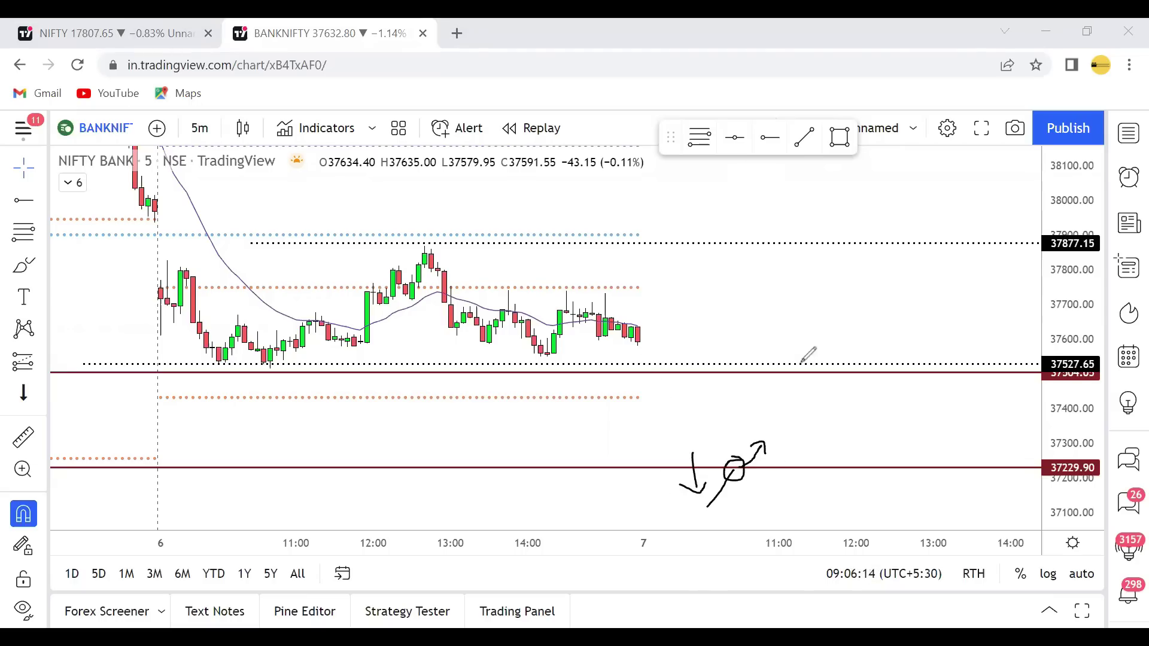
mouse_move(802, 361)
left_mouse_down()
mouse_move(813, 367)
mouse_move(802, 361)
left_mouse_up()
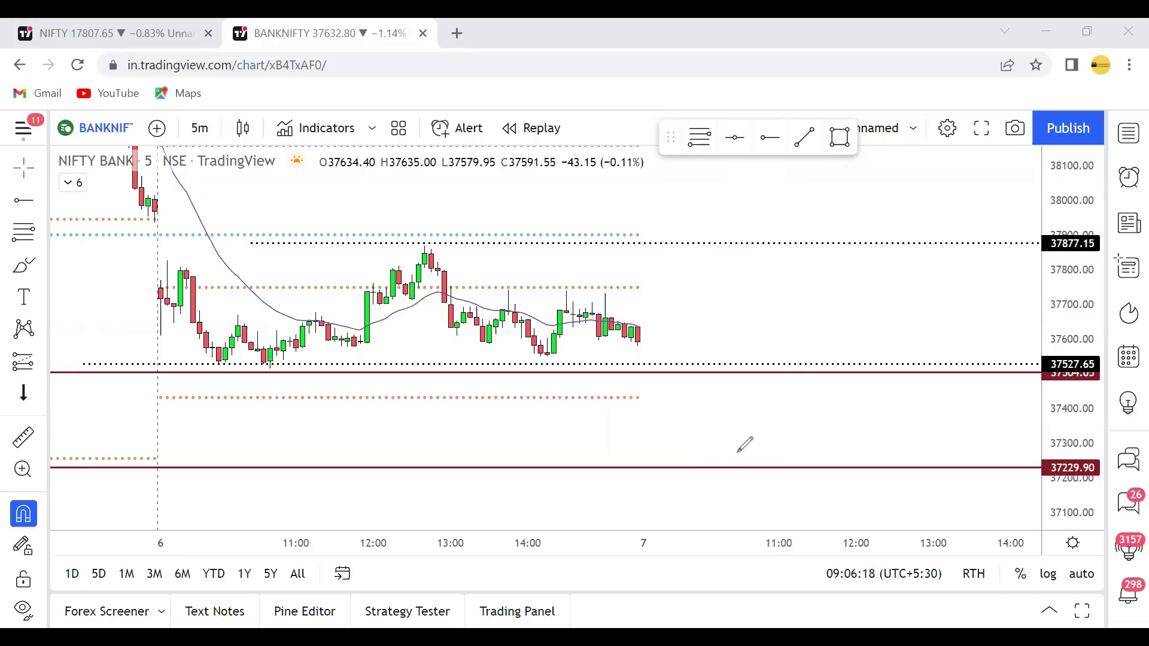
mouse_move(737, 452)
left_mouse_down()
mouse_move(773, 458)
mouse_move(789, 442)
mouse_move(791, 455)
mouse_move(773, 452)
mouse_move(778, 444)
left_mouse_up()
mouse_move(771, 503)
left_mouse_down()
mouse_move(795, 500)
mouse_move(835, 450)
mouse_move(839, 466)
mouse_move(884, 421)
mouse_move(885, 439)
left_mouse_up()
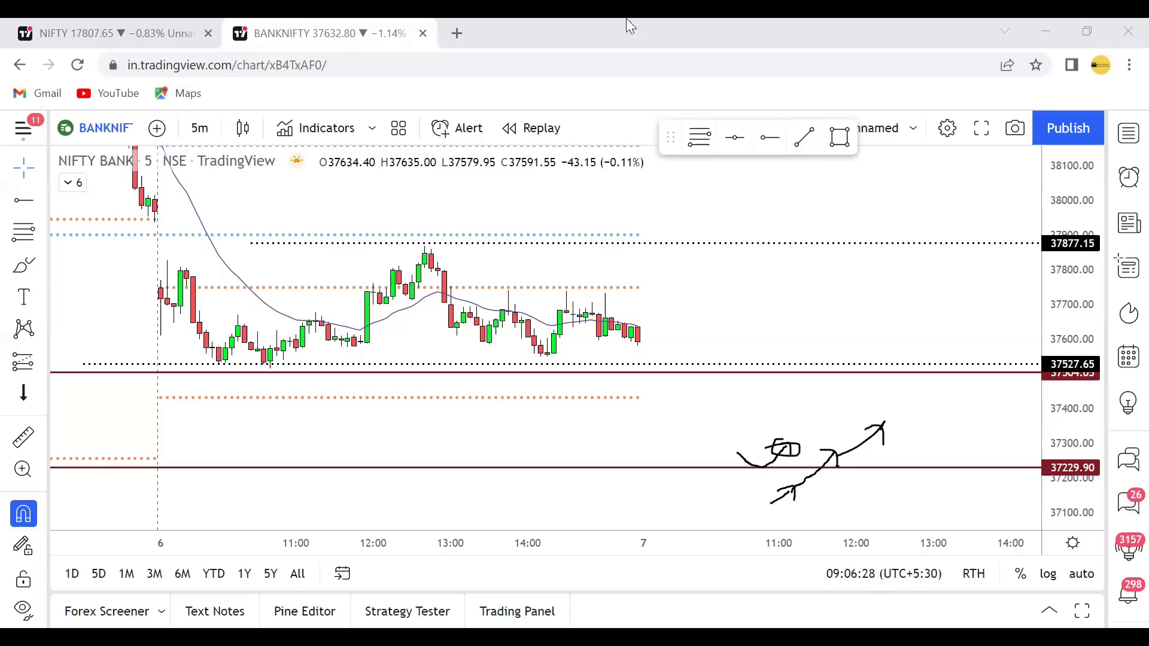
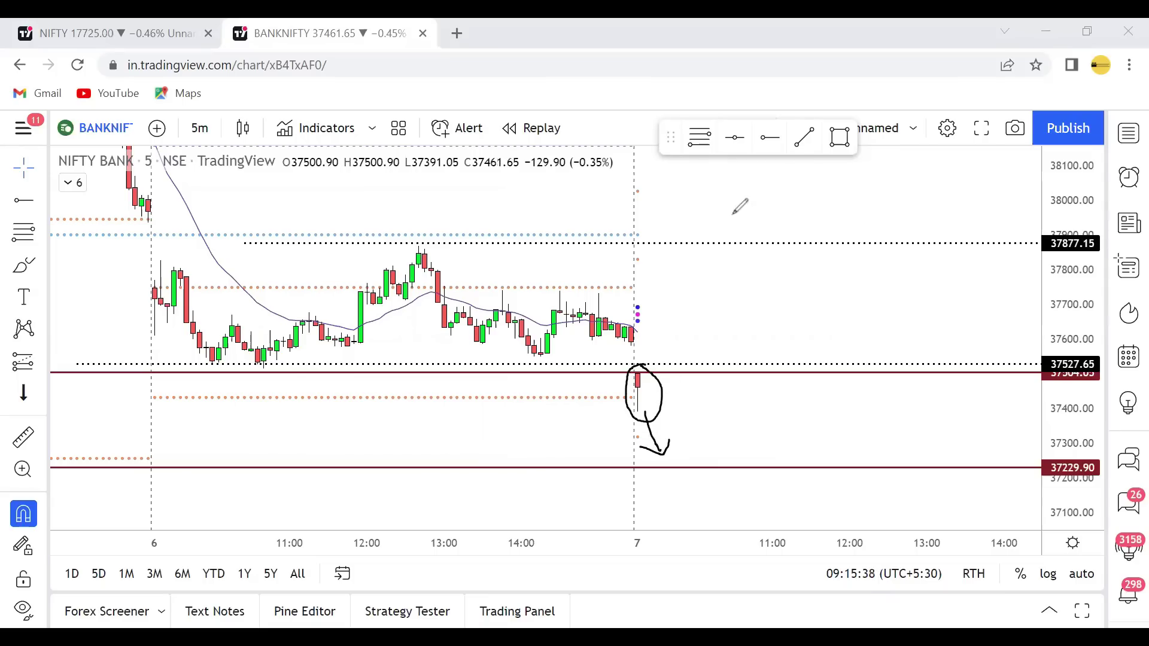
Clear the circle and falling arrow on BANKNIFTY and sketch a rising arrow across the 37504.05 and 37527.65 lines.
key("e")
mouse_move(638, 375)
left_mouse_down()
mouse_move(617, 395)
mouse_move(661, 391)
mouse_move(651, 381)
mouse_move(699, 365)
mouse_move(716, 381)
mouse_move(697, 347)
mouse_move(703, 369)
left_mouse_up()
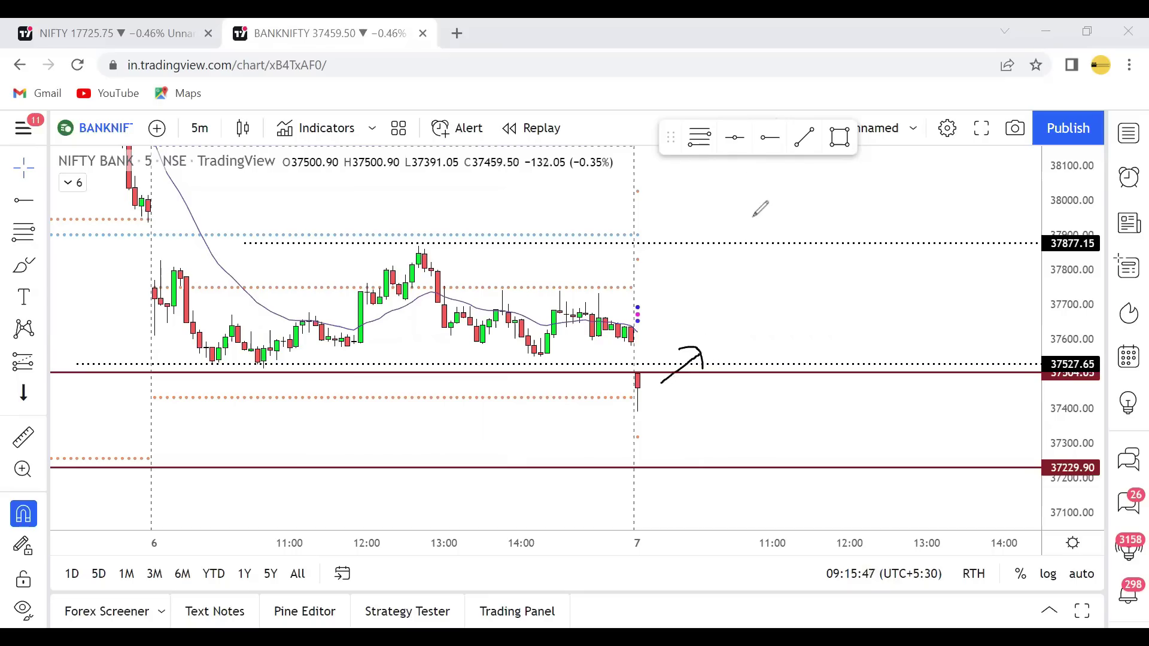
On the NIFTY chart, sketch two falling arrows down to 17706.60 and circle the first 7 April candle.
left_click(111, 28)
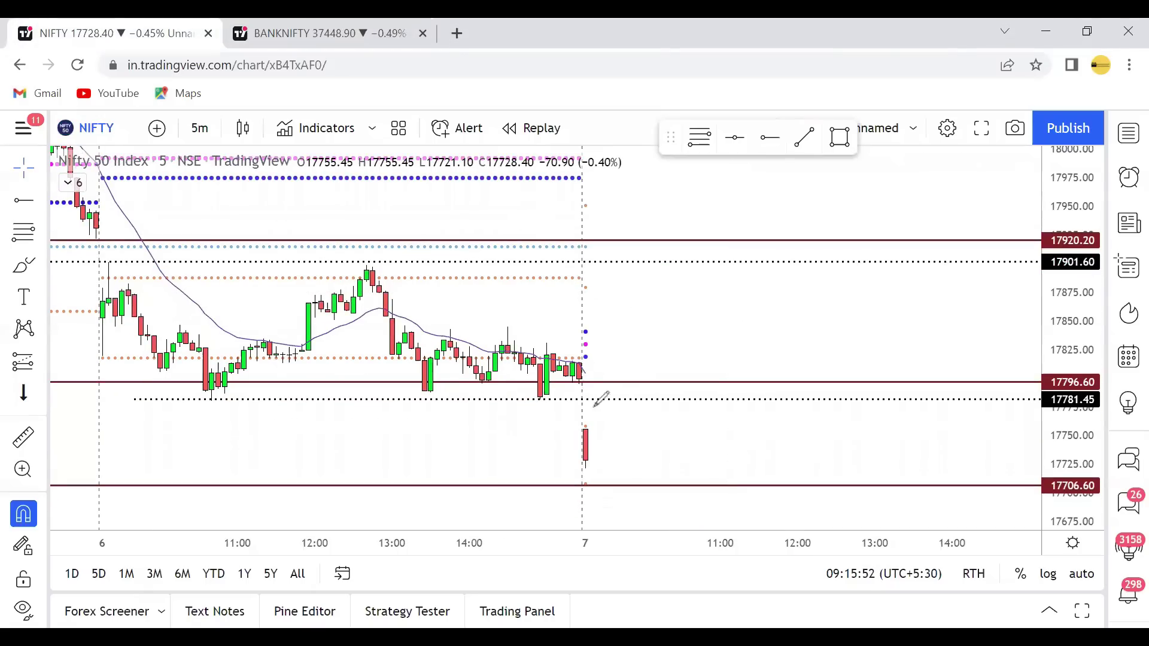
mouse_move(576, 395)
left_mouse_down()
mouse_move(640, 493)
mouse_move(656, 460)
left_mouse_up()
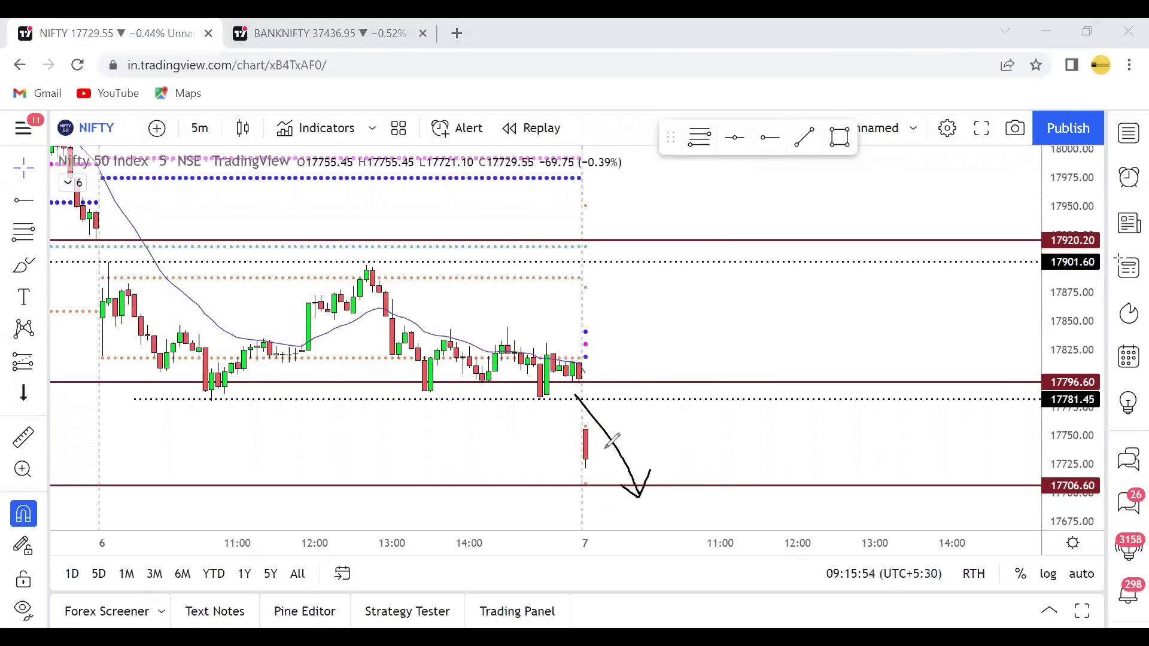
mouse_move(589, 424)
left_mouse_down()
mouse_move(583, 470)
mouse_move(606, 458)
mouse_move(585, 420)
left_mouse_up()
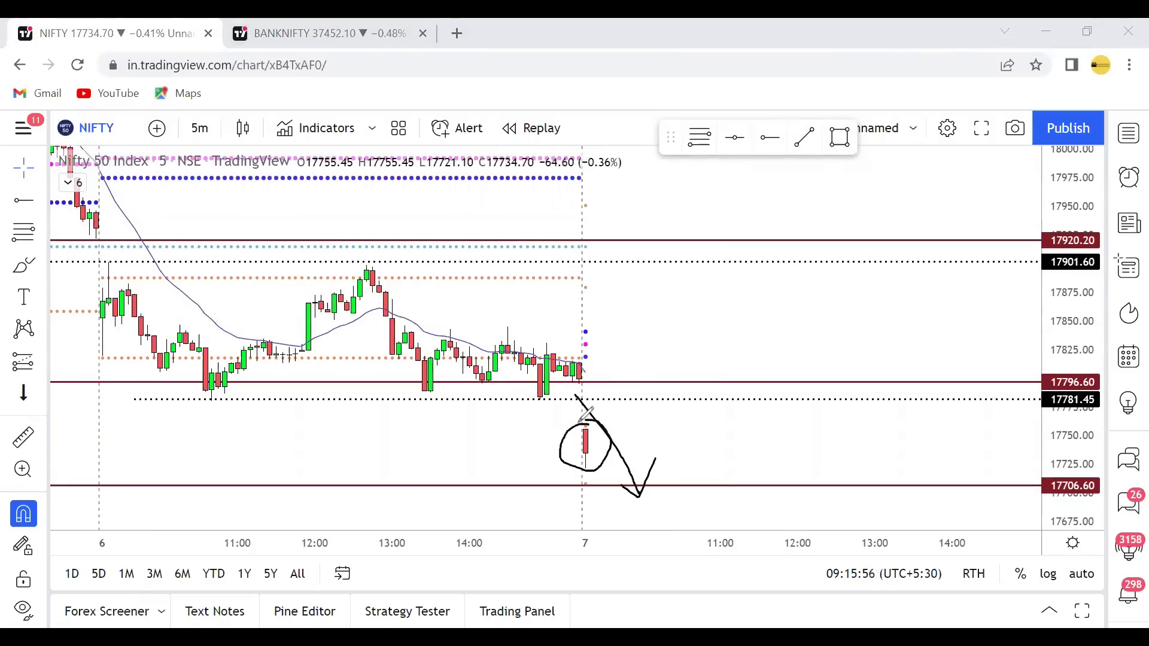
mouse_move(645, 385)
left_mouse_down()
mouse_move(645, 479)
mouse_move(656, 459)
left_mouse_up()
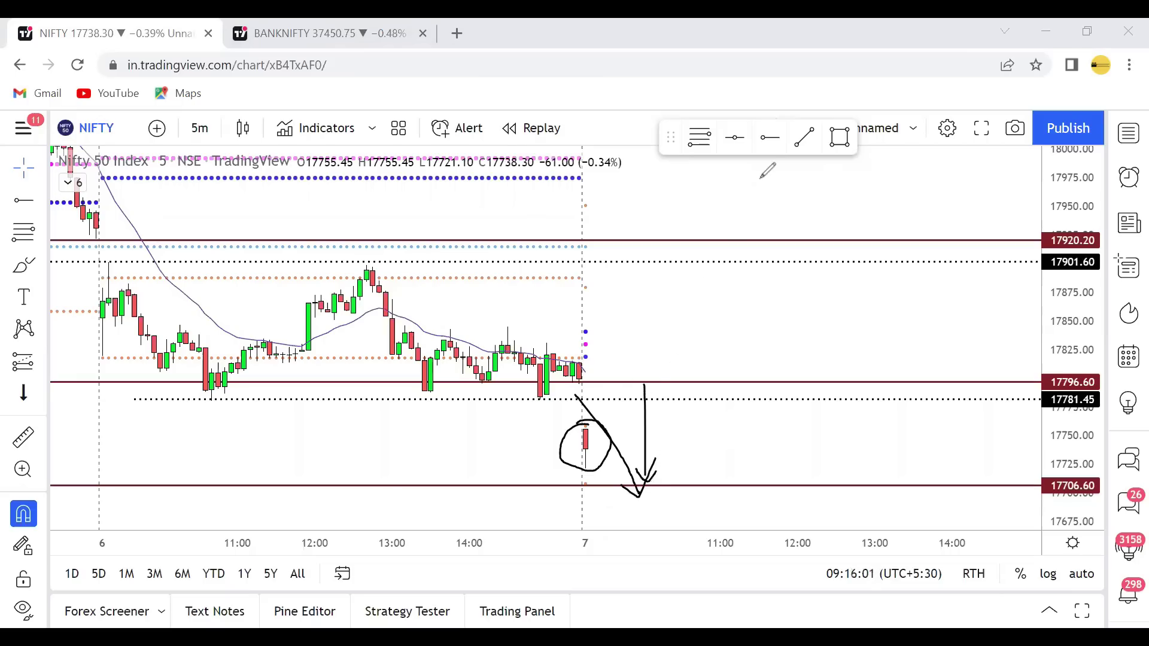
Replace the sketches with rebound and breakdown arrows at 17706.60, plus a rising arrow into the pivot dots marked with lines and a circle.
key("e")
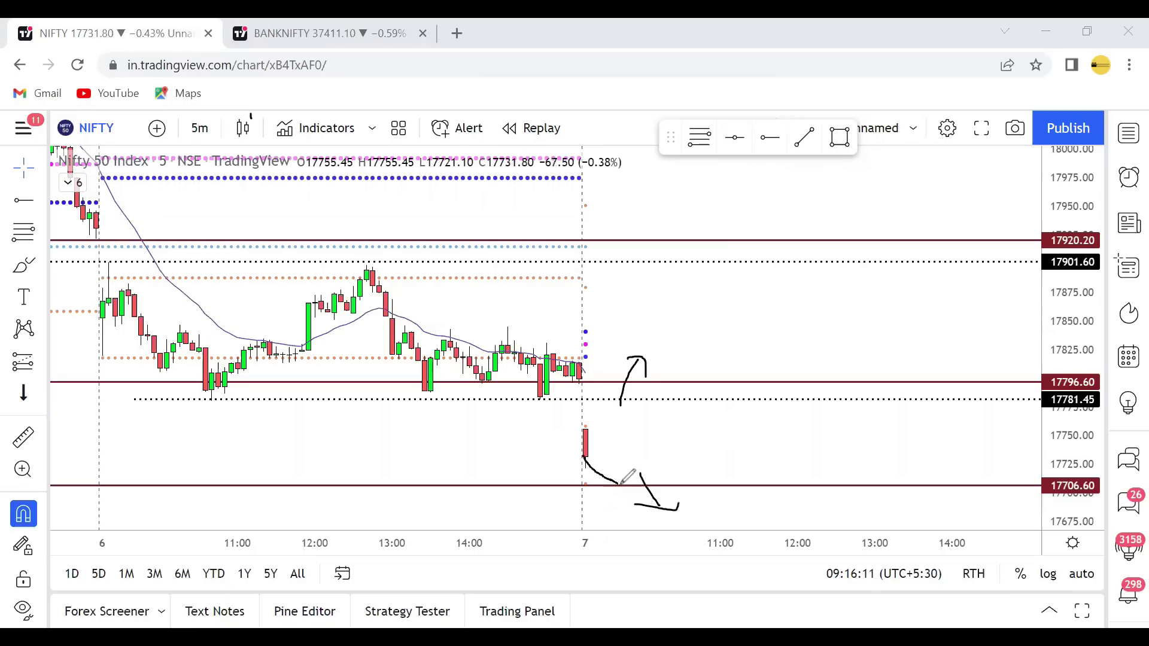
mouse_move(624, 485)
left_mouse_down()
mouse_move(659, 471)
mouse_move(672, 479)
mouse_move(643, 476)
left_mouse_up()
left_click_drag(669, 457, 689, 473)
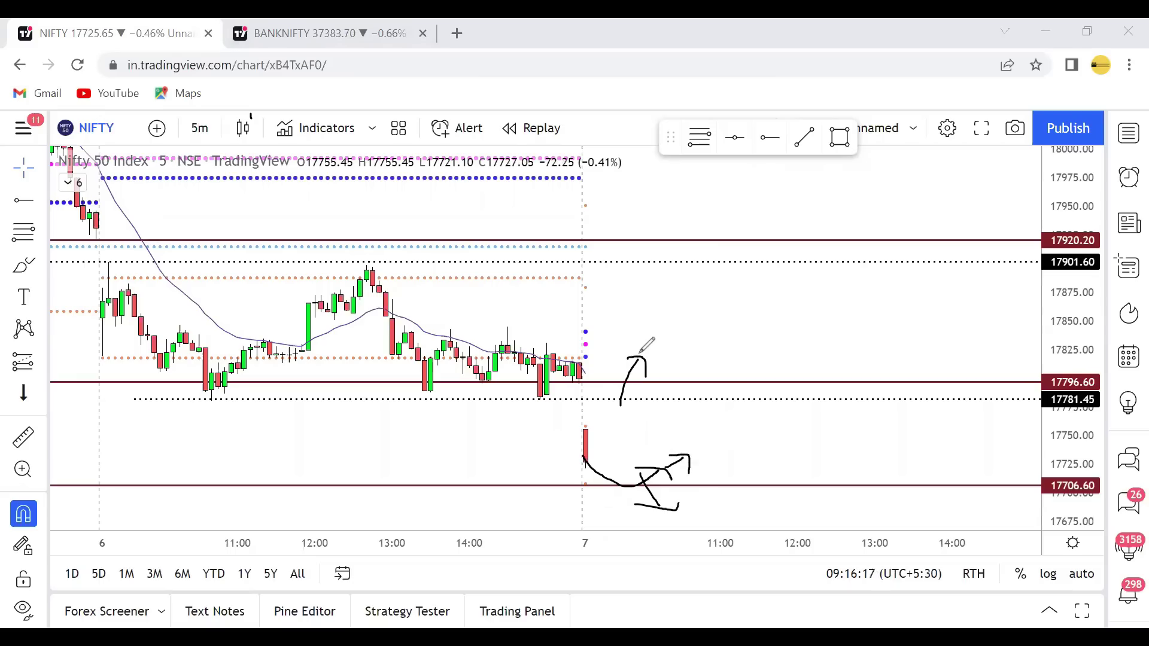
mouse_move(586, 361)
left_mouse_down()
mouse_move(645, 358)
mouse_move(654, 342)
left_mouse_up()
mouse_move(586, 332)
left_mouse_down()
mouse_move(669, 331)
mouse_move(642, 321)
left_mouse_up()
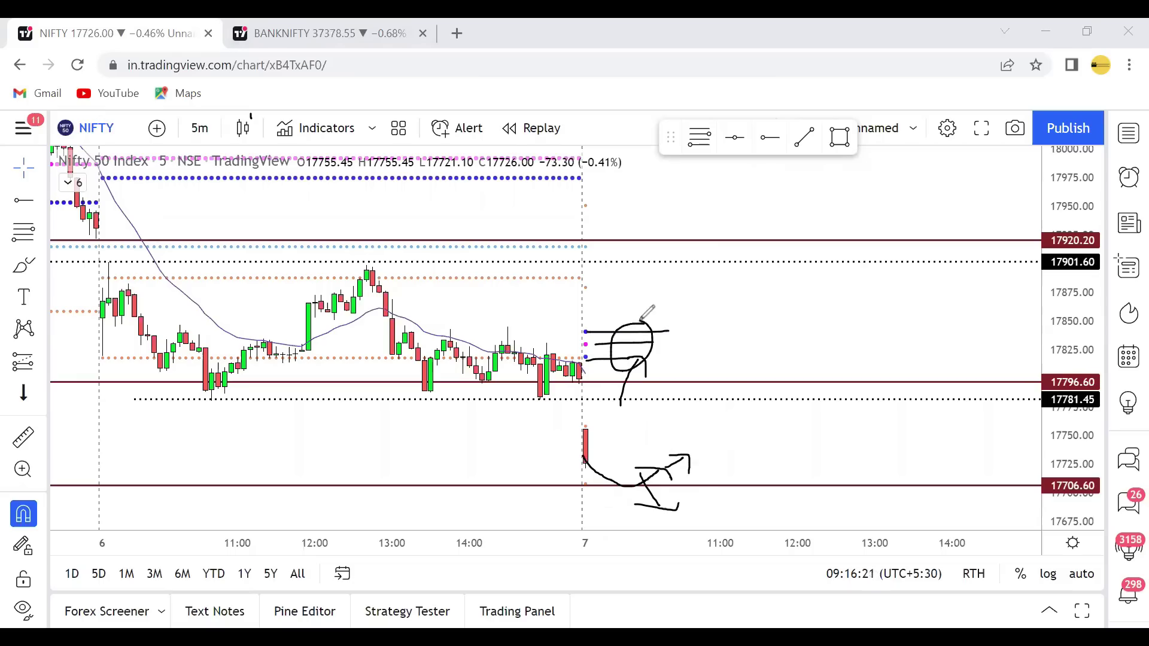
Clear the NIFTY sketches and draw a rising arrow across 17796.60 and a circled mark on the 17706.60 line.
key("e")
mouse_move(640, 391)
left_mouse_down()
mouse_move(663, 356)
mouse_move(667, 375)
left_mouse_up()
mouse_move(674, 472)
left_mouse_down()
mouse_move(662, 482)
mouse_move(667, 501)
left_mouse_up()
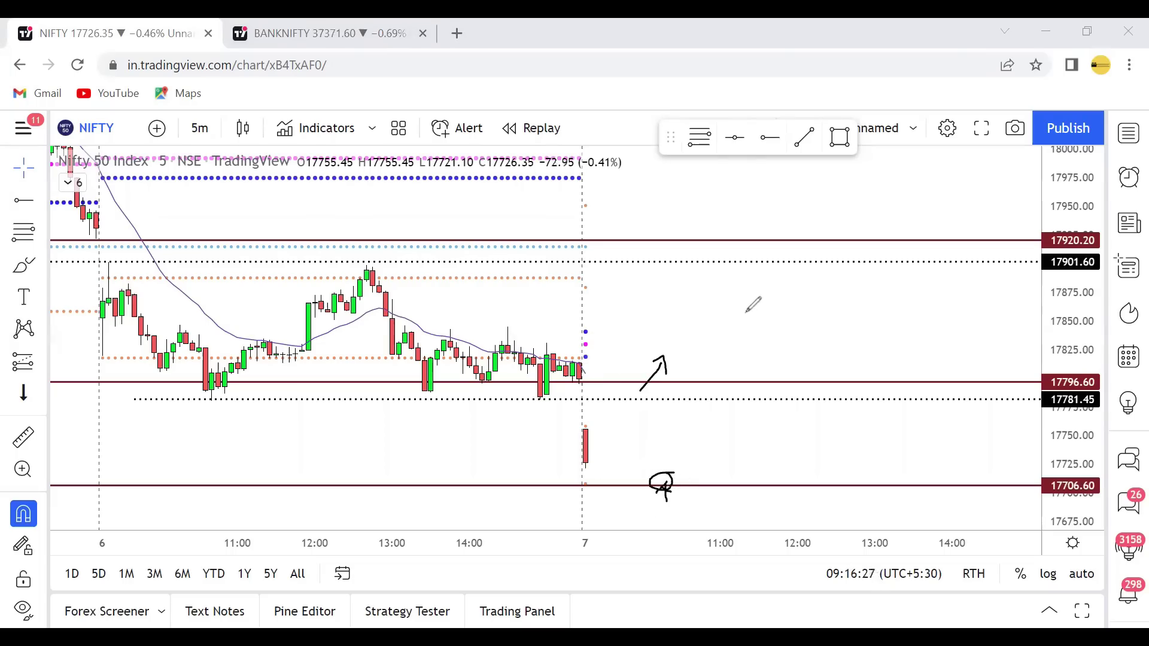
On BANKNIFTY, sketch a mark below the opening candle, a rising arrow across 37527.65 and lines at the pivot dots, and clear them.
left_click(316, 21)
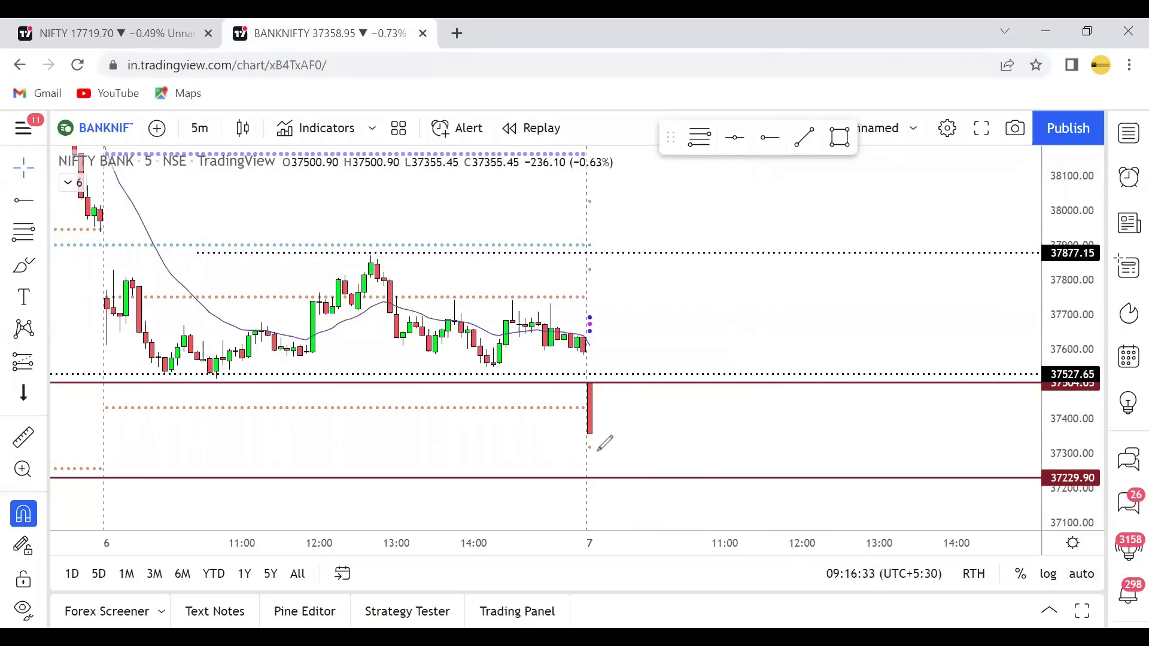
mouse_move(597, 448)
left_mouse_down()
mouse_move(616, 447)
mouse_move(607, 453)
left_mouse_up()
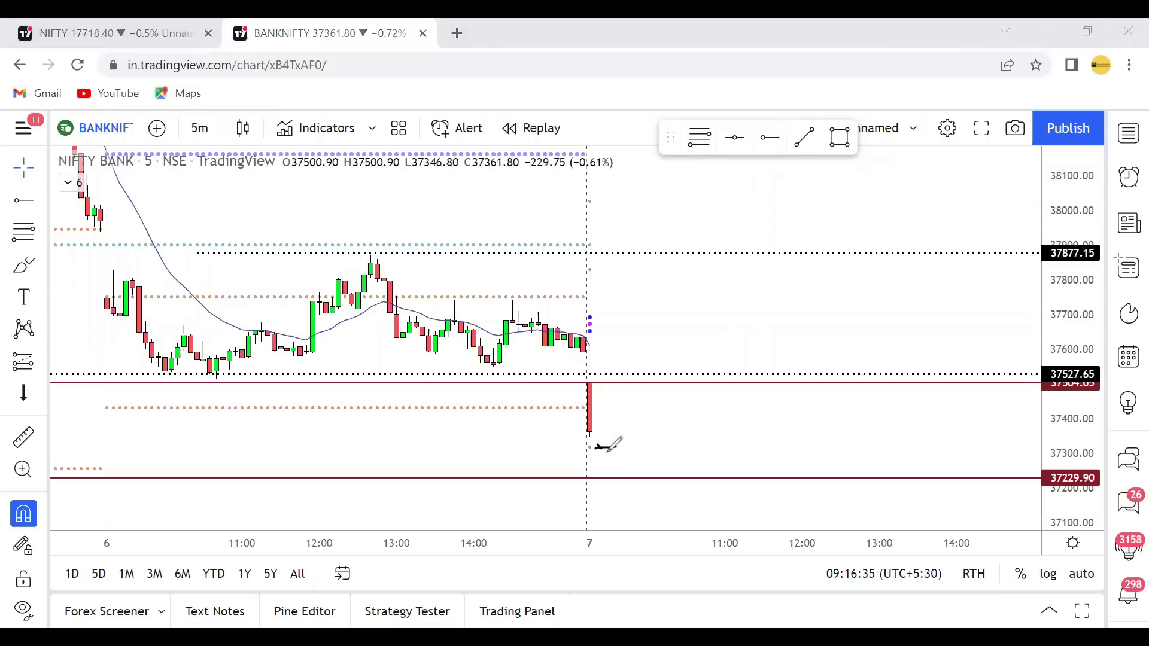
mouse_move(693, 394)
left_mouse_down()
mouse_move(715, 369)
mouse_move(717, 385)
left_mouse_up()
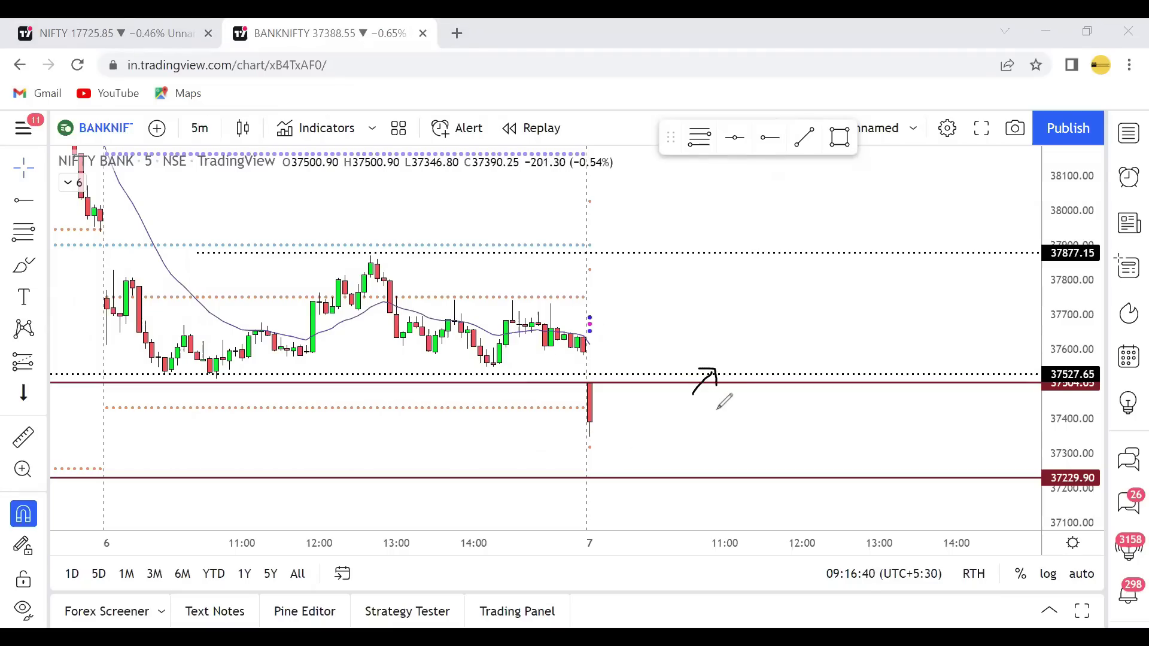
mouse_move(592, 326)
left_mouse_down()
mouse_move(632, 327)
mouse_move(633, 314)
mouse_move(675, 327)
left_mouse_up()
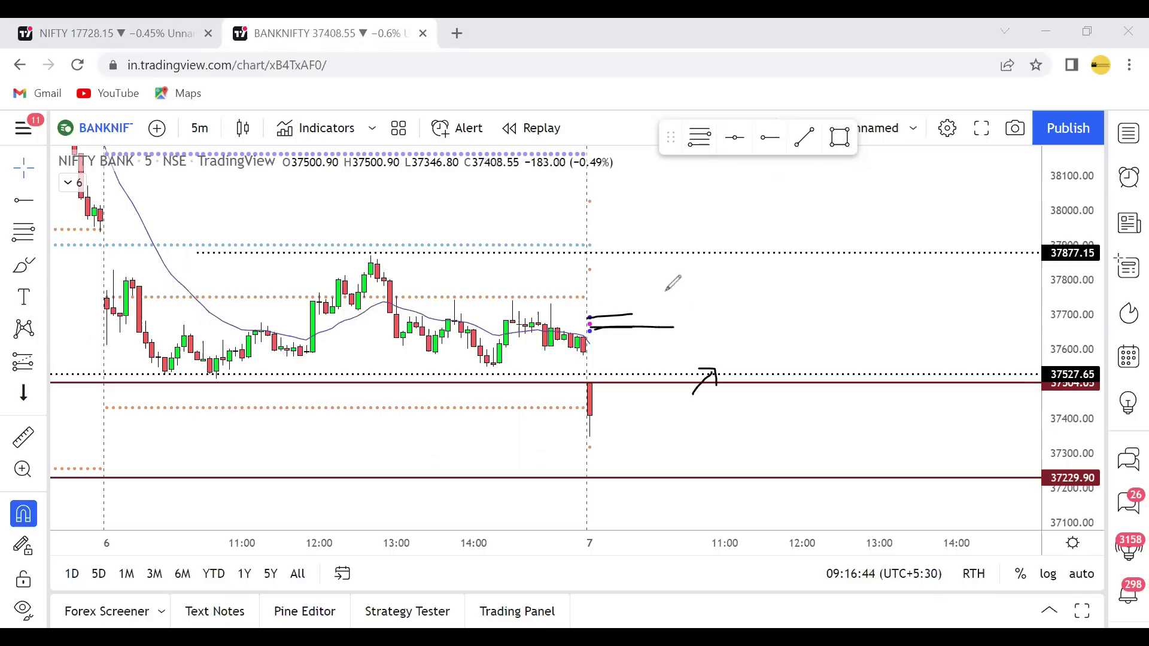
key("Escape")
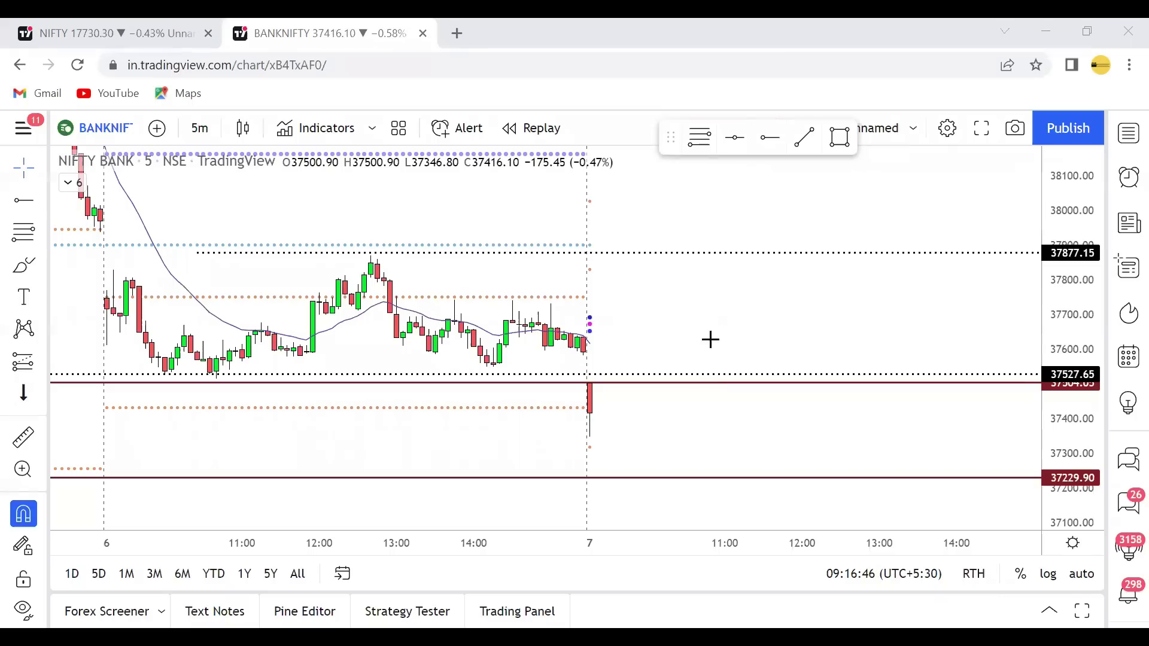
On NIFTY, circle the candle's low and the 17706.60 line, sketch a rebound arrow with a handwritten note, and clear everything.
left_click(167, 18)
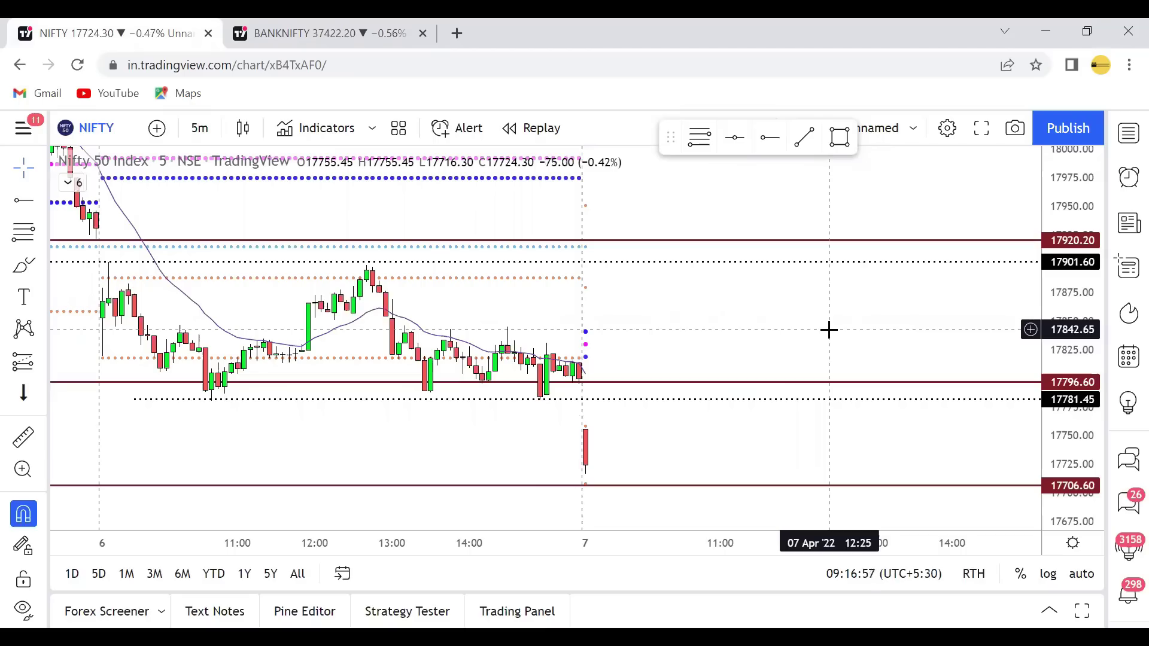
left_click(296, 27)
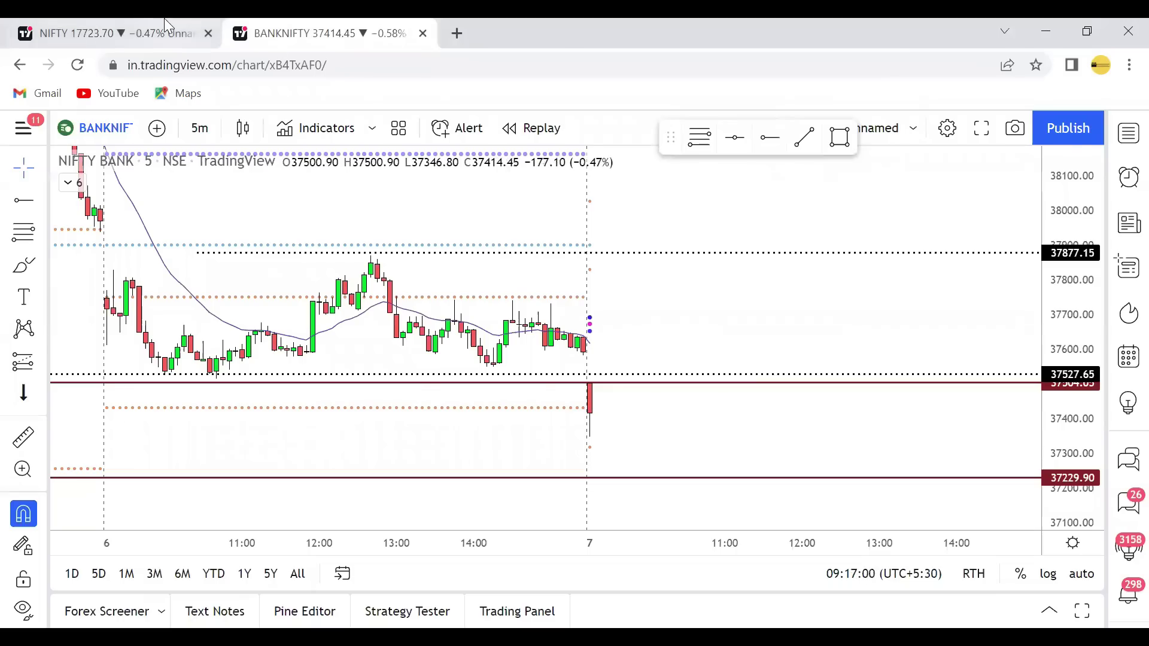
left_click(164, 30)
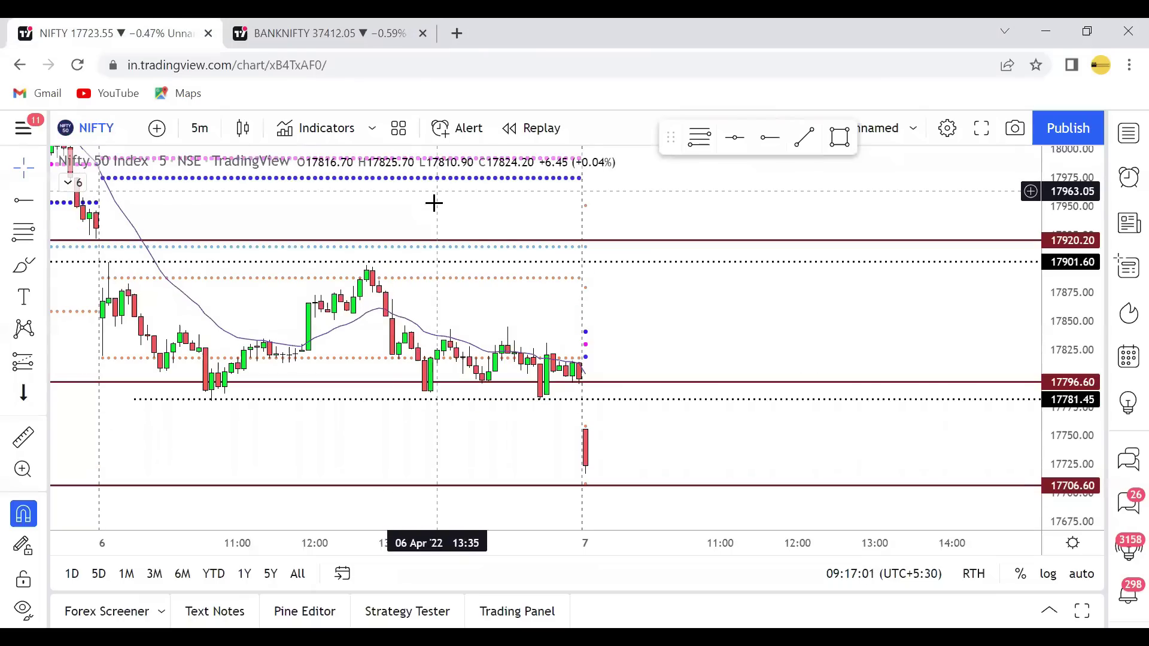
mouse_move(586, 462)
left_mouse_down()
mouse_move(617, 494)
mouse_move(645, 455)
mouse_move(650, 479)
left_mouse_up()
mouse_move(694, 433)
left_mouse_down()
mouse_move(702, 478)
mouse_move(722, 450)
left_mouse_up()
mouse_move(732, 443)
left_mouse_down()
mouse_move(744, 419)
mouse_move(742, 449)
left_mouse_up()
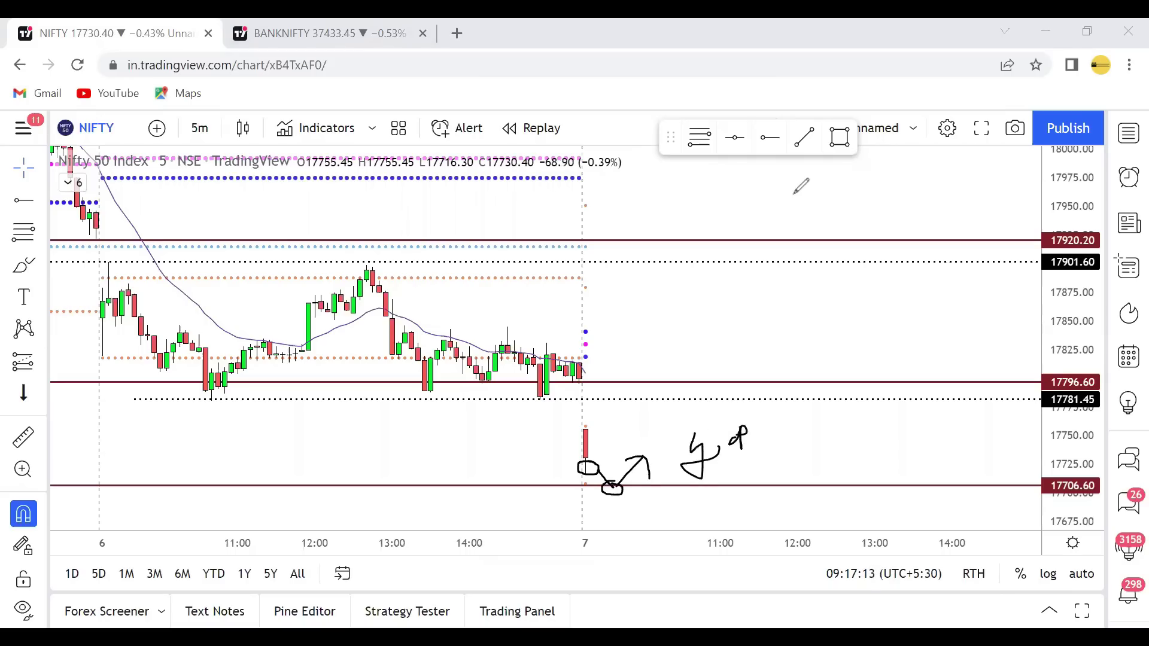
key("Escape")
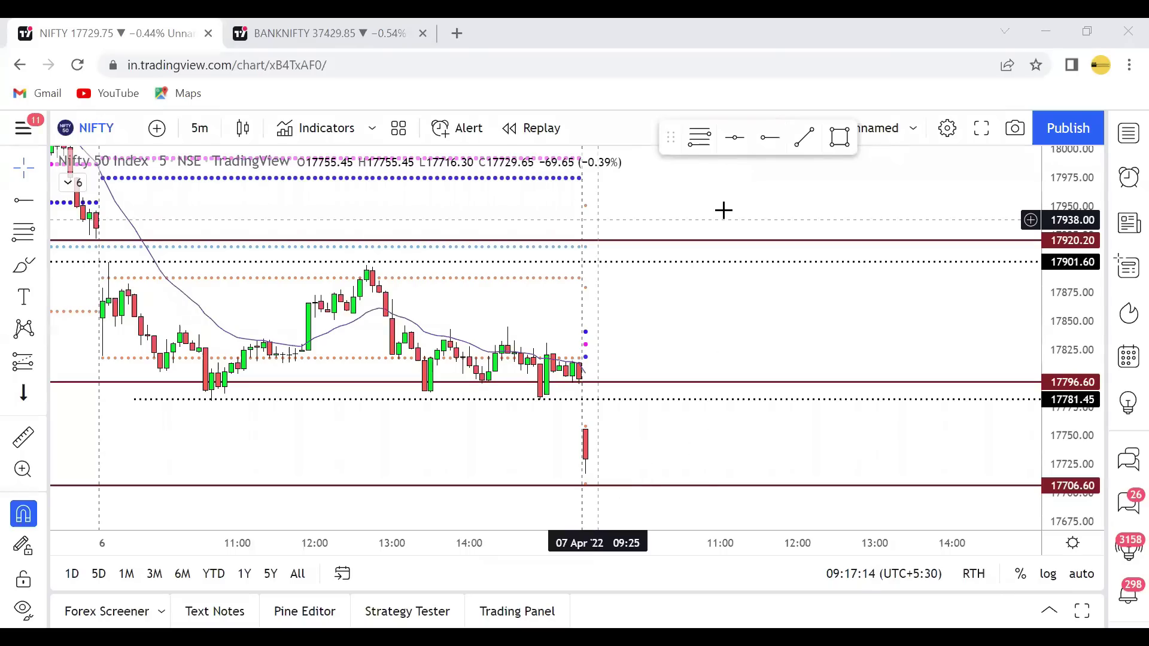
On BANKNIFTY, circle the body and the long lower wick of the first 7 April candle and clear both circles.
key("ctrl+Tab")
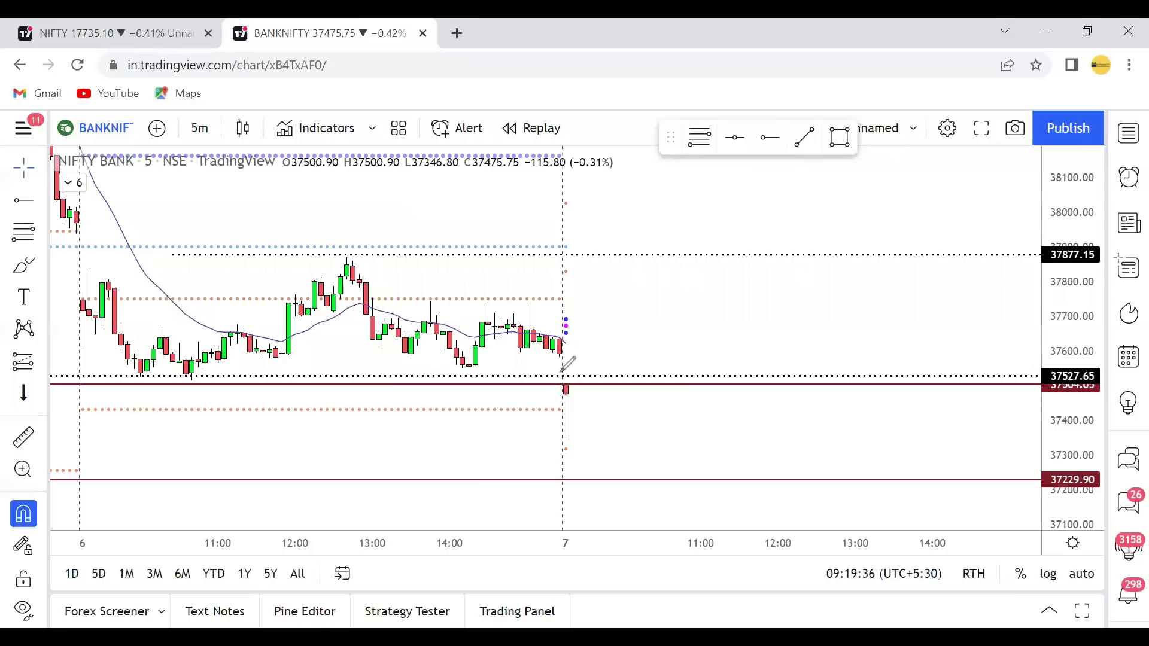
mouse_move(566, 381)
left_mouse_down()
mouse_move(551, 422)
mouse_move(584, 442)
mouse_move(580, 392)
mouse_move(569, 396)
left_mouse_up()
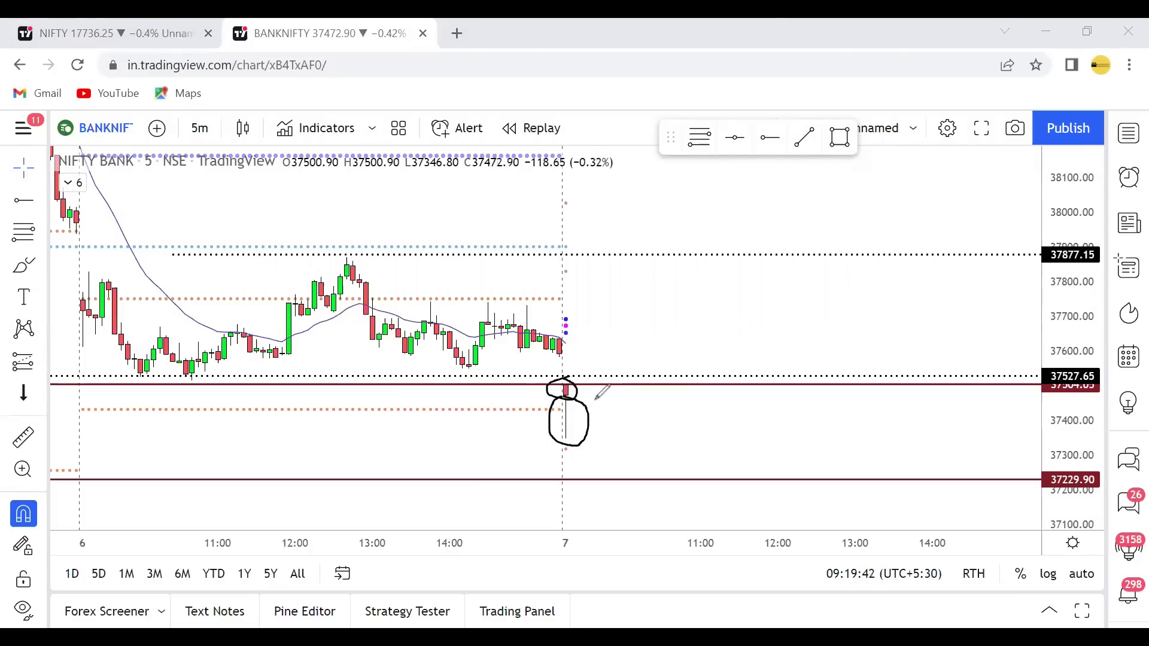
key("e")
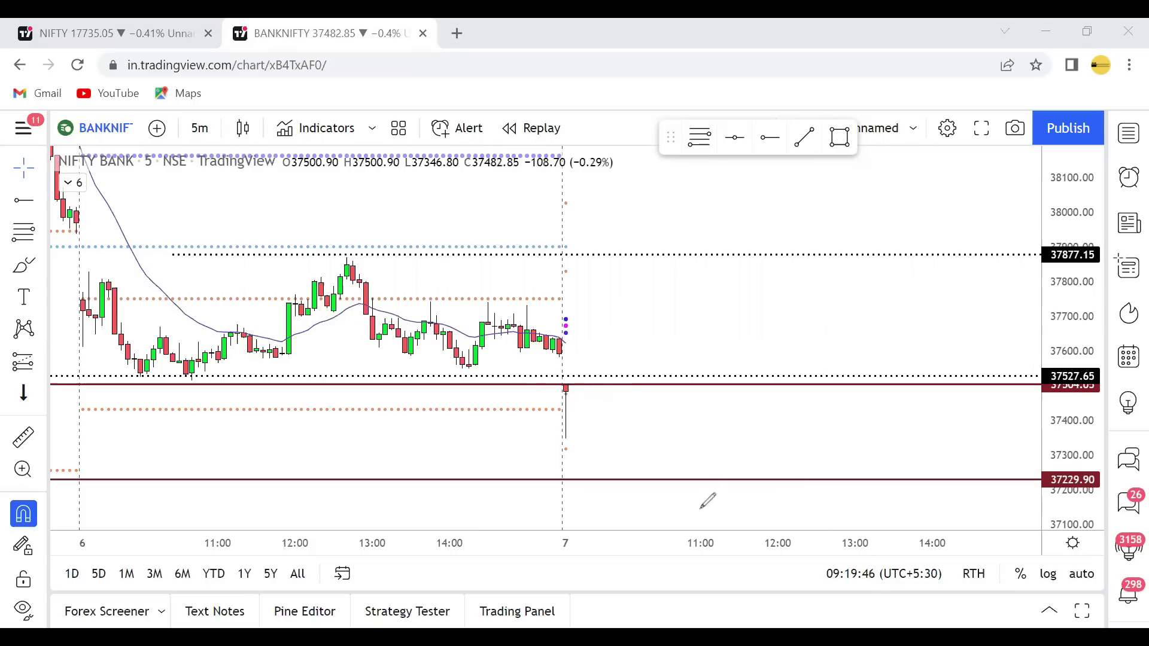
Move the dotted ray at the 6 April low to 37511.85, and sketch a rising arrow and a circle at the 7 April candles.
left_click(578, 393)
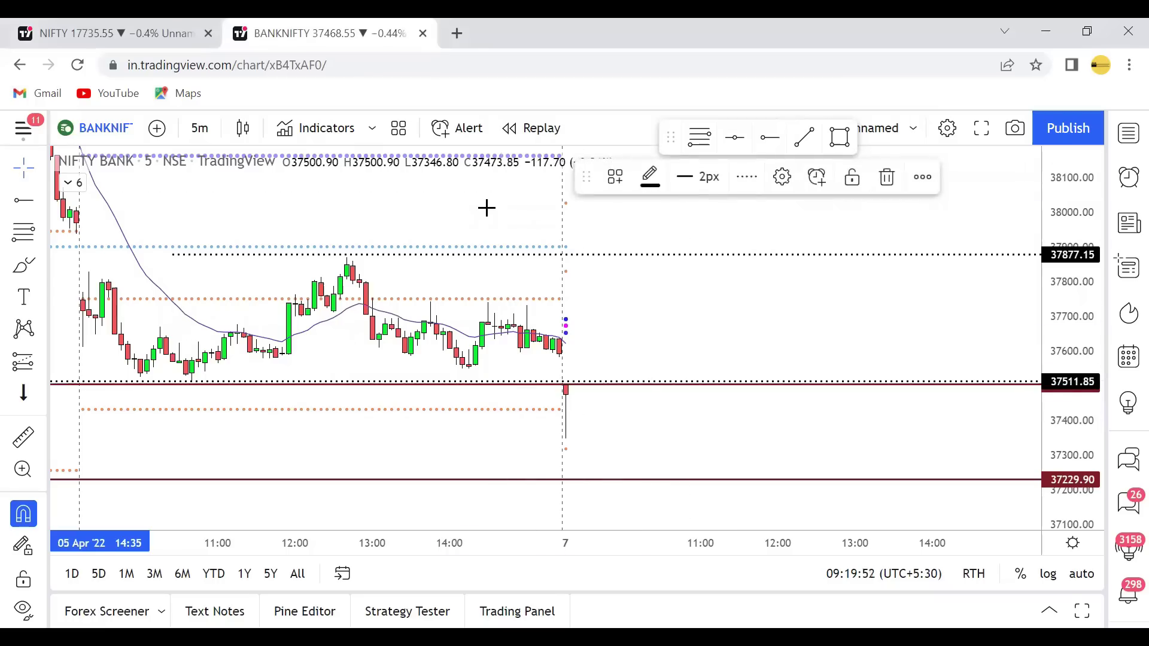
mouse_move(568, 393)
left_mouse_down()
mouse_move(591, 364)
mouse_move(596, 381)
left_mouse_up()
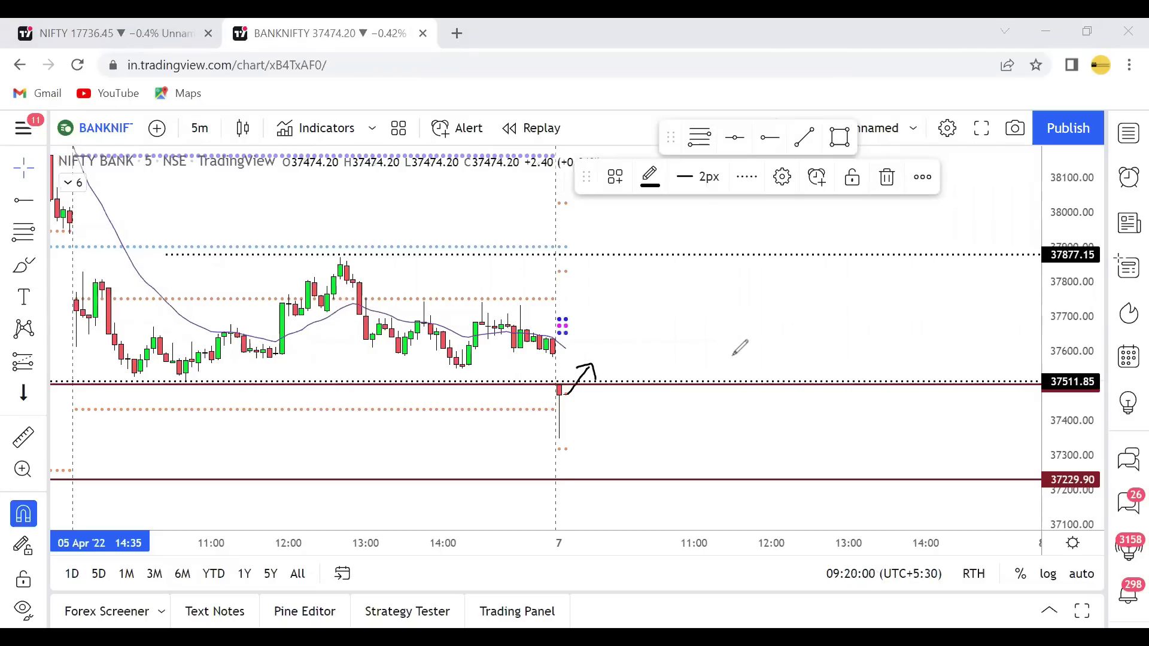
key("e")
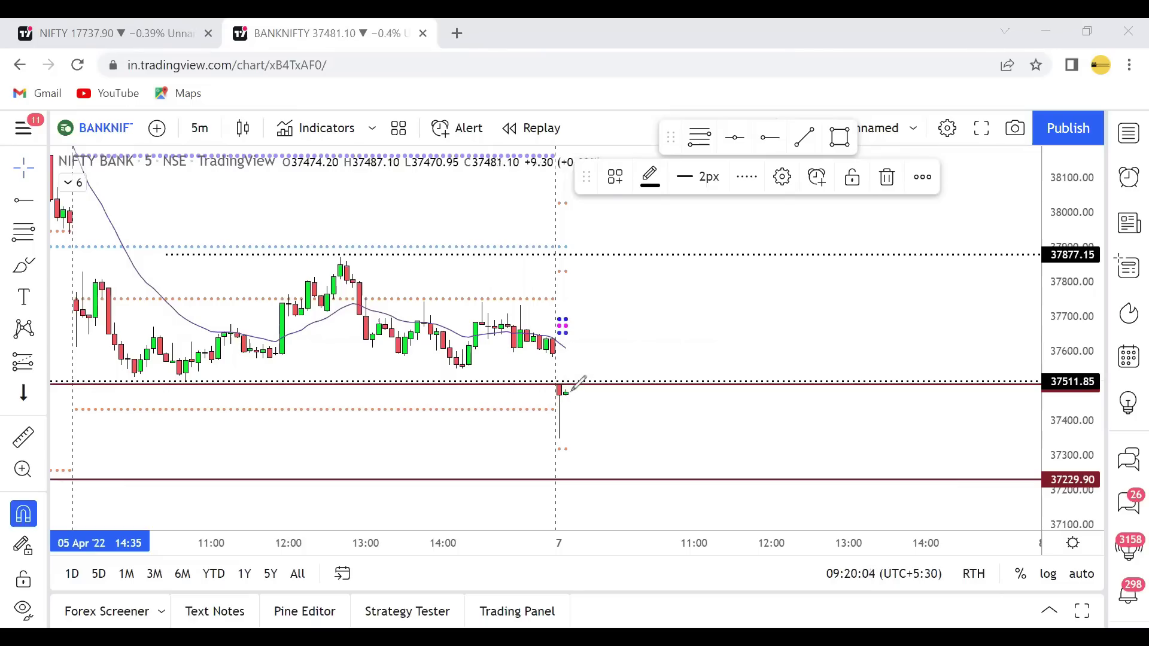
left_click_drag(571, 393, 590, 364)
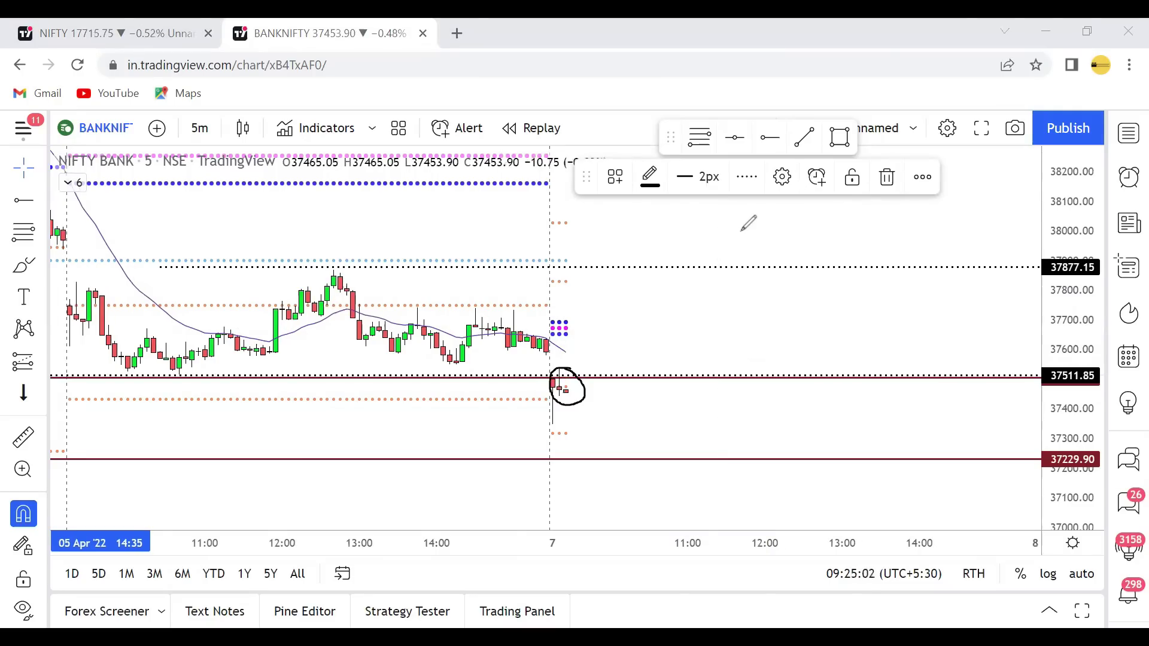
Replace the circle with upward-move sketches across 37511.85 from the second 7 April candle, and clear them.
key("ctrl+z")
left_click(563, 373)
mouse_move(595, 354)
left_mouse_down()
mouse_move(561, 371)
mouse_move(574, 374)
mouse_move(560, 389)
mouse_move(570, 366)
left_mouse_up()
key("e")
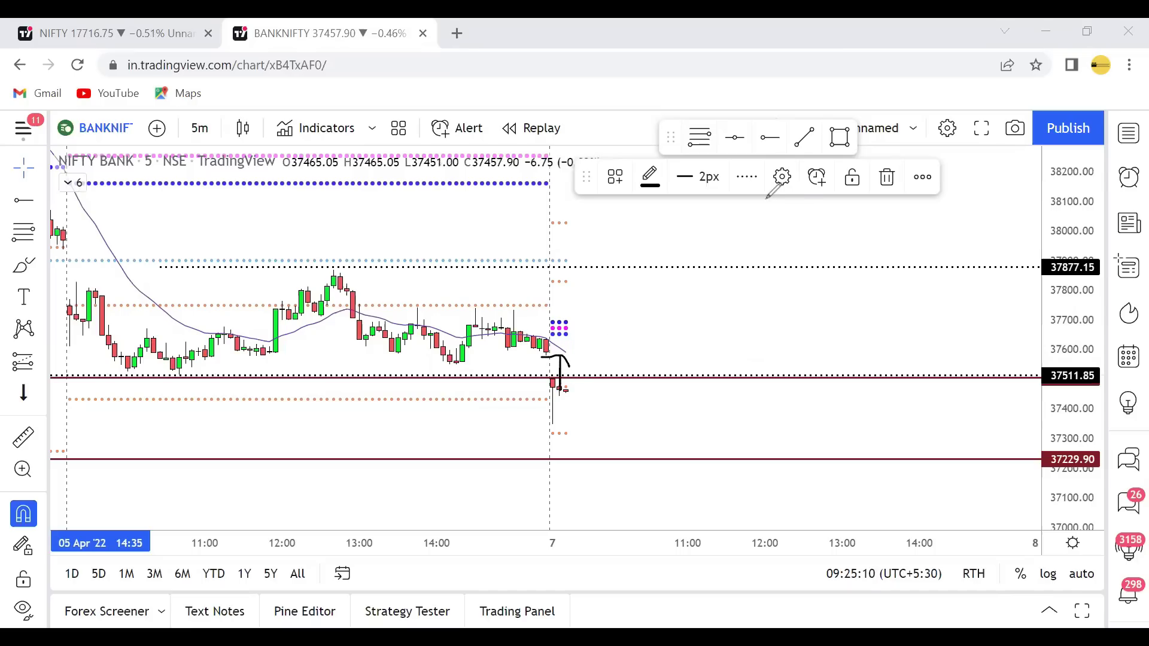
key("ctrl+z")
key("ctrl+z")
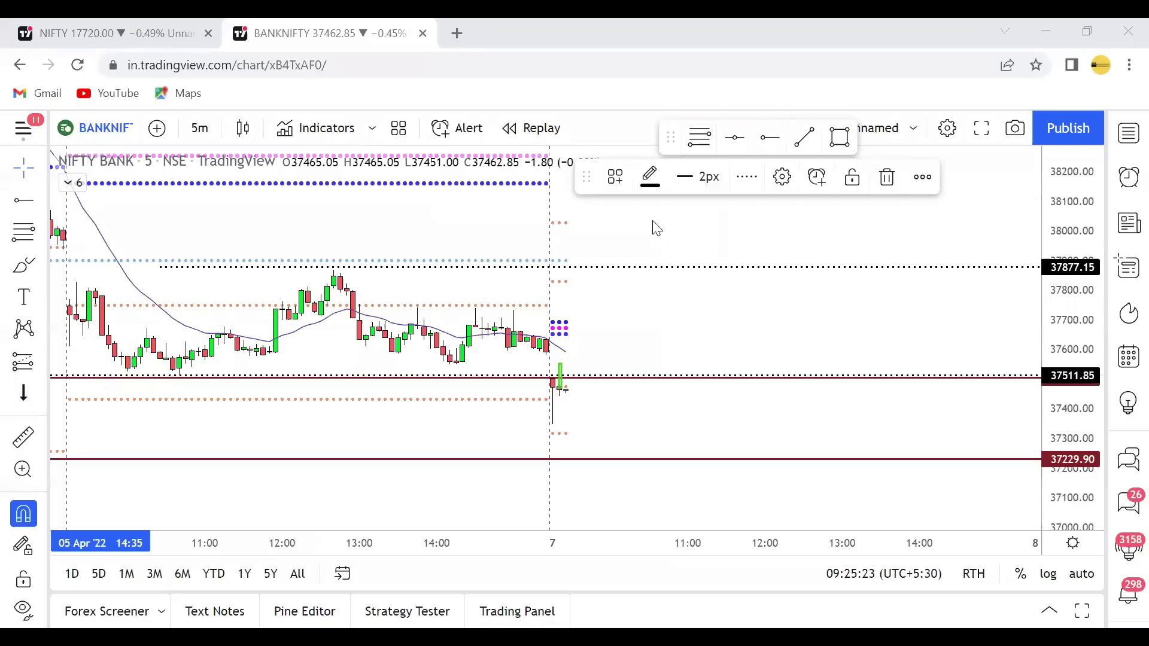
mouse_move(560, 364)
left_mouse_down()
mouse_move(584, 340)
mouse_move(585, 353)
left_mouse_up()
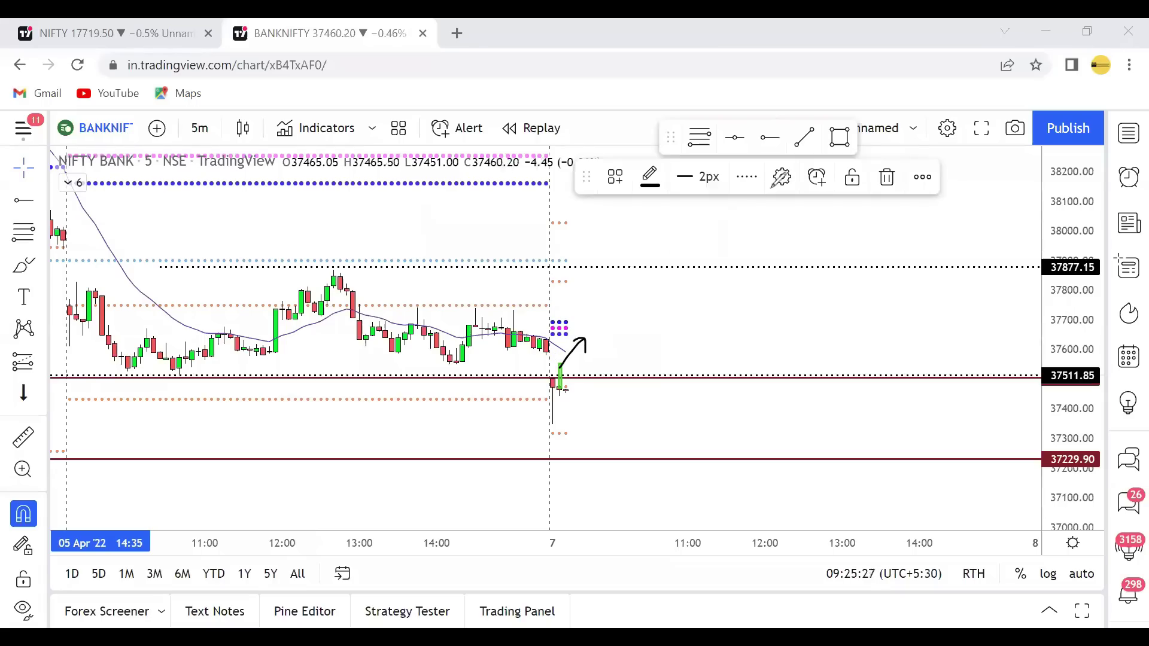
key("Escape")
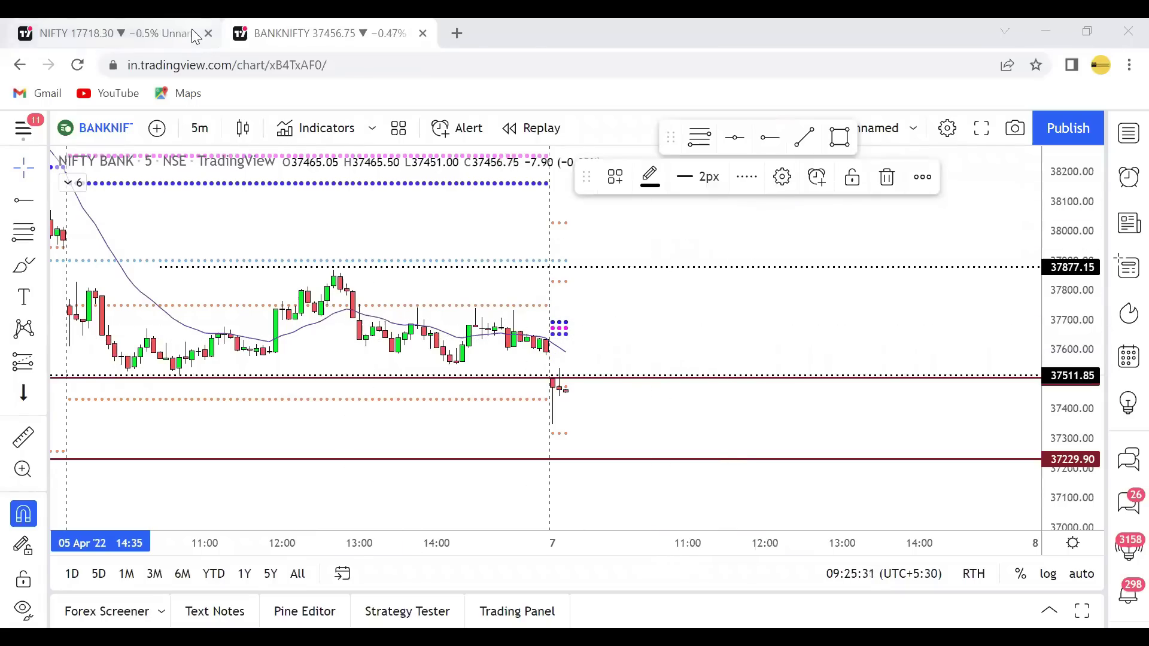
On NIFTY, circle the latest candle where it meets the 17706.60 line and erase the circle.
key("ctrl+shift+Tab")
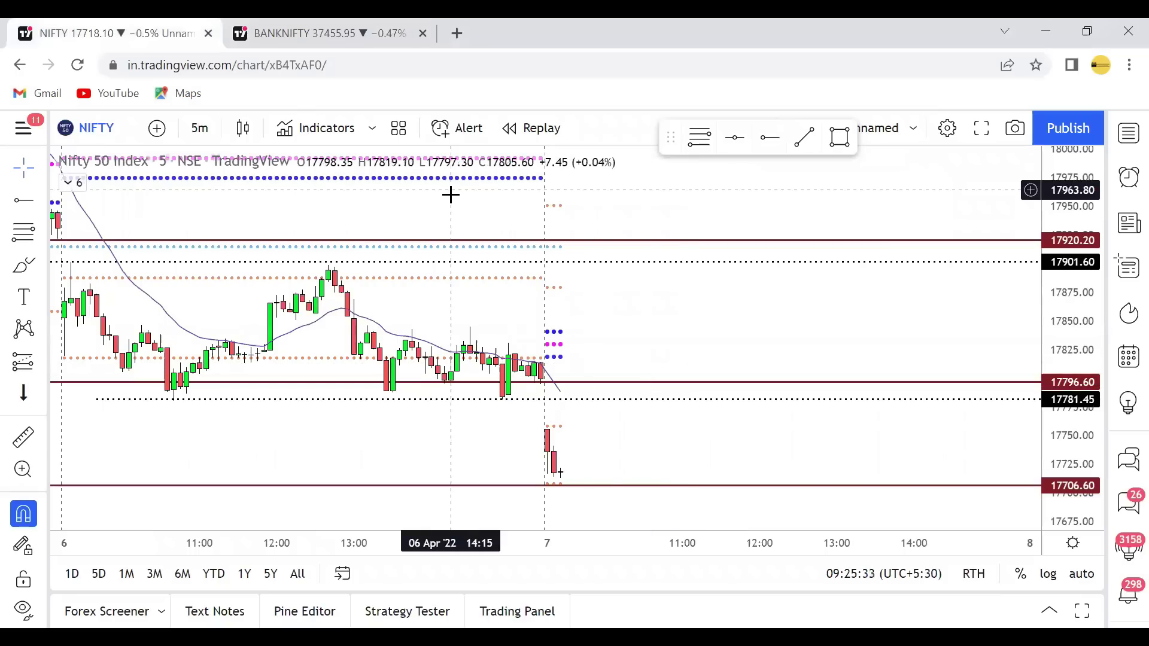
key("ctrl+alt+g")
left_click_drag(577, 465, 576, 468)
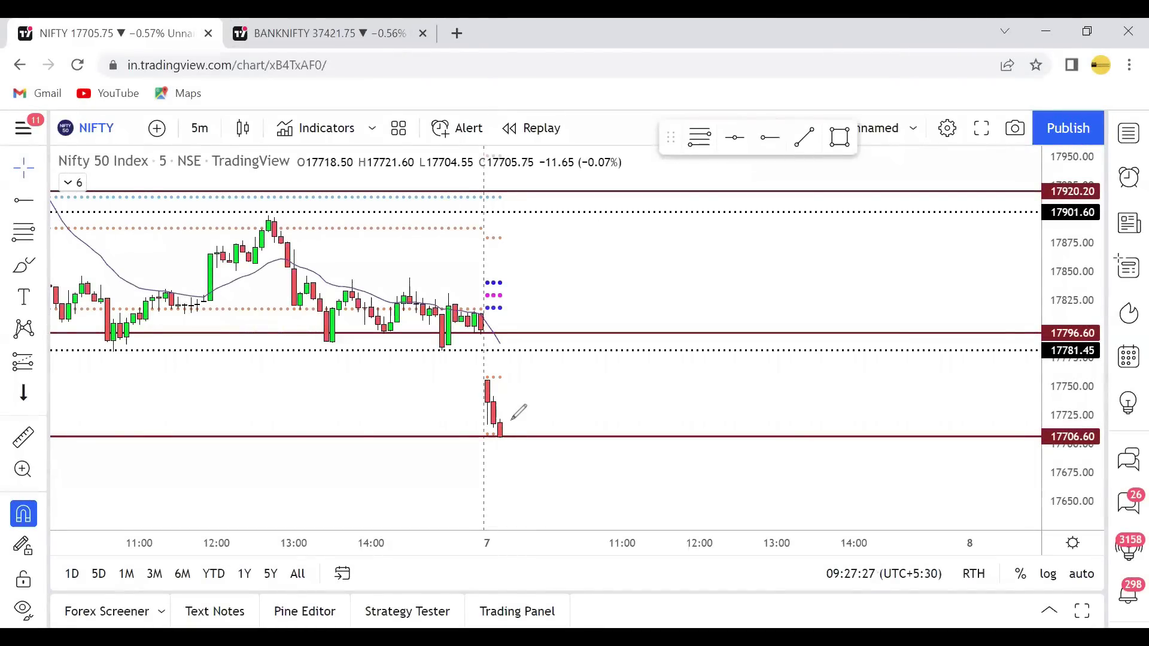
left_click_drag(513, 419, 510, 421)
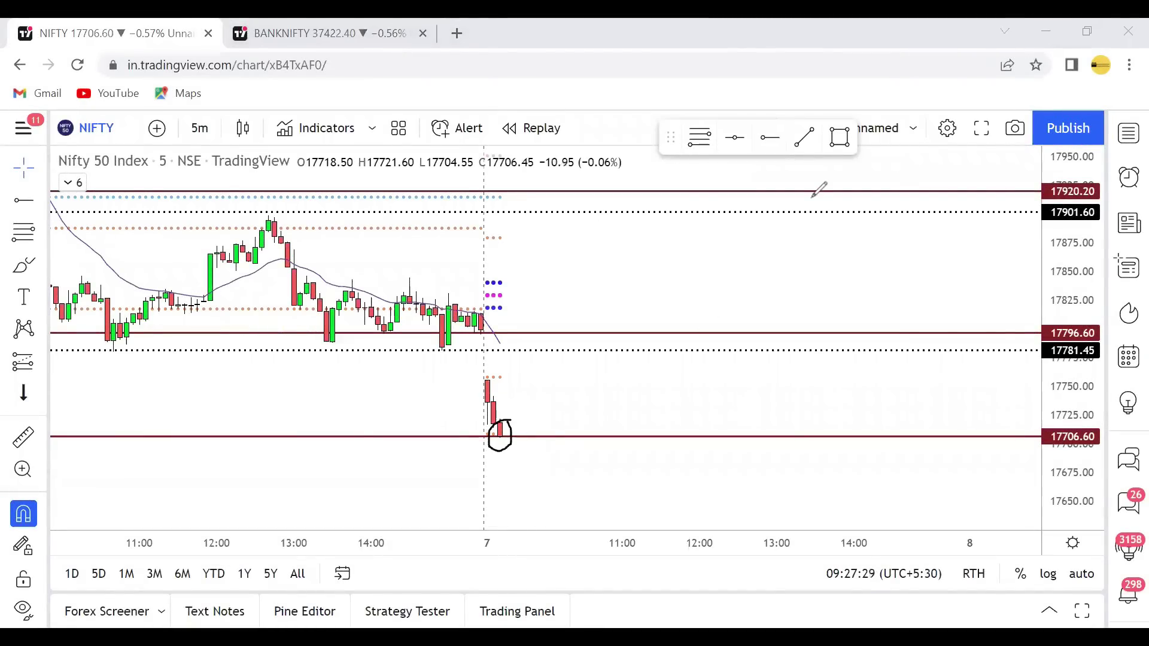
key("ctrl+z")
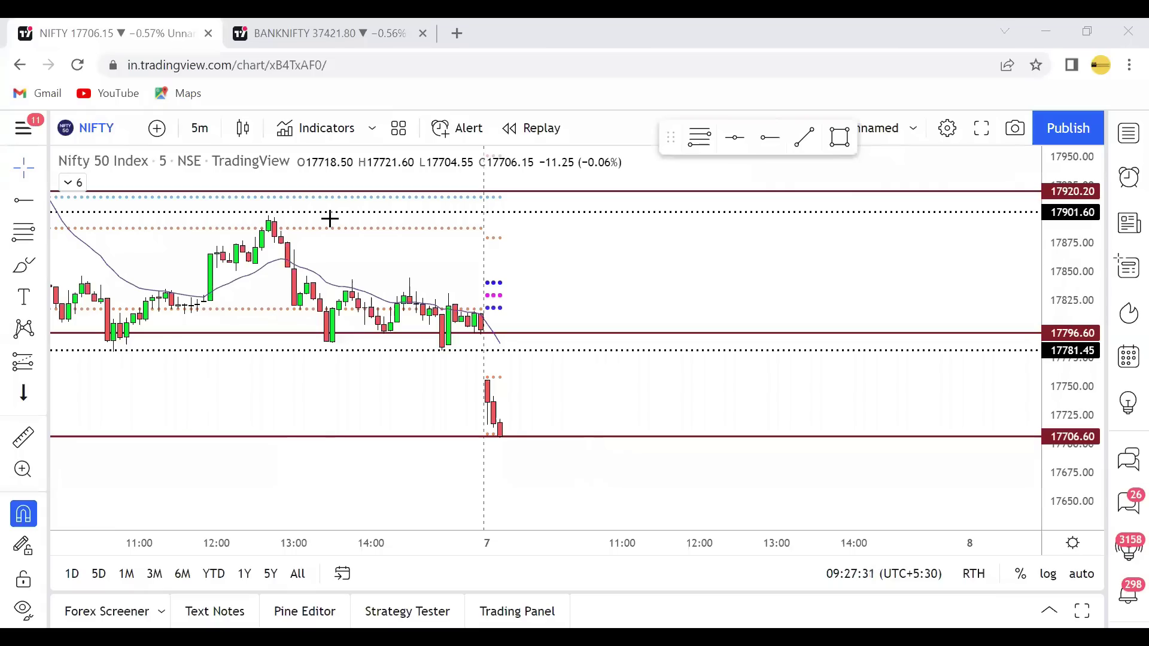
On the NIFTY daily chart, move the 17706.60 ray down to 17704.25, and return the chart to the 5-minute timeframe.
left_click(200, 128)
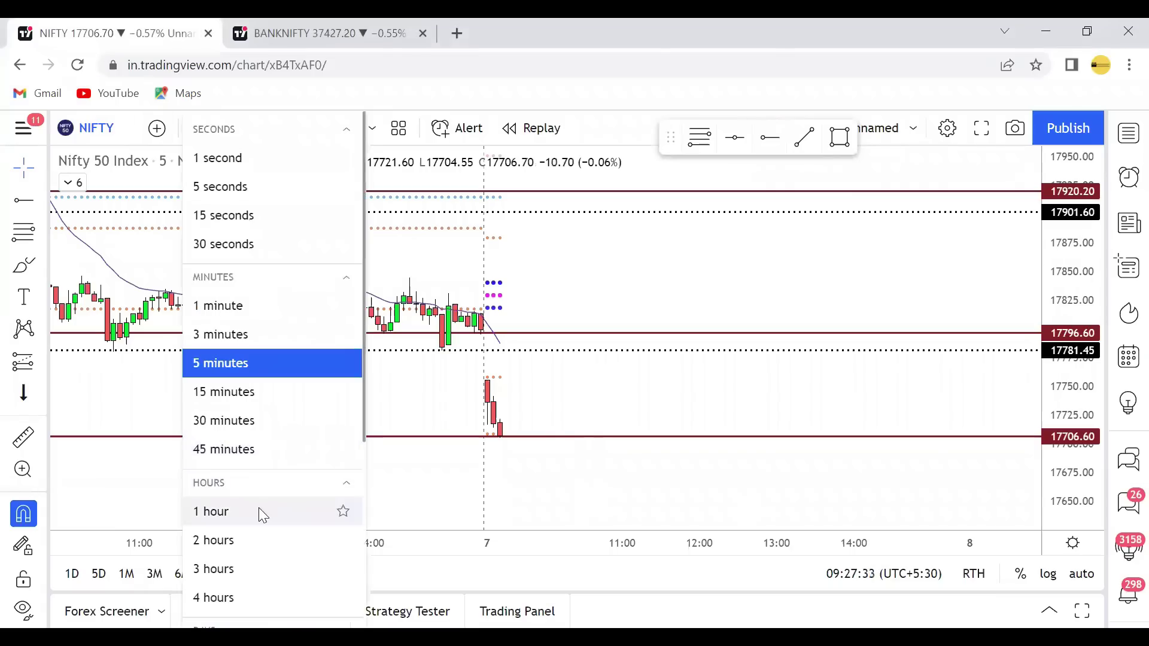
scroll(259, 508, "down", 2)
left_click(277, 475)
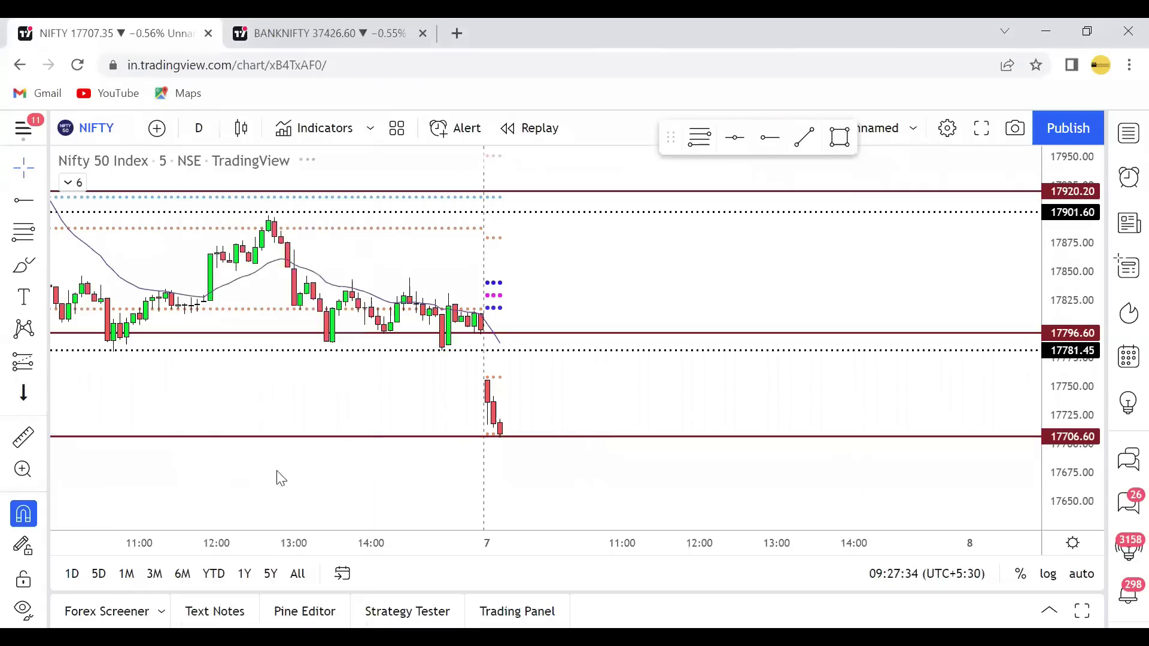
left_click(538, 437)
left_click_drag(539, 437, 539, 440)
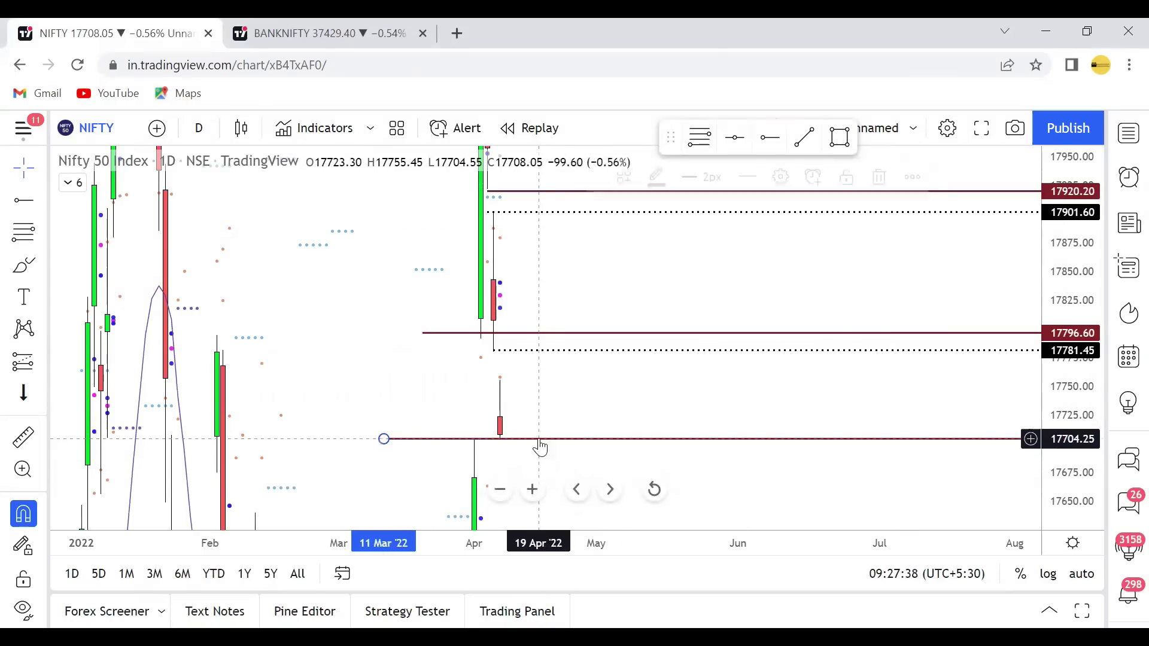
left_click_drag(655, 396, 627, 387)
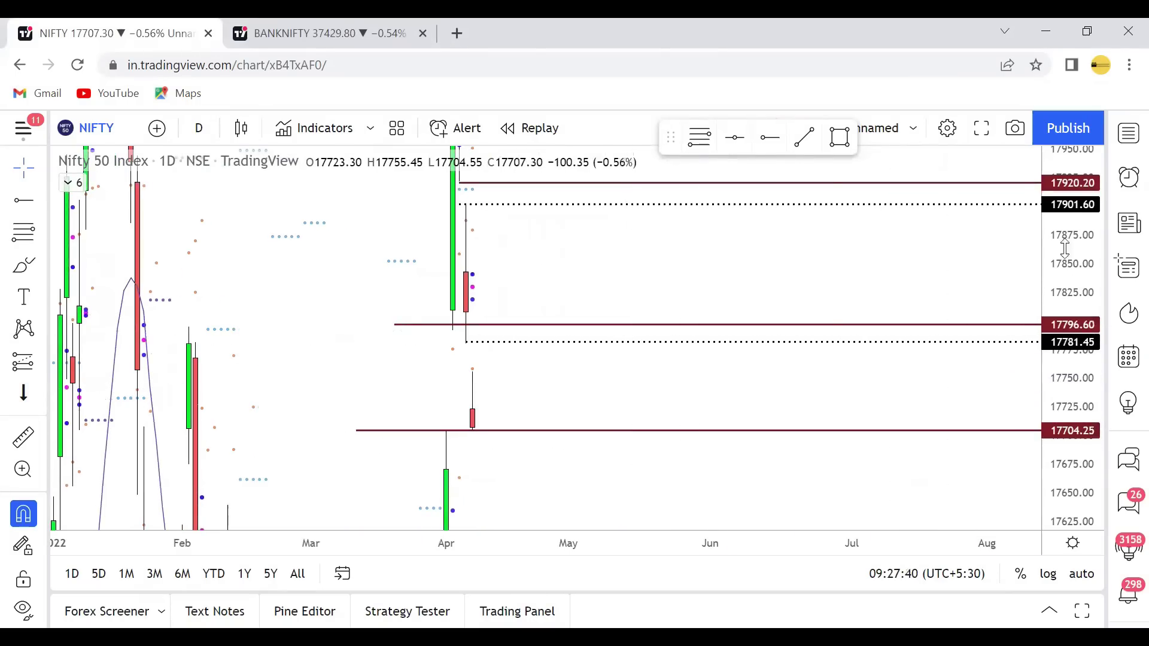
left_click_drag(1063, 246, 1062, 314)
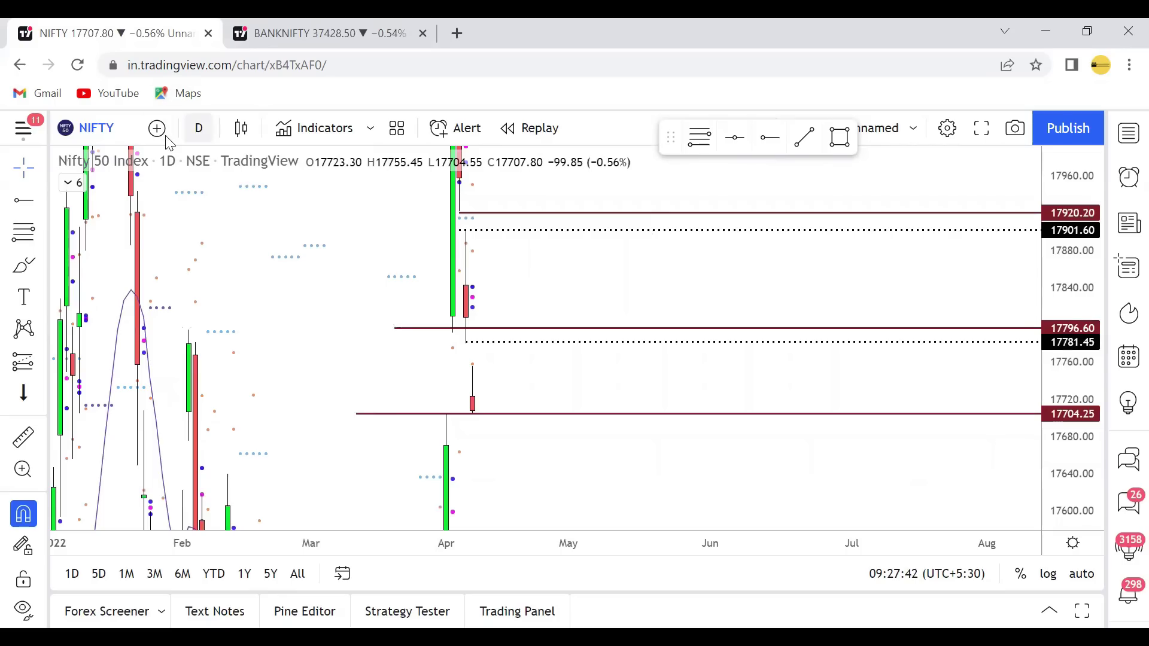
left_click(200, 128)
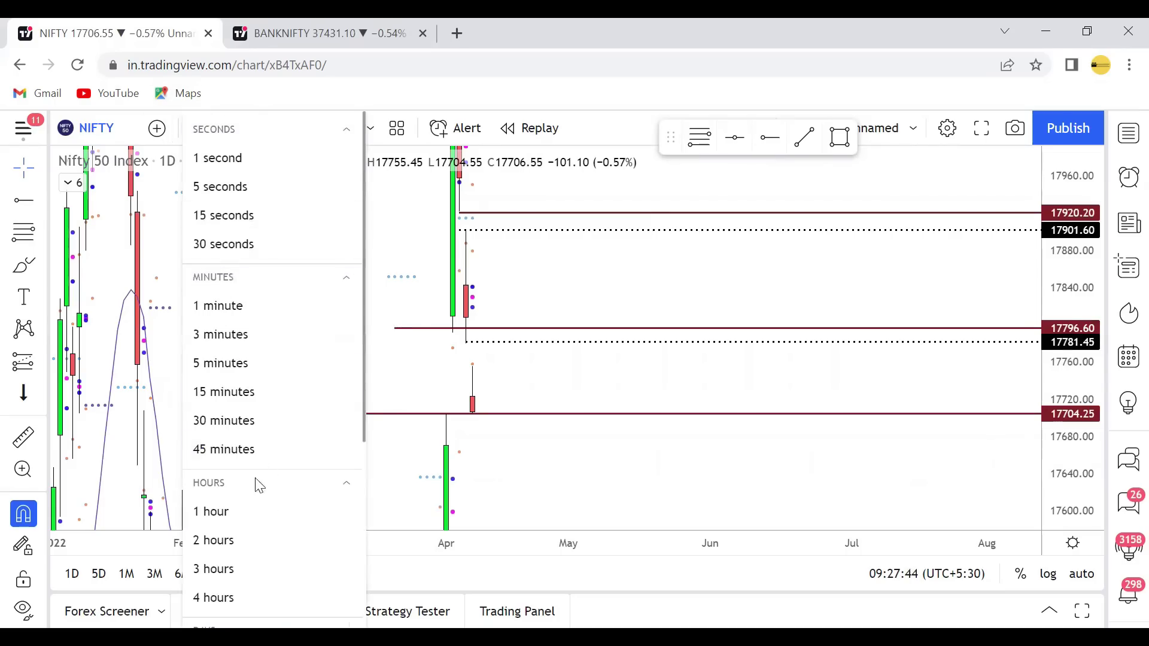
left_click(246, 363)
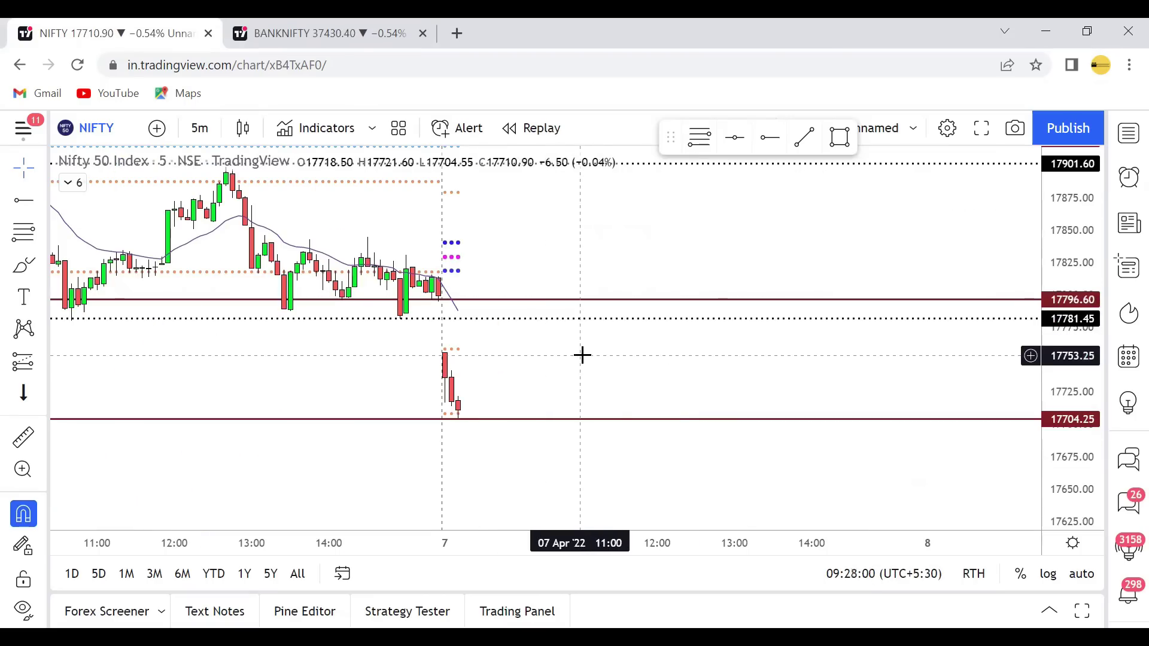
Check the BANKNIFTY chart, then circle the latest NIFTY candles where they meet the 17704.25 line and clear the circle.
left_click(328, 33)
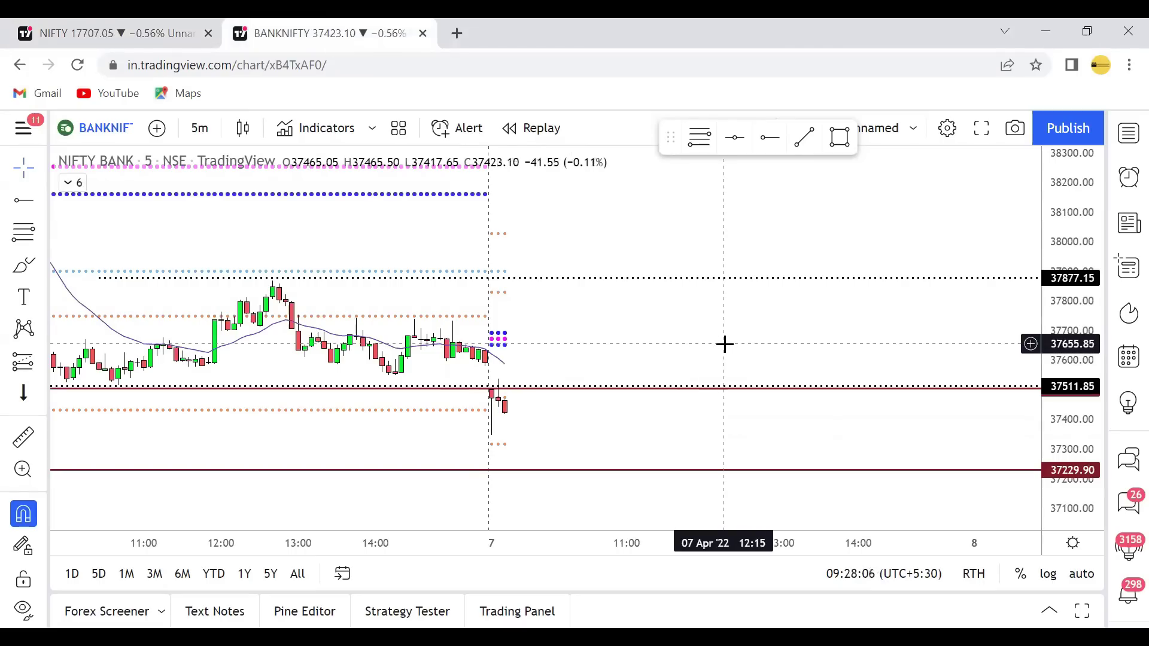
key("ctrl+Tab")
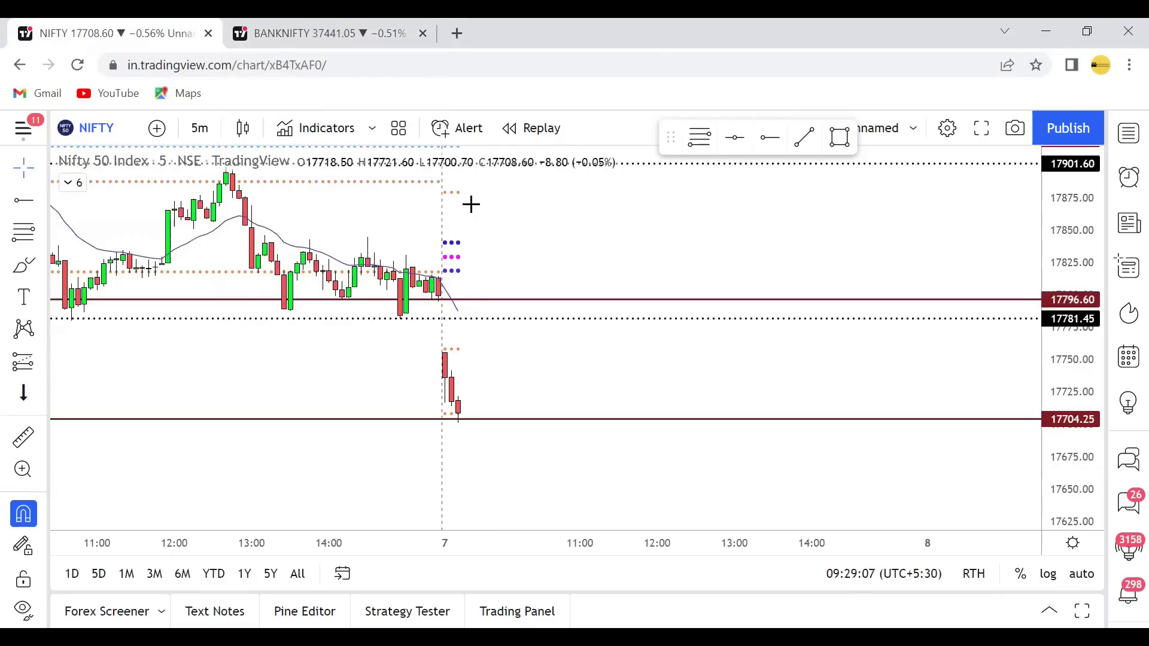
mouse_move(470, 394)
left_mouse_down()
mouse_move(454, 429)
mouse_move(468, 393)
left_mouse_up()
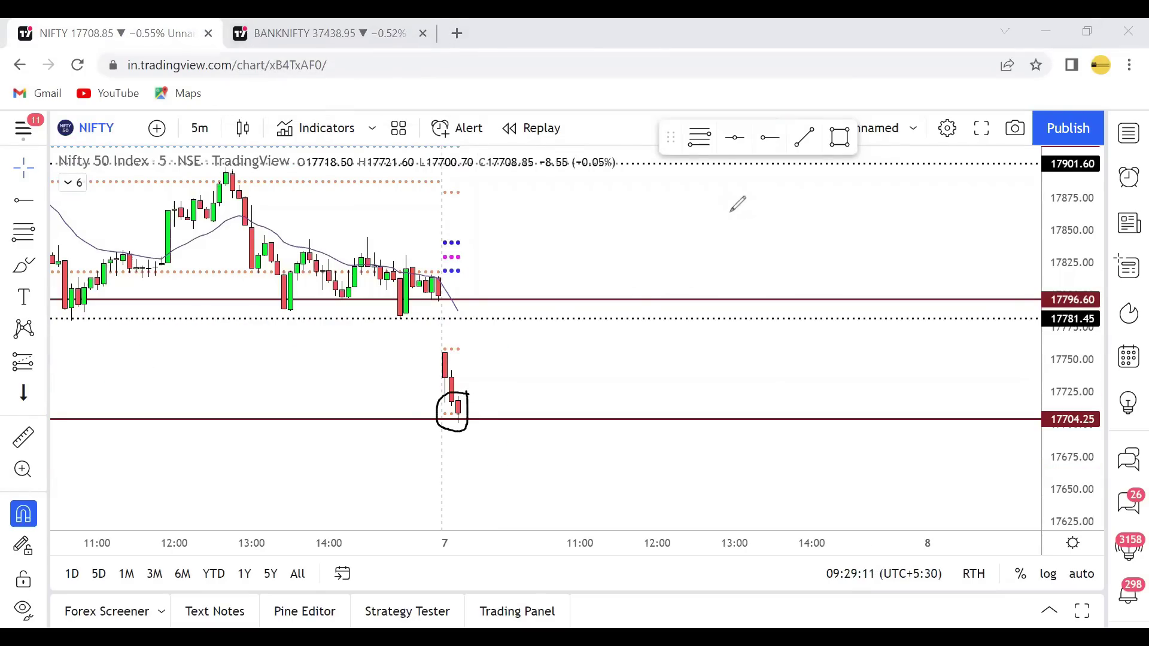
key("Escape")
Circle the latest candle near 37511.85 on BANKNIFTY and the latest candles at 17704.25 on NIFTY, clearing each circle.
key("ctrl+Tab")
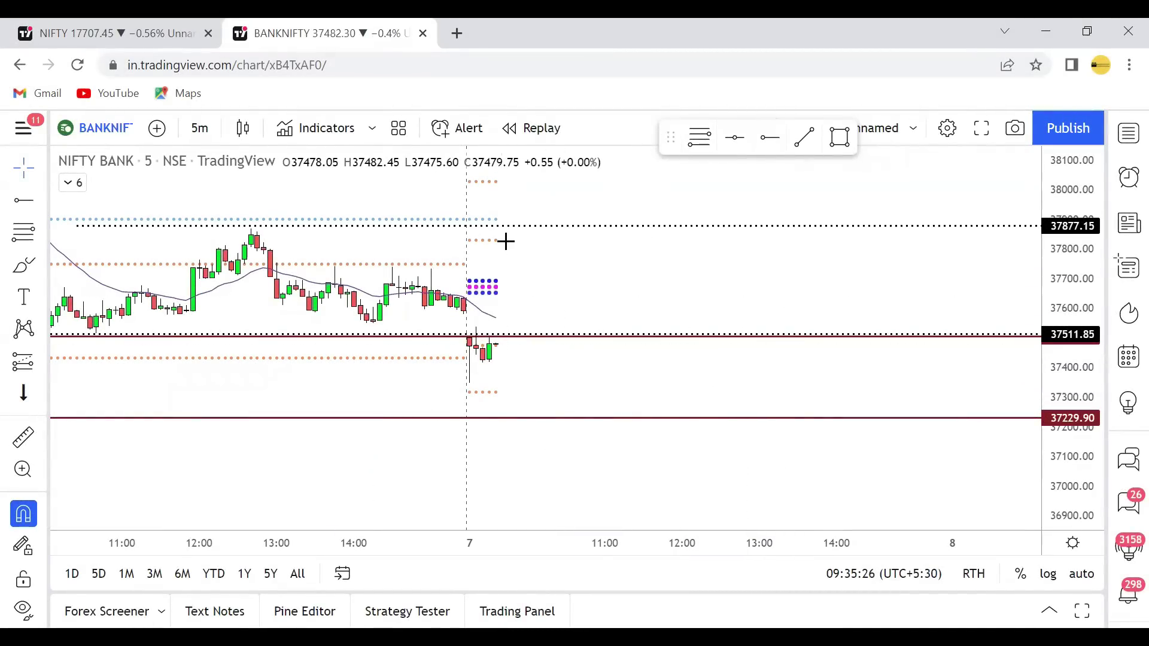
mouse_move(507, 345)
left_mouse_down()
mouse_move(489, 366)
mouse_move(503, 347)
left_mouse_up()
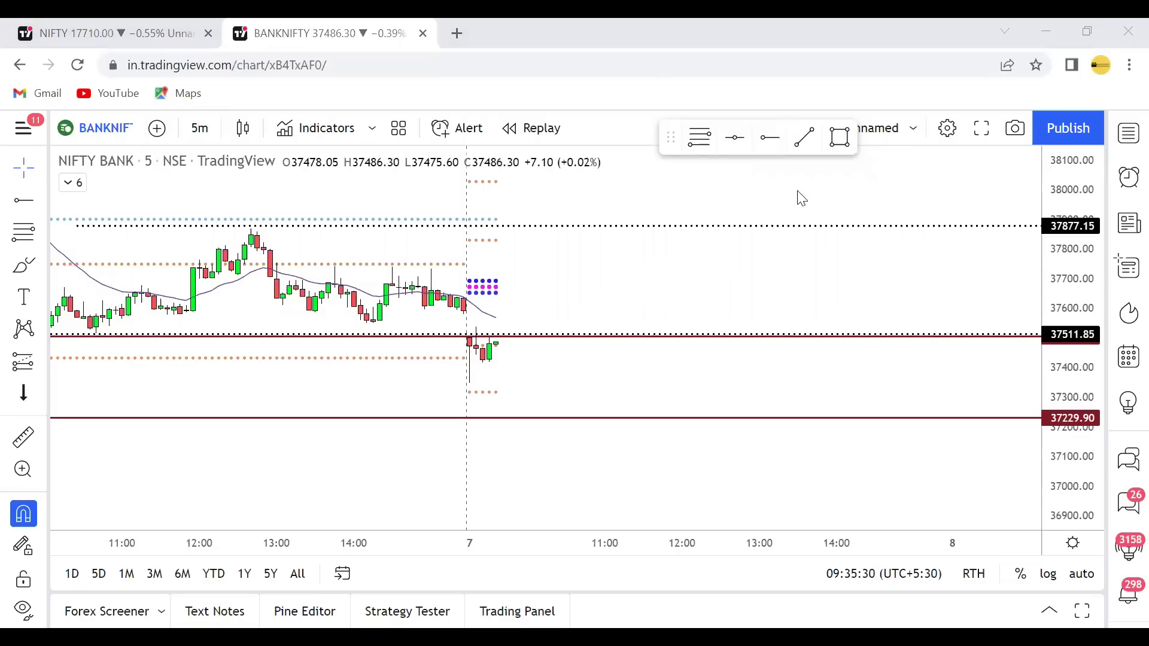
left_click(134, 27)
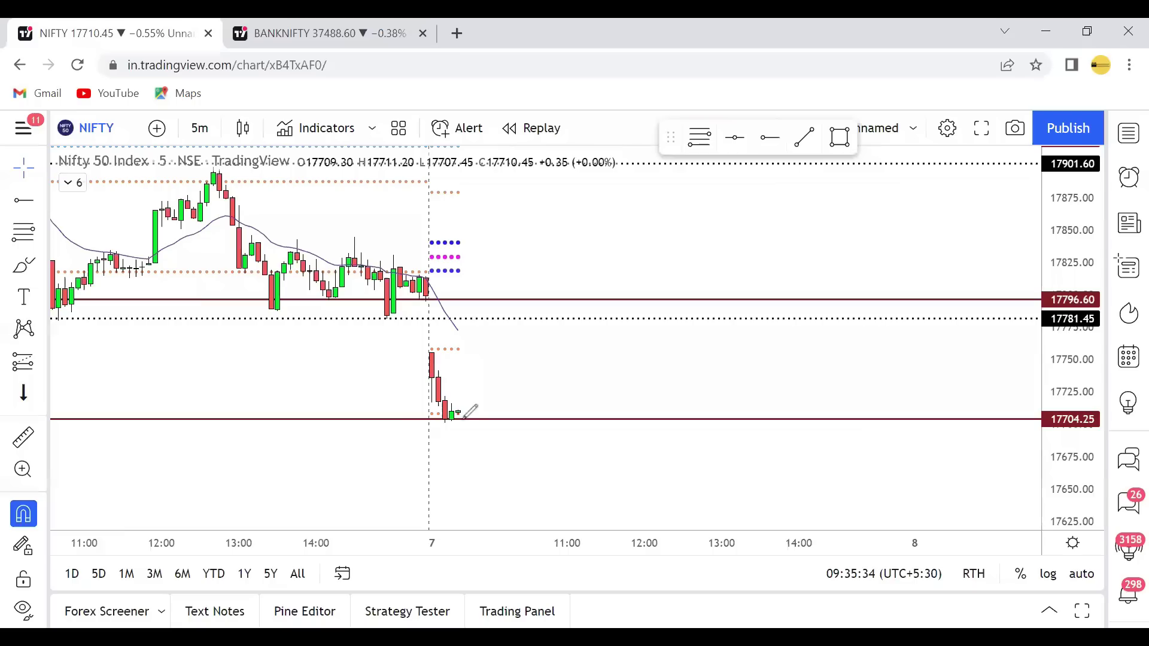
left_click_drag(456, 395, 443, 407)
key("Escape")
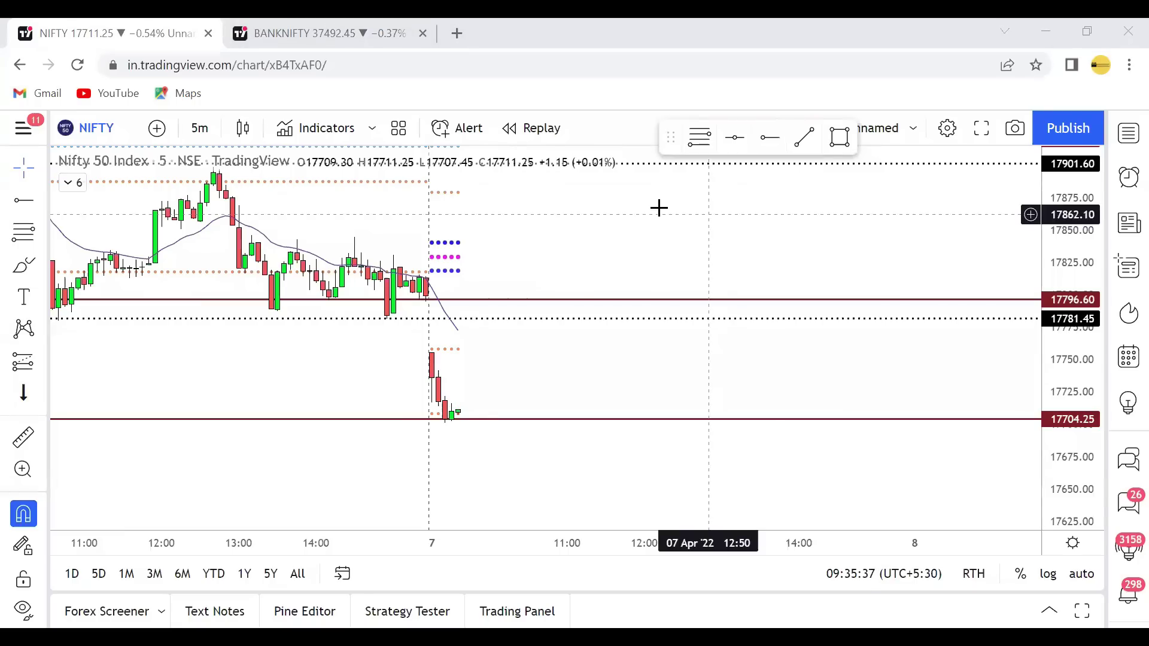
On BANKNIFTY, sketch an upward move from the latest candle above 37511.85 and undo the sketch.
key("ctrl+Tab")
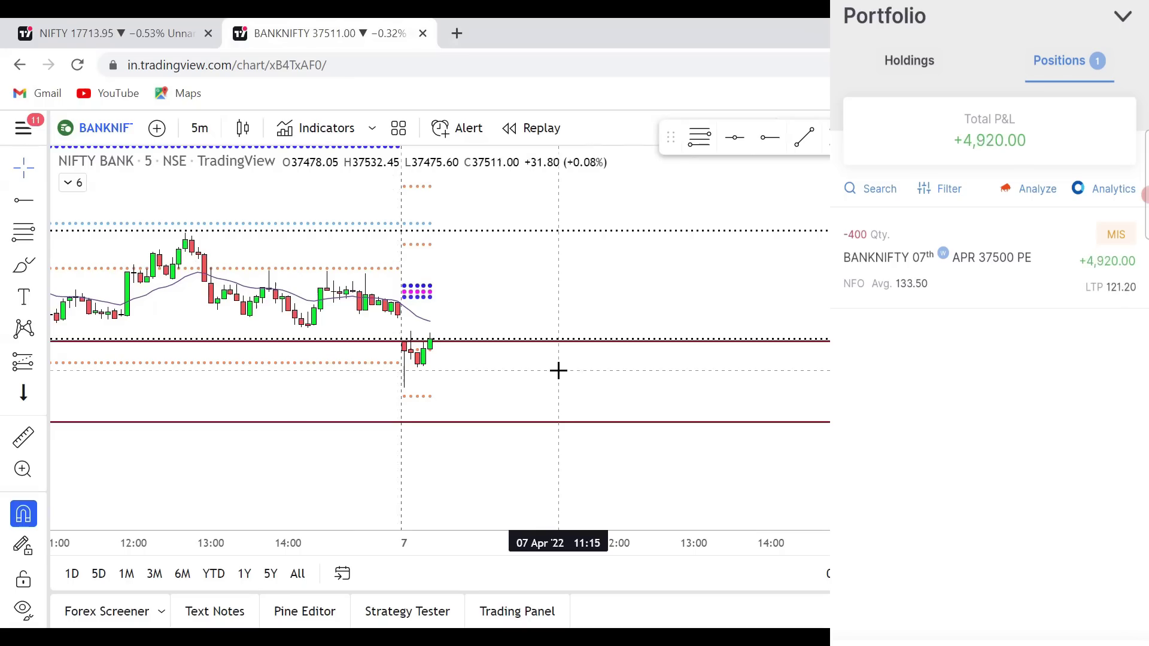
left_click(113, 33)
left_click(313, 25)
mouse_move(431, 335)
left_mouse_down()
mouse_move(474, 293)
mouse_move(476, 313)
mouse_move(475, 293)
left_mouse_up()
key("ctrl+z")
key("ctrl+z")
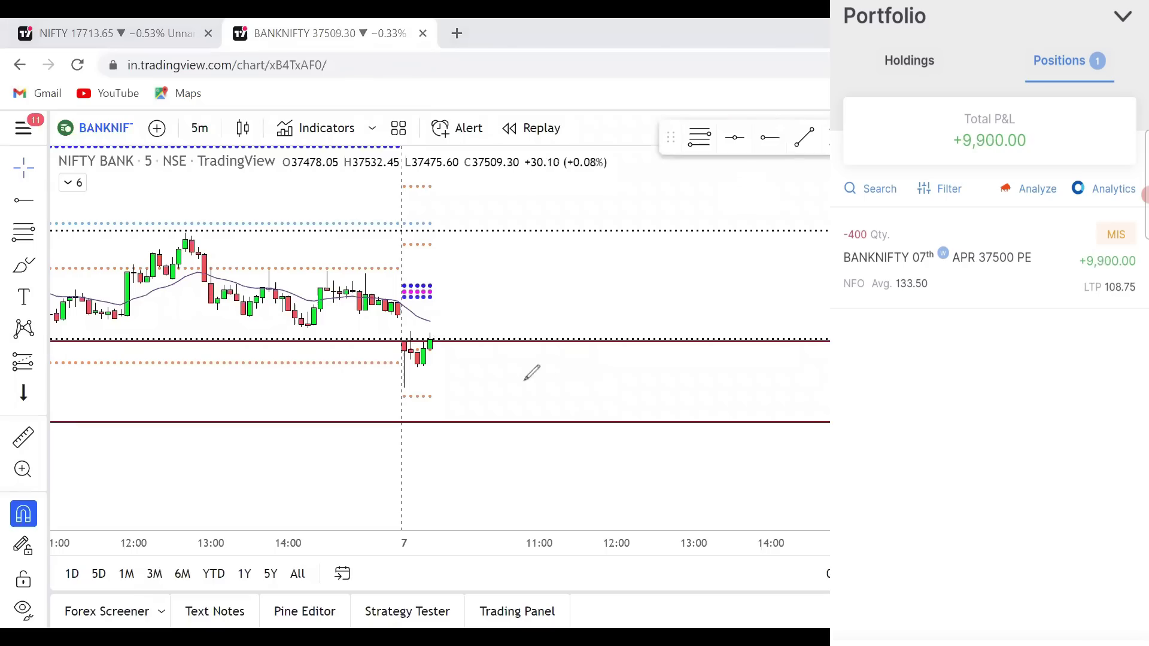
On NIFTY, circle the latest candles at the 17704.25 line, add an arrow pointing at them, and undo the marks.
key("ctrl+Tab")
mouse_move(451, 394)
left_mouse_down()
mouse_move(511, 413)
mouse_move(471, 400)
left_mouse_up()
left_click_drag(448, 413, 466, 425)
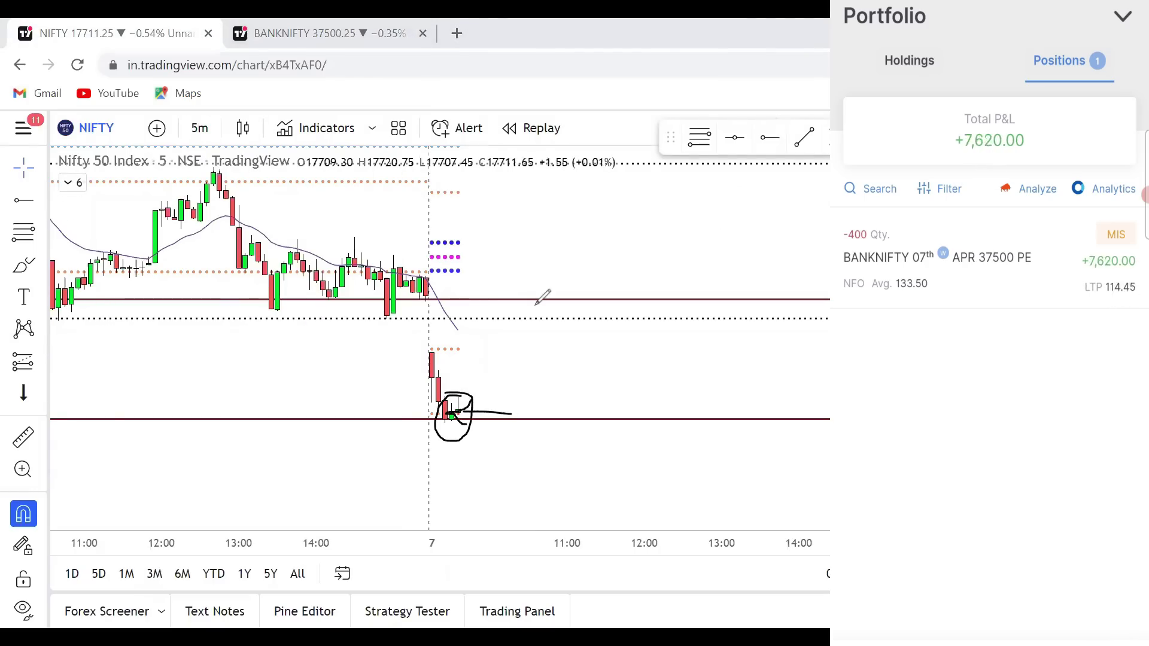
key("ctrl+z")
key("ctrl+z")
key("ctrl+z")
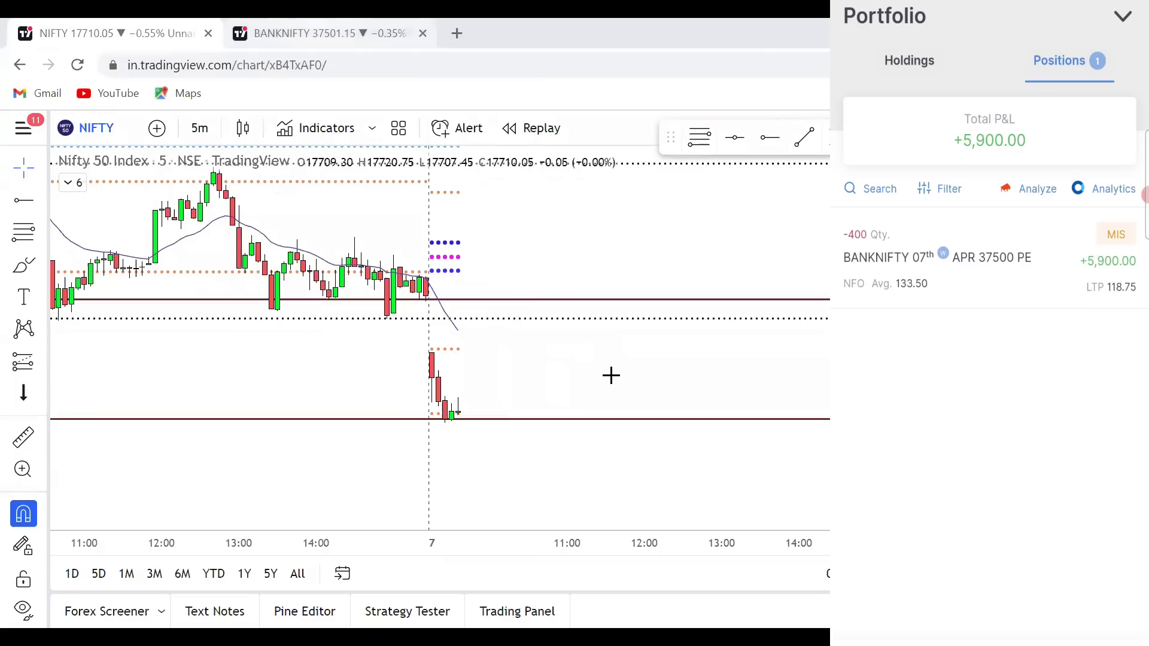
On BANKNIFTY, sketch rising and falling arrows from the latest candle, then replace them with a single rising arrow across 37511.85.
key("ctrl+Tab")
left_click_drag(753, 381, 600, 407)
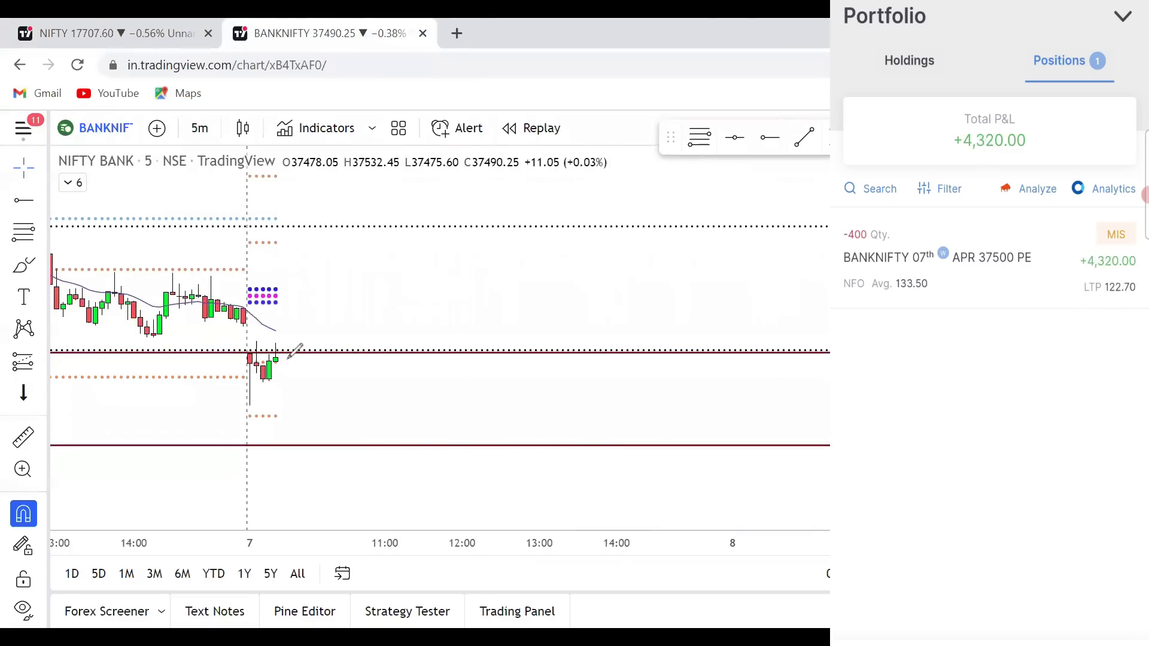
left_click_drag(277, 362, 314, 343)
mouse_move(294, 340)
left_mouse_down()
mouse_move(329, 435)
mouse_move(311, 432)
mouse_move(337, 424)
left_mouse_up()
mouse_move(297, 358)
left_mouse_down()
mouse_move(449, 261)
mouse_move(437, 295)
left_mouse_up()
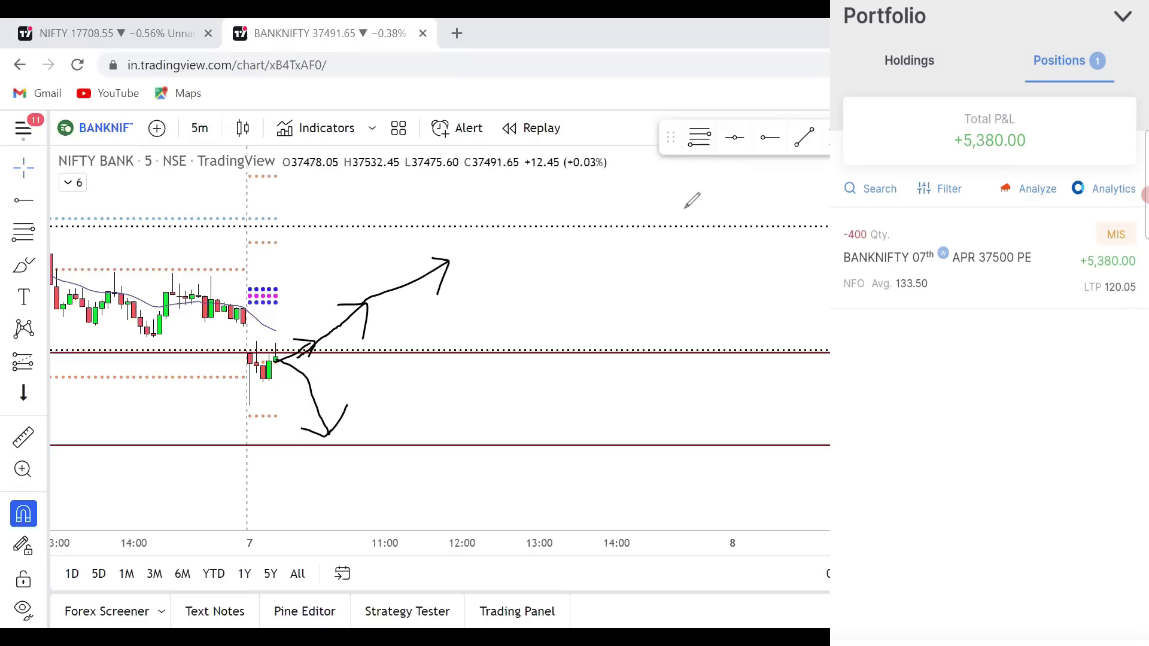
key("e")
mouse_move(280, 357)
left_mouse_down()
mouse_move(331, 313)
mouse_move(328, 335)
left_mouse_up()
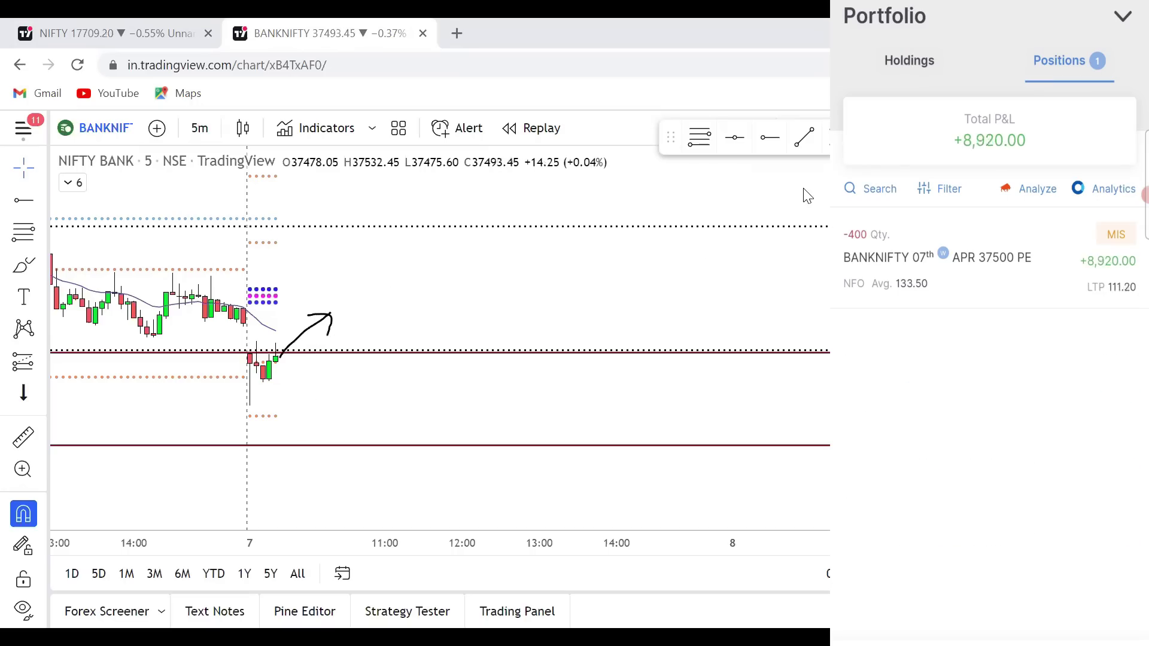
On NIFTY, circle the latest candle and clear it, then sketch two rising arrows from the 17704.25 line and clear them.
left_click(192, 25)
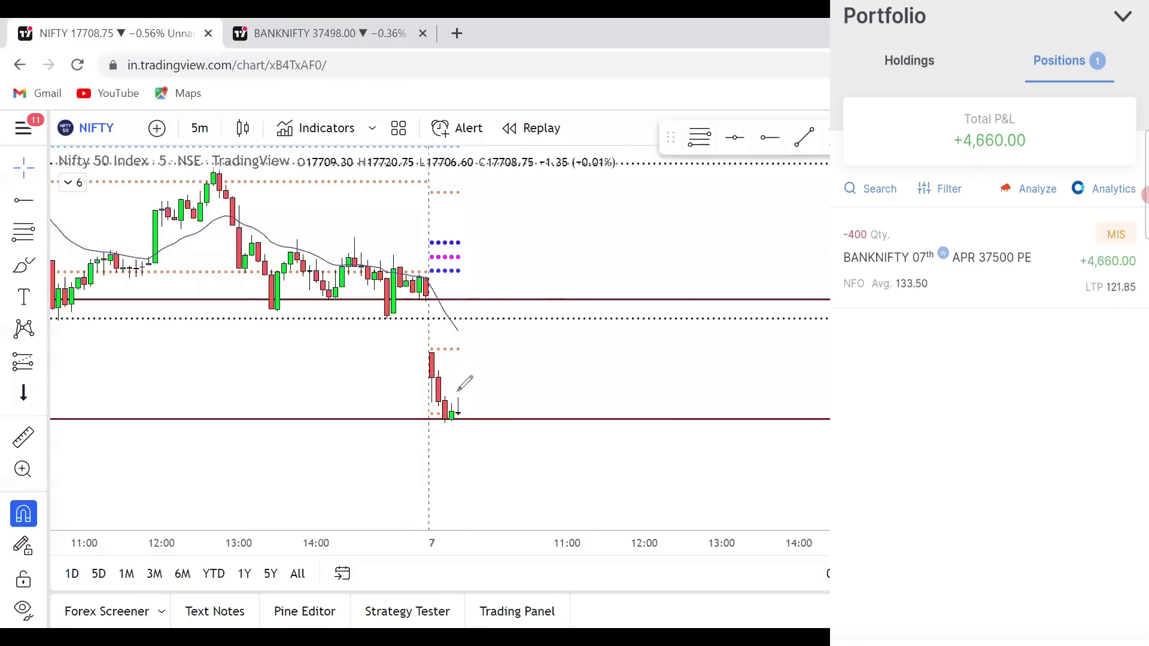
left_click_drag(456, 393, 464, 396)
key("e")
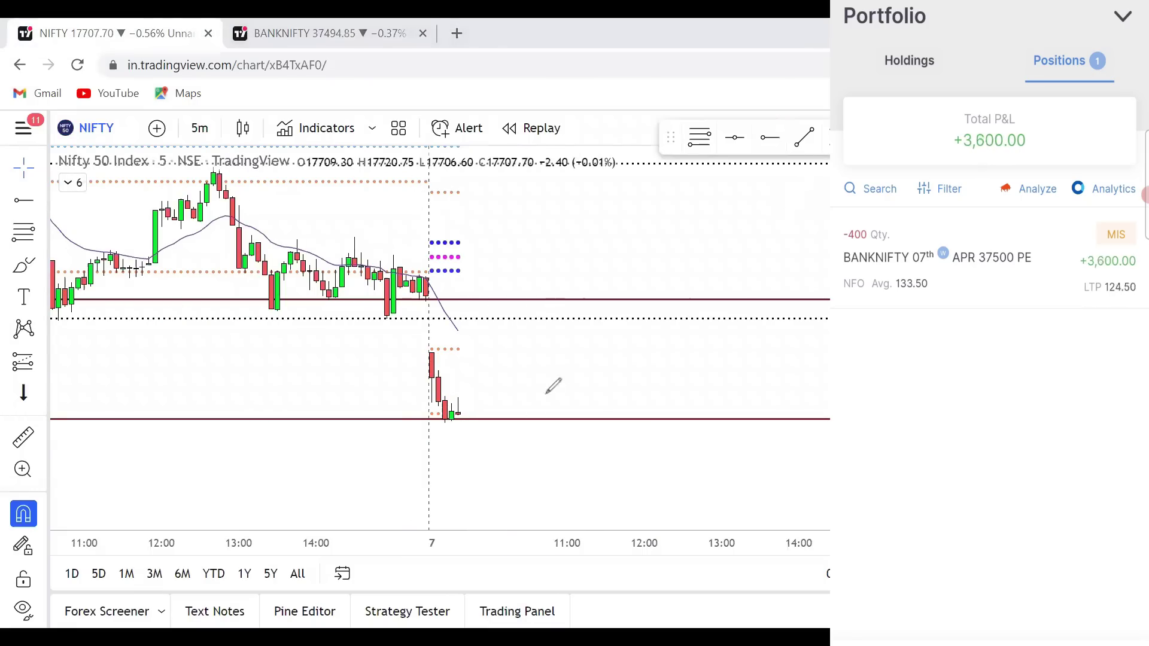
mouse_move(450, 413)
left_mouse_down()
mouse_move(475, 355)
mouse_move(468, 340)
mouse_move(459, 355)
mouse_move(489, 359)
left_mouse_up()
mouse_move(458, 410)
left_mouse_down()
mouse_move(489, 339)
mouse_move(492, 370)
left_mouse_up()
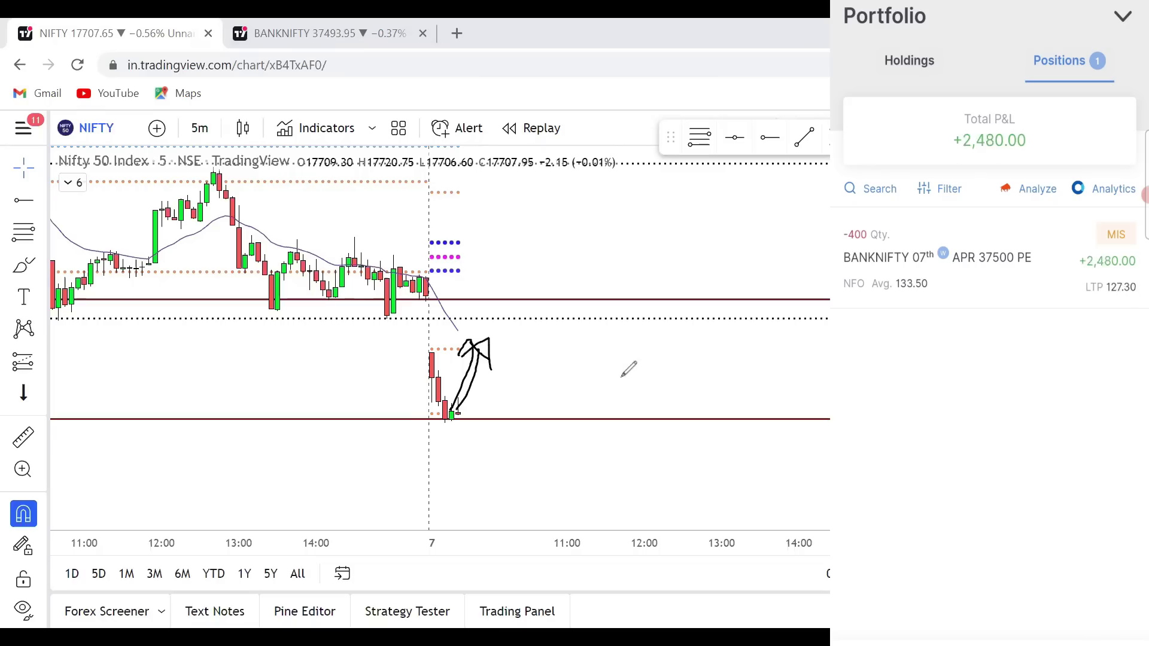
key("Escape")
On BANKNIFTY, sketch a rising arrow from the top of the latest candle above 37511.85 and clear it.
key("ctrl+Tab")
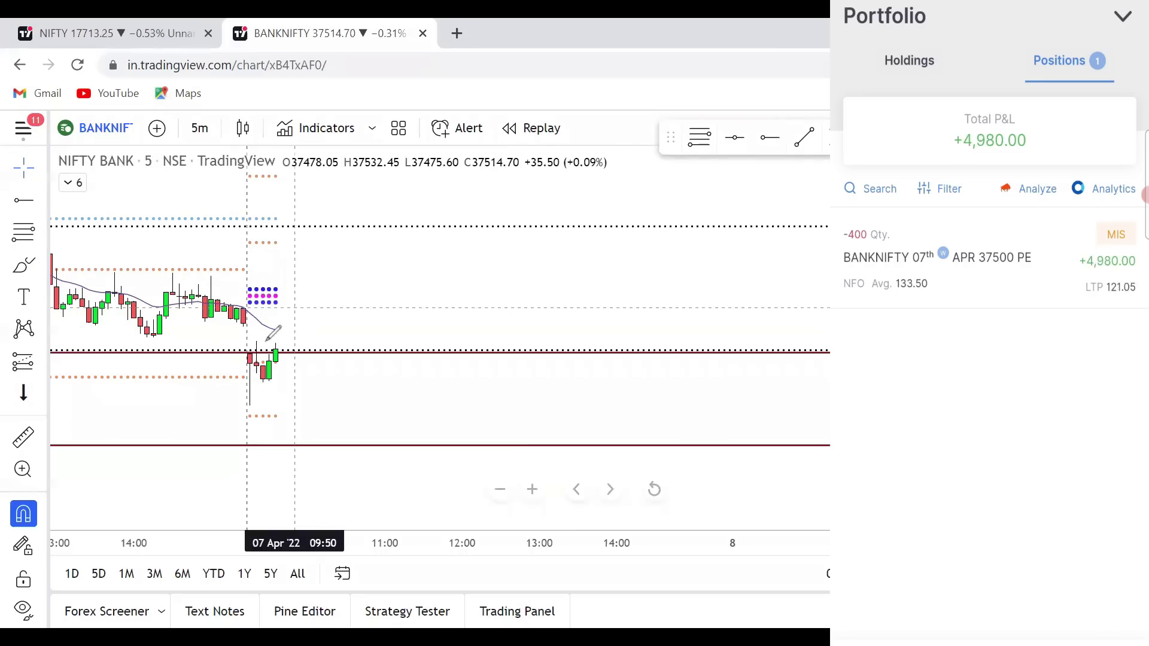
mouse_move(276, 344)
left_mouse_down()
mouse_move(348, 300)
mouse_move(348, 320)
left_mouse_up()
key("Escape")
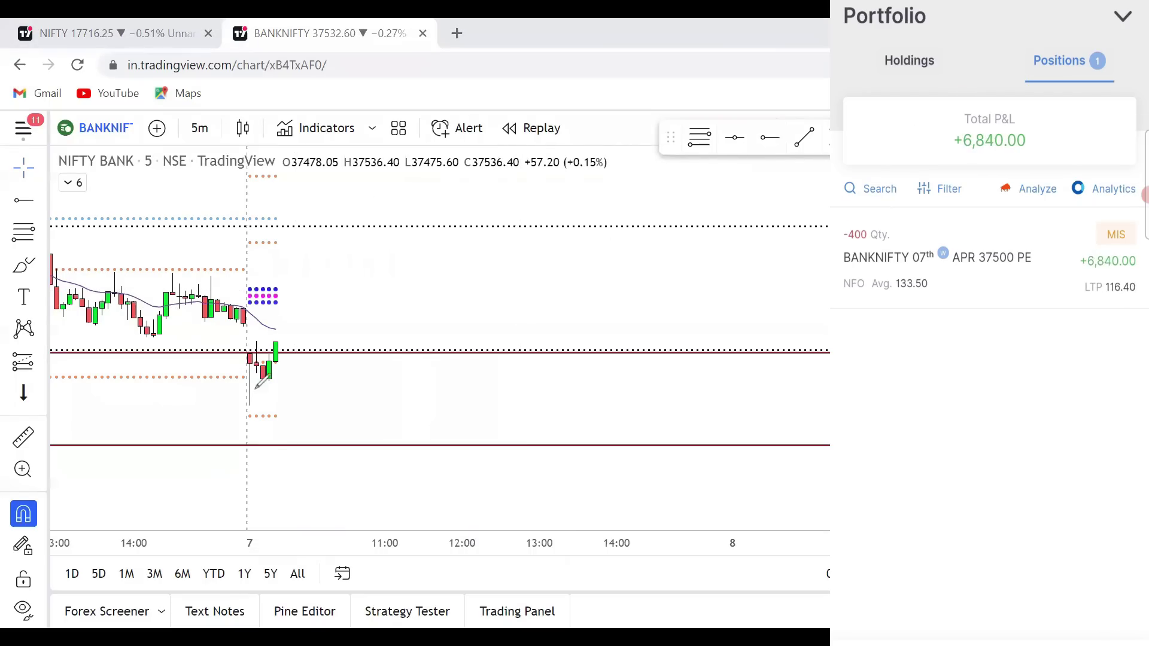
Mark the low of the third 7 April BANKNIFTY candle with a small circle and a horizontal line, and undo both.
mouse_move(255, 387)
left_mouse_down()
mouse_move(329, 388)
mouse_move(267, 377)
left_mouse_up()
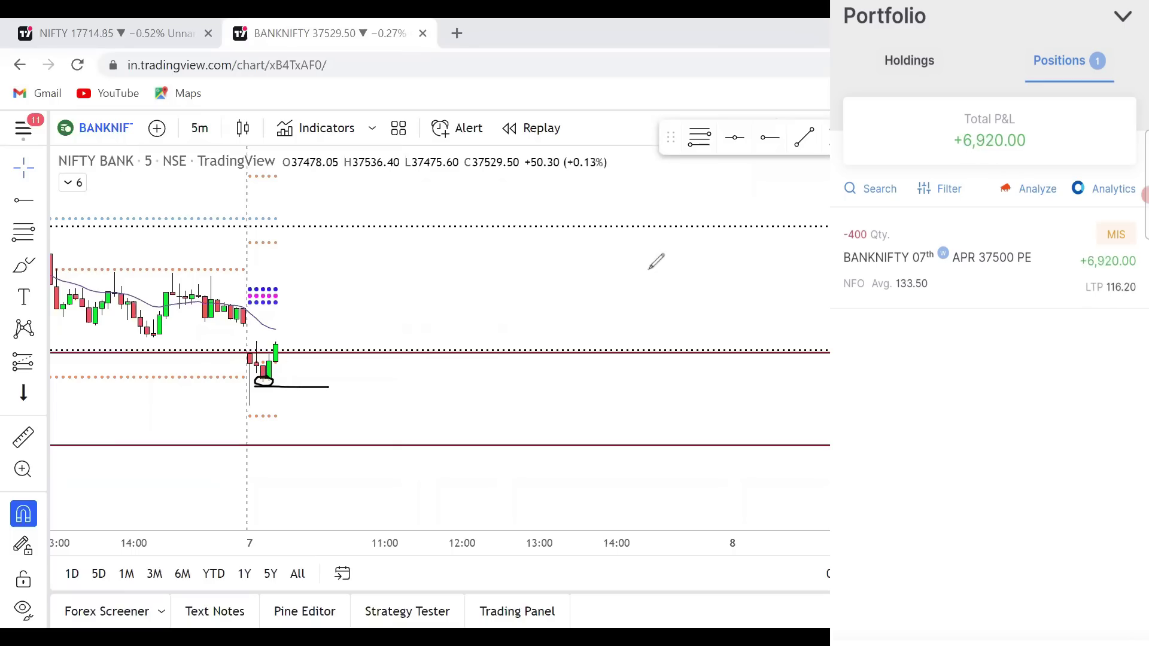
key("ctrl+z")
key("ctrl+z")
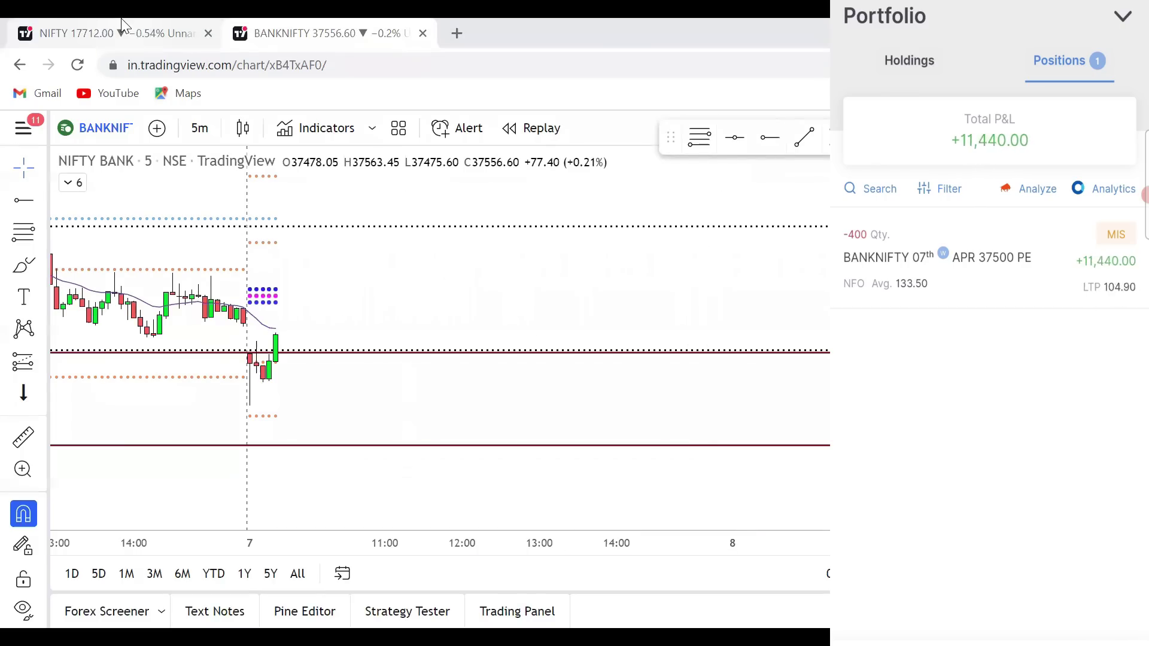
Check the NIFTY chart, then circle the latest BANKNIFTY candle at the 37511.85 level and clear the circle.
key("ctrl+Tab")
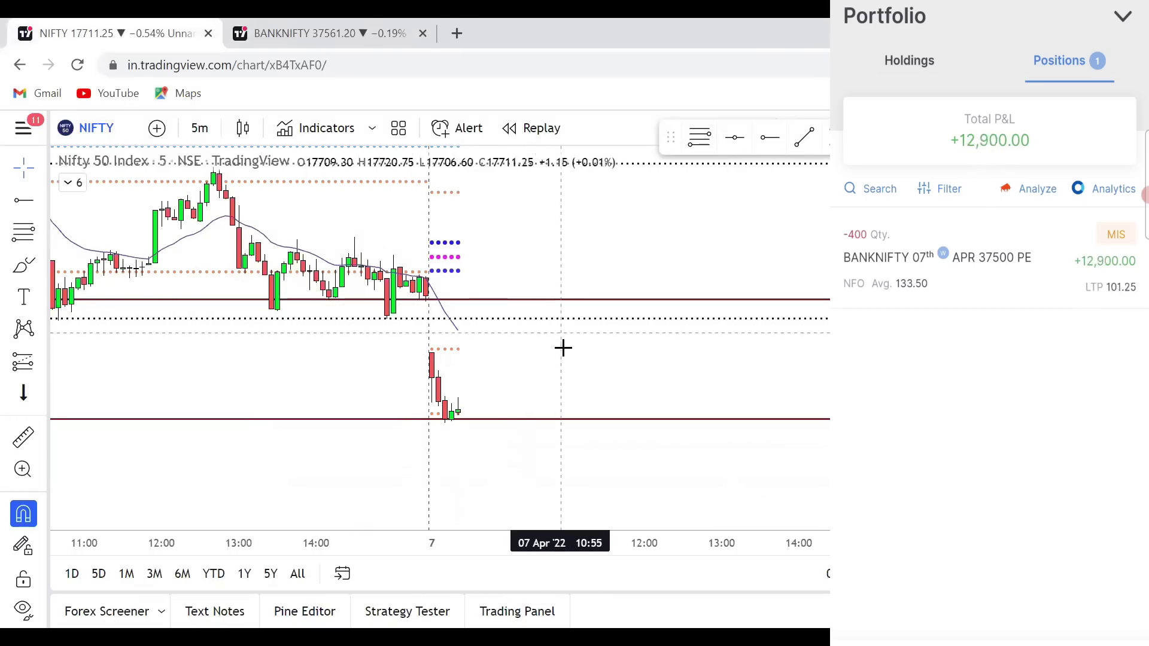
left_click(330, 29)
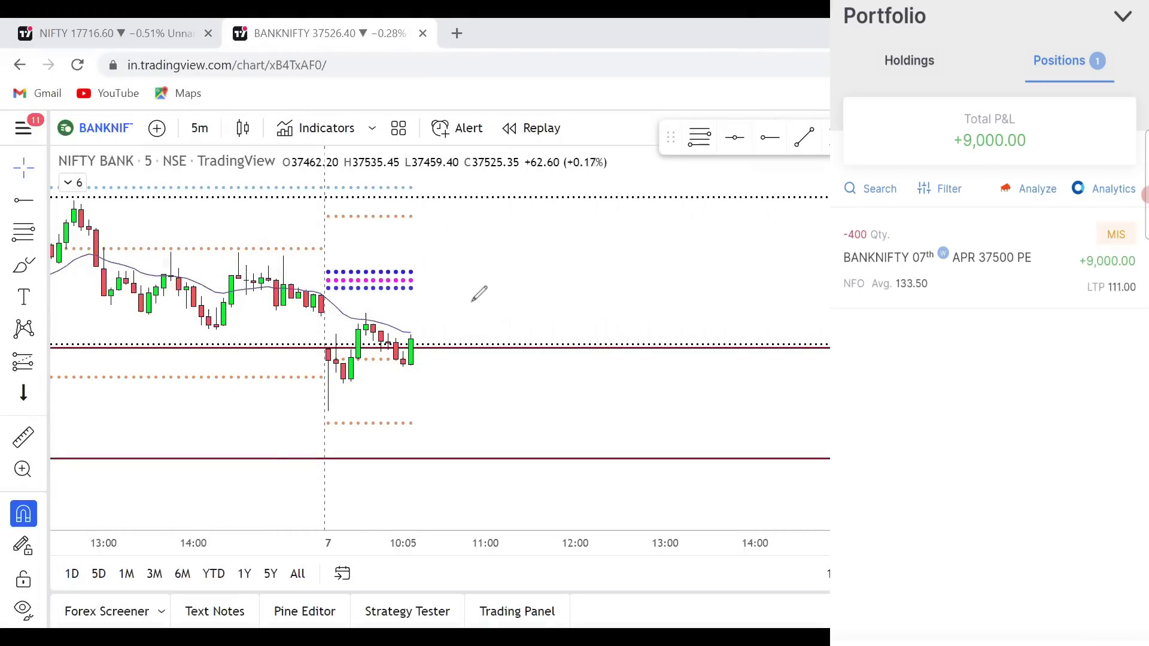
mouse_move(414, 354)
left_mouse_down()
mouse_move(397, 354)
mouse_move(410, 370)
mouse_move(421, 361)
mouse_move(409, 356)
left_mouse_up()
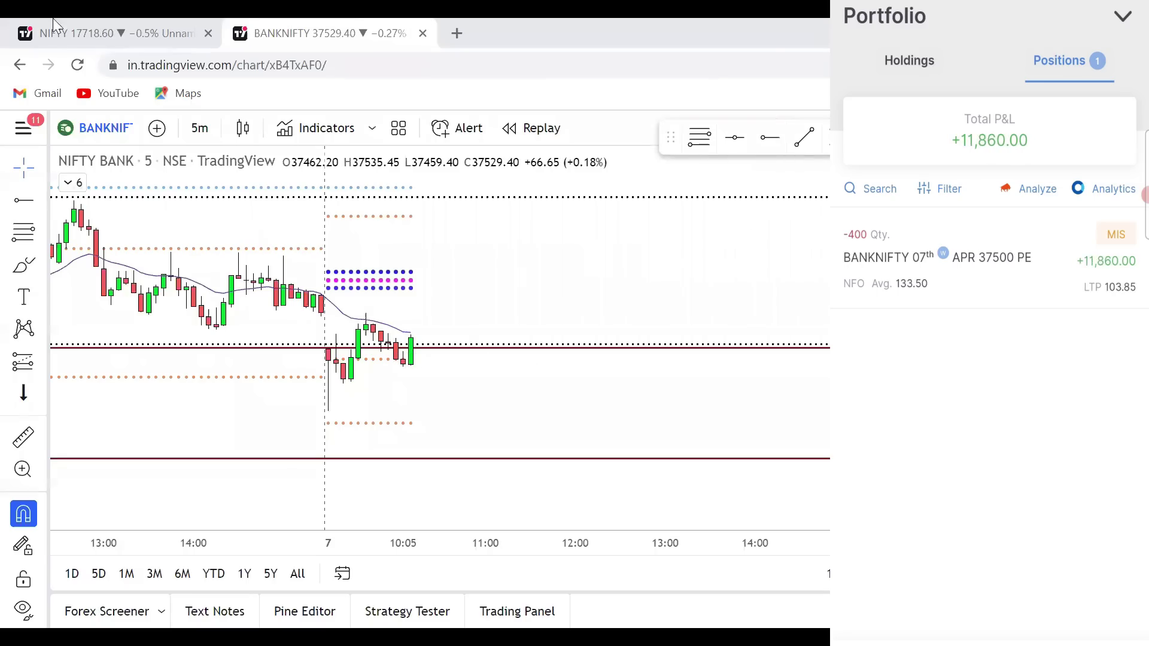
On NIFTY, mark both touches of 17704.25 with circles and upward arrows, replace them with one ellipse around both touches, and clear it.
left_click(103, 25)
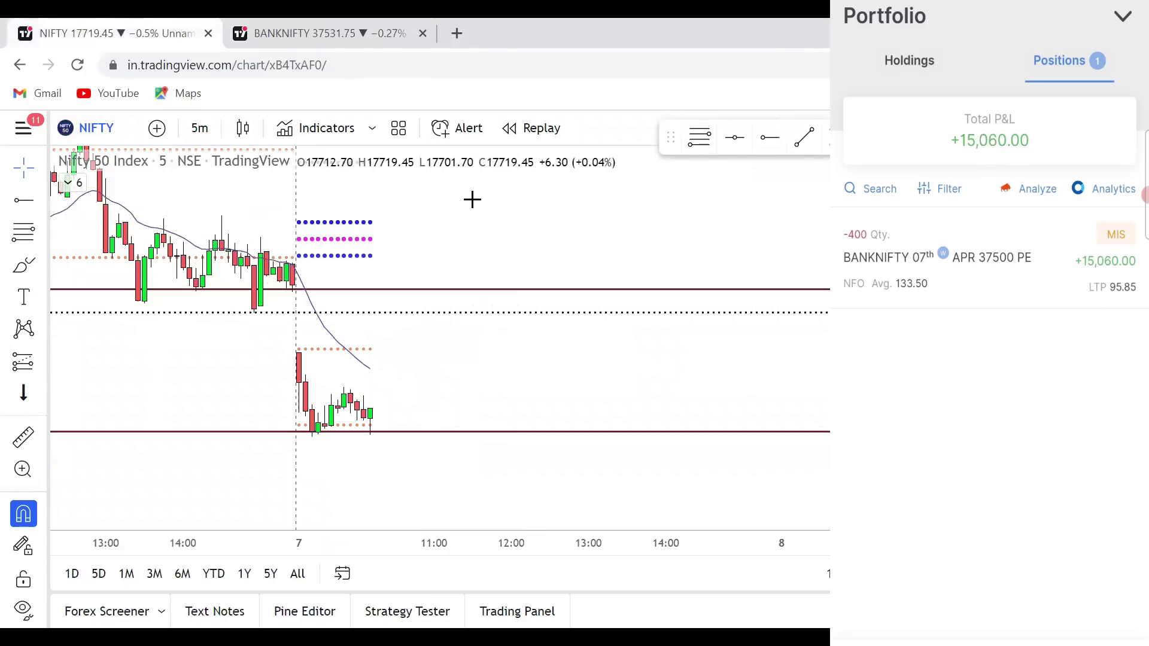
mouse_move(328, 416)
left_mouse_down()
mouse_move(389, 413)
mouse_move(378, 411)
mouse_move(446, 453)
left_mouse_up()
mouse_move(234, 432)
left_mouse_down()
mouse_move(234, 463)
mouse_move(248, 435)
mouse_move(257, 450)
left_mouse_up()
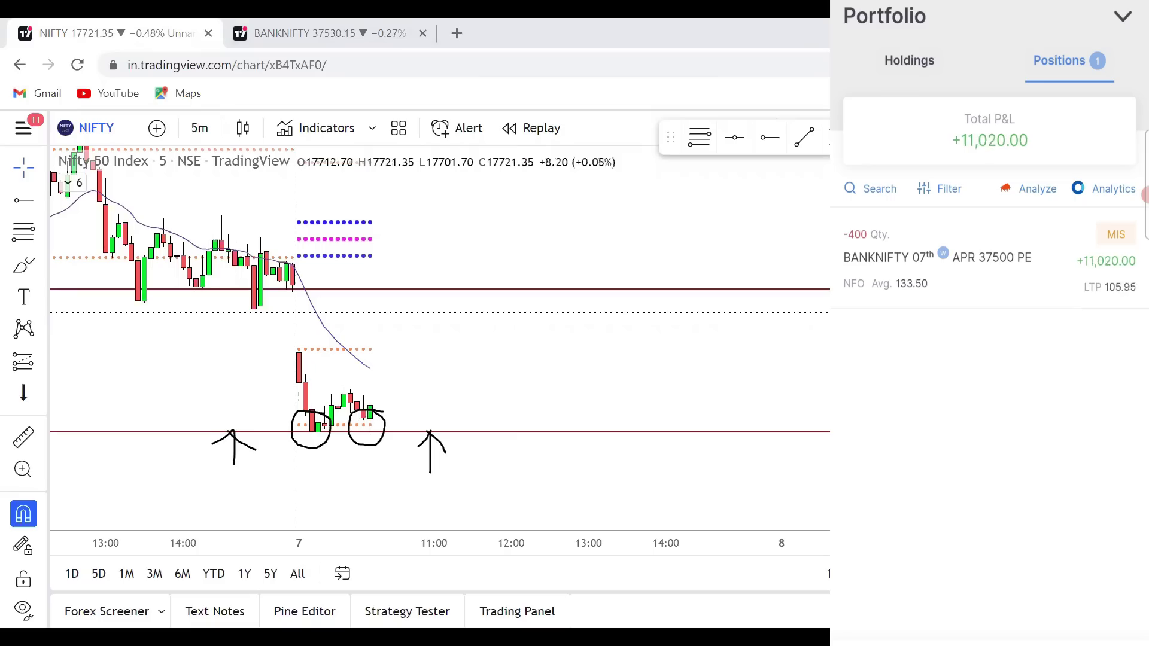
key("e")
mouse_move(389, 416)
left_mouse_down()
mouse_move(326, 413)
mouse_move(309, 437)
mouse_move(377, 434)
mouse_move(359, 413)
left_mouse_up()
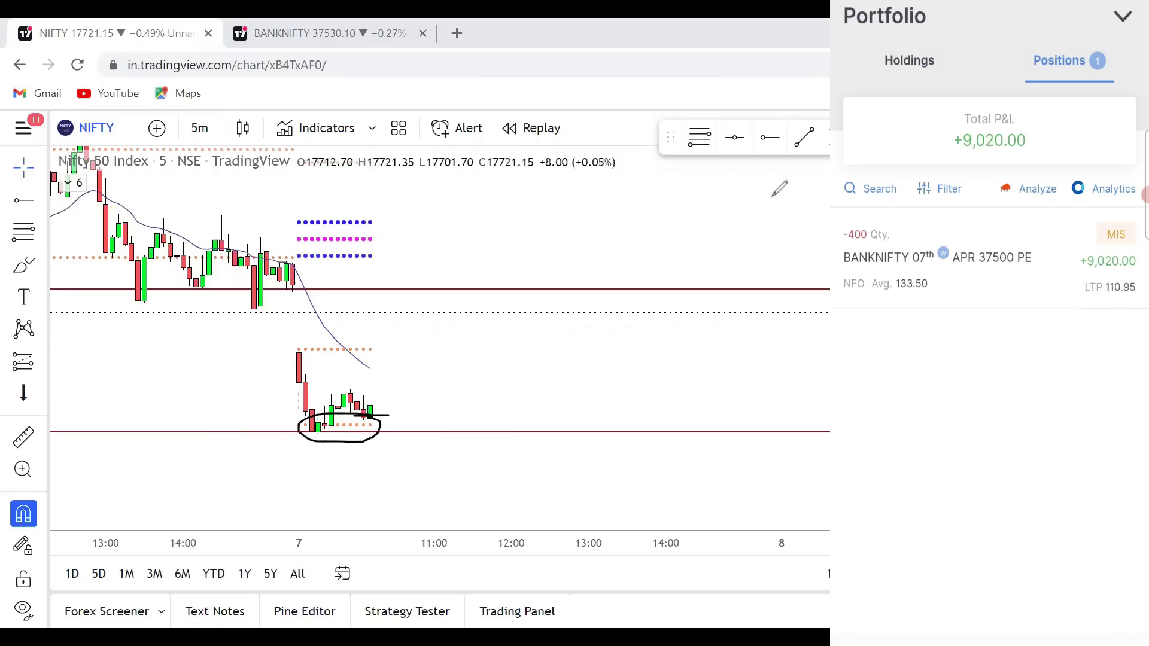
key("Escape")
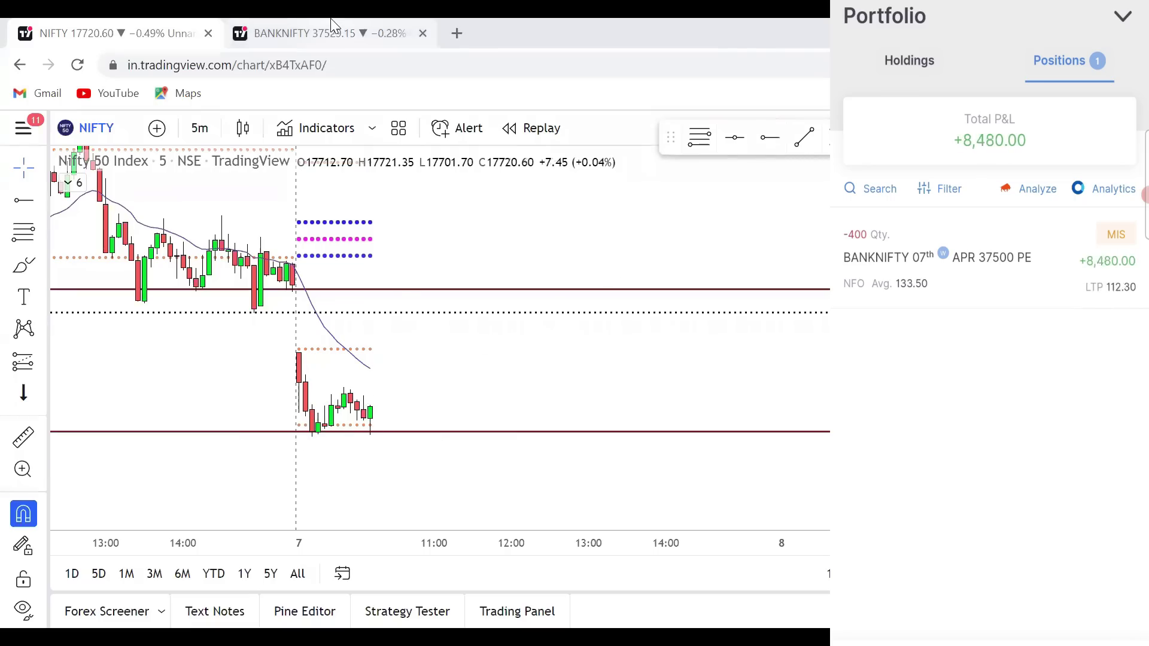
Circle the early 7 April BANKNIFTY candles around the upper maroon level, then circle NIFTY's first touch of its lower maroon level and clear it.
left_click(332, 26)
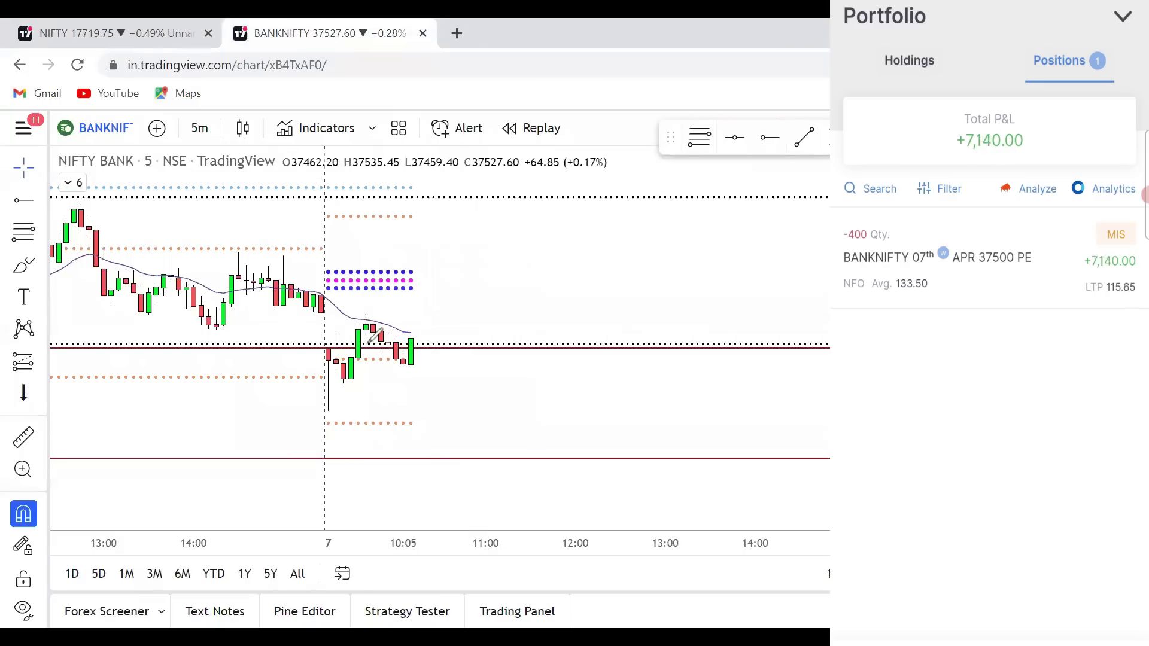
mouse_move(367, 323)
left_mouse_down()
mouse_move(368, 356)
mouse_move(367, 326)
left_mouse_up()
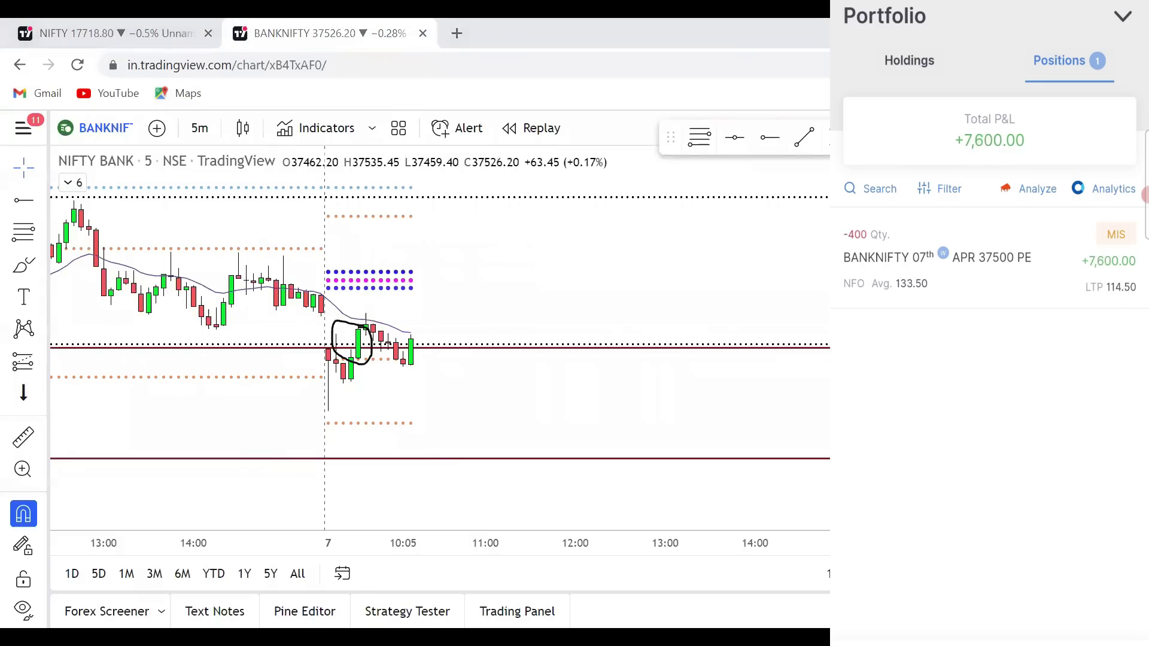
left_click(95, 20)
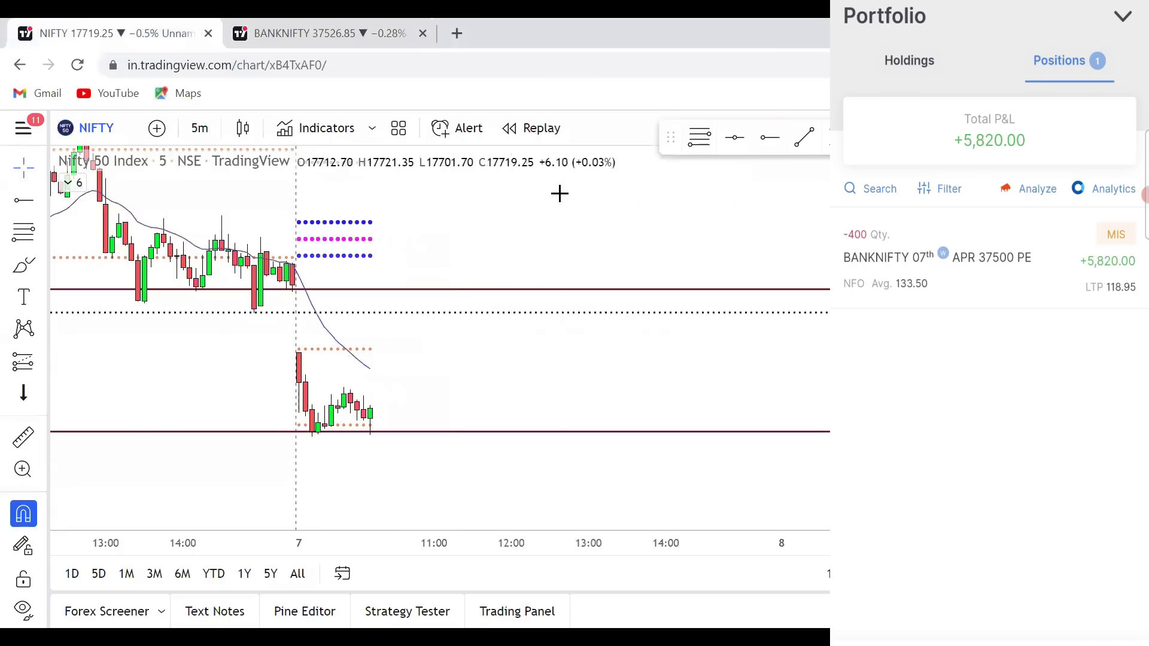
left_click_drag(334, 409, 331, 412)
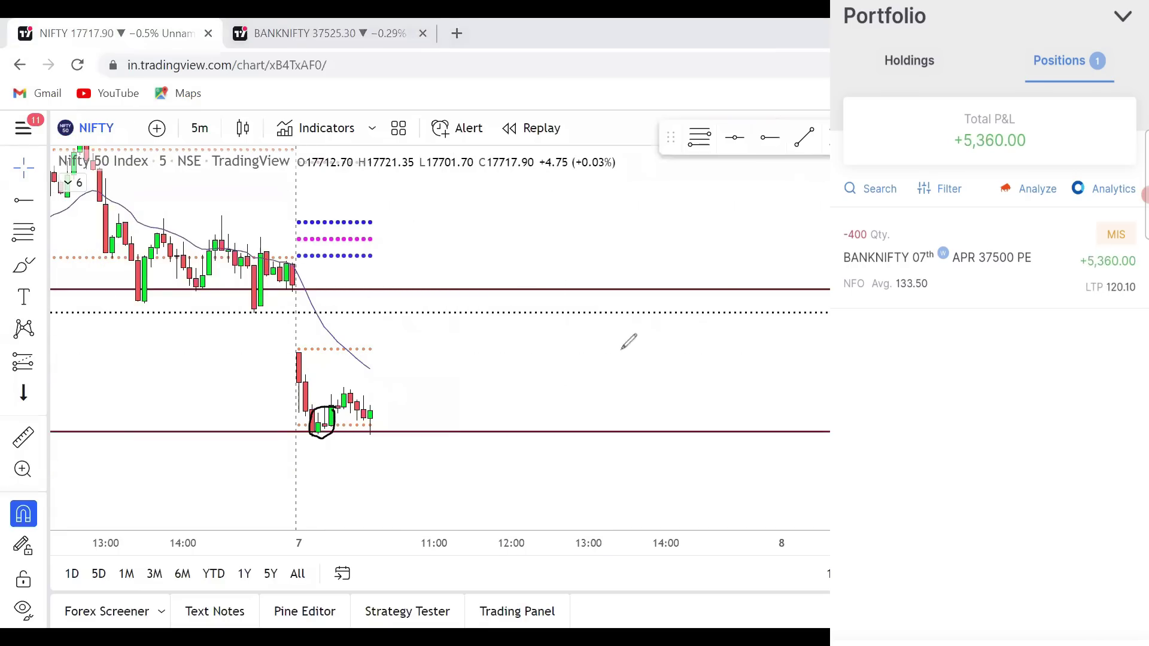
key("Escape")
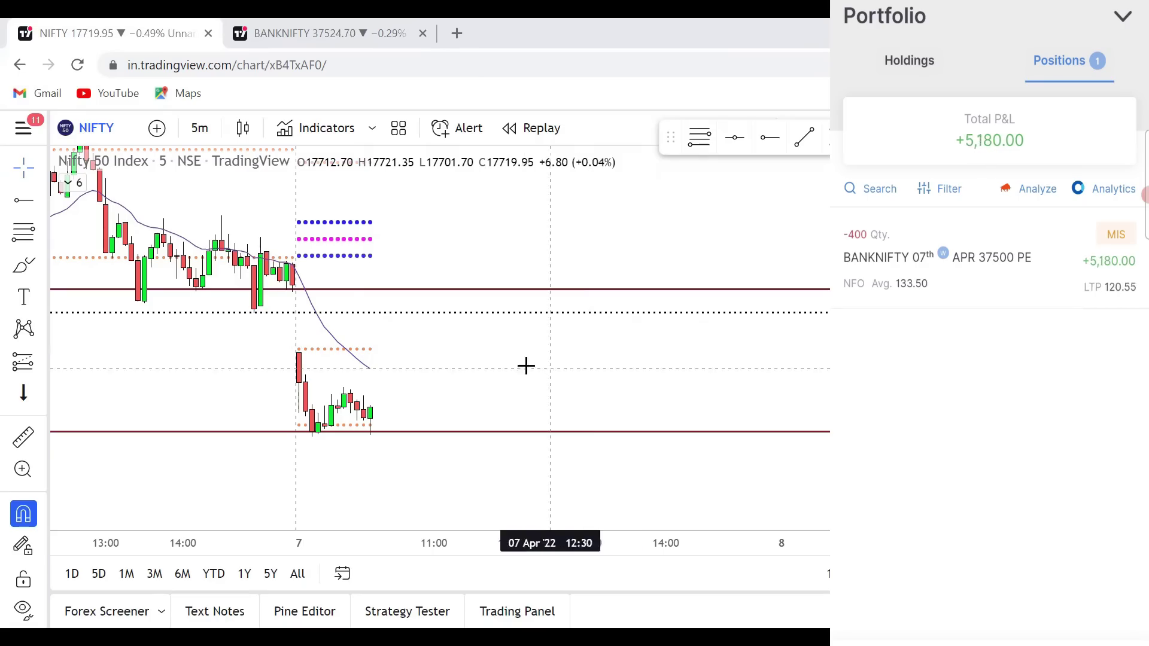
On NIFTY, circle the earlier lows and the latest candle at the lower maroon level, sketch rising and falling arrows, and clear everything.
left_click(342, 36)
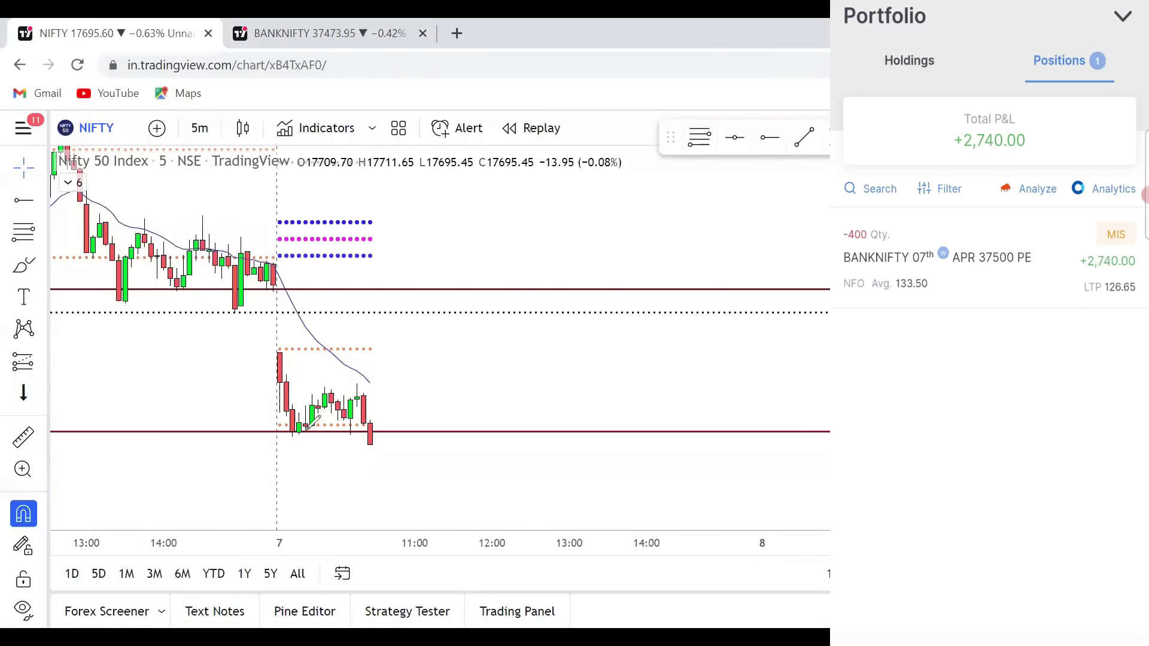
mouse_move(399, 423)
left_mouse_down()
mouse_move(358, 429)
mouse_move(392, 416)
mouse_move(383, 433)
mouse_move(416, 473)
mouse_move(439, 479)
mouse_move(438, 470)
left_mouse_up()
mouse_move(376, 442)
left_mouse_down()
mouse_move(423, 386)
mouse_move(439, 390)
mouse_move(437, 413)
left_mouse_up()
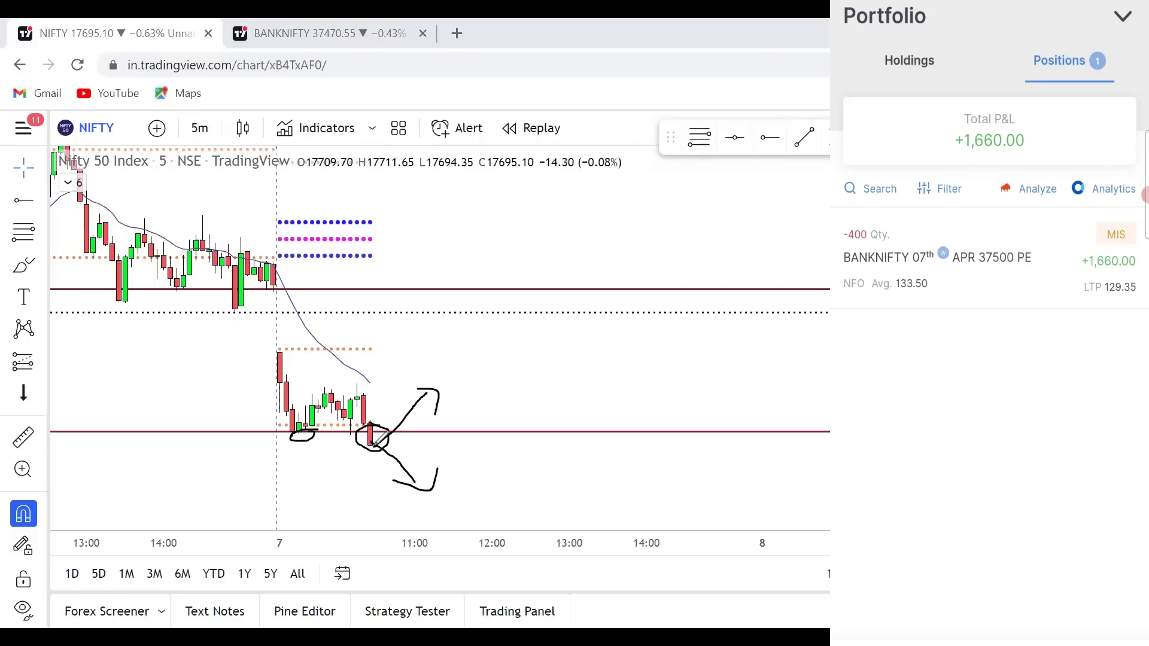
left_click_drag(371, 446, 455, 383)
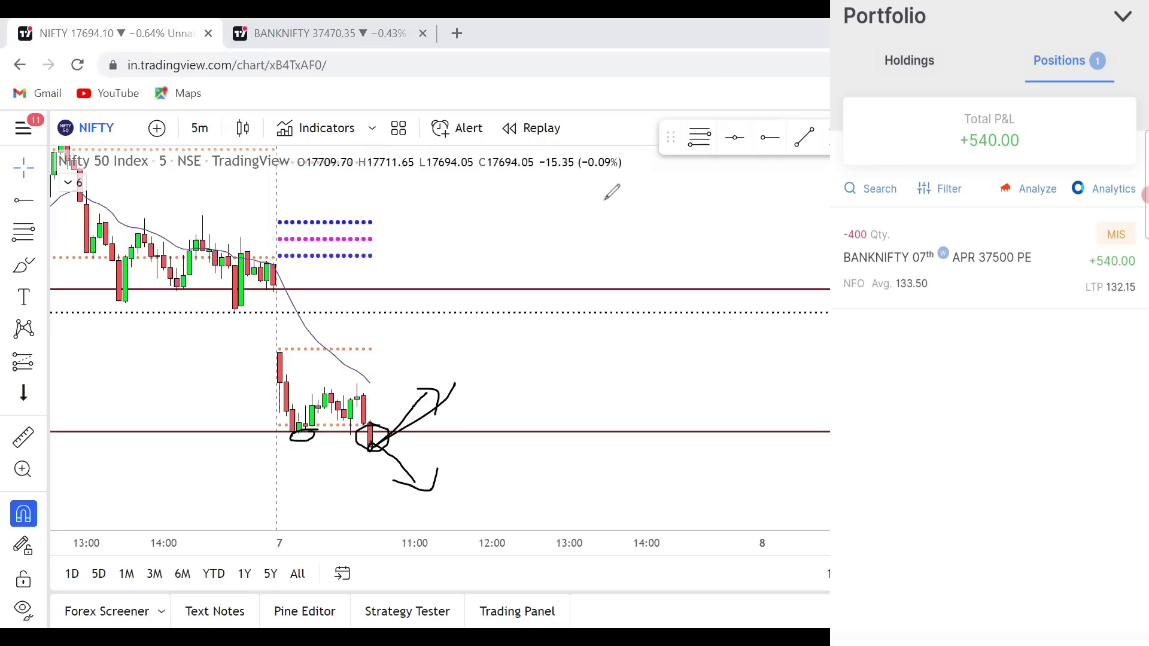
key("e")
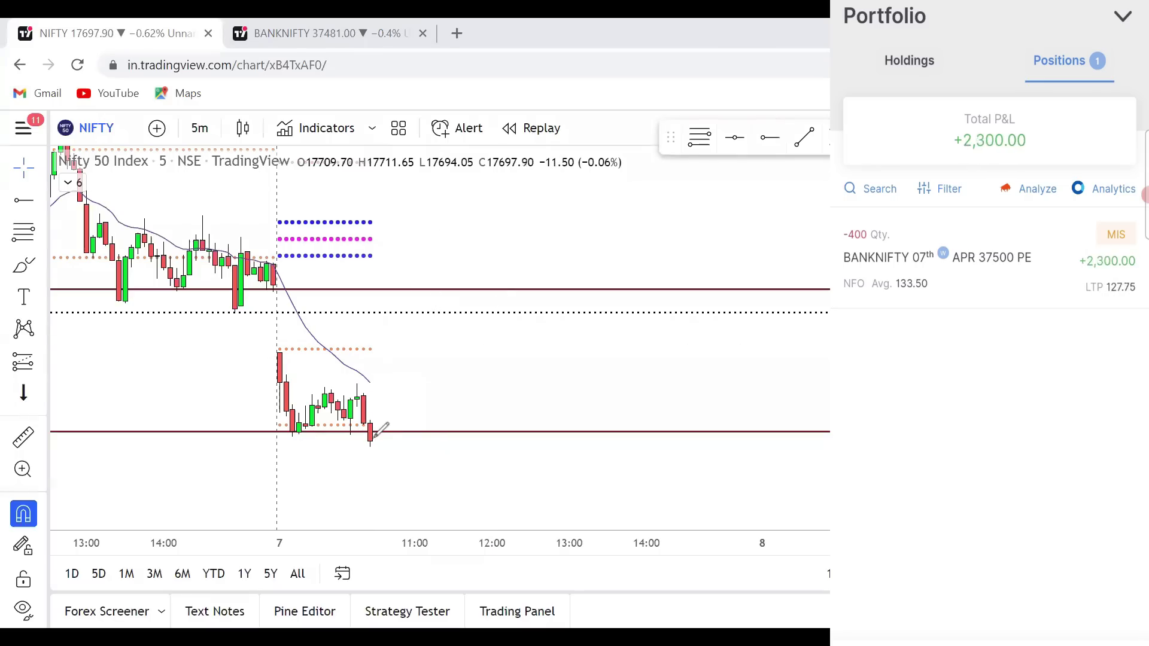
On BANKNIFTY, circle the tall green candle just after 11:00, clear it, and sketch a rising arrow from its top to the blue and magenta dotted lines.
left_click(332, 30)
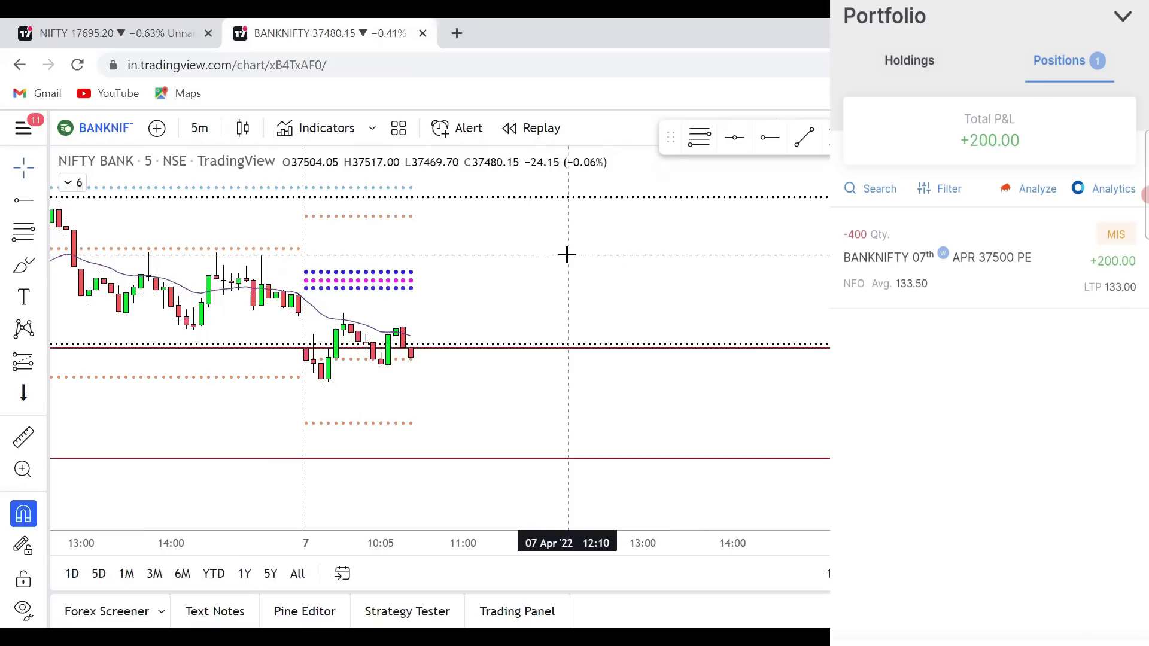
key("ctrl+Tab")
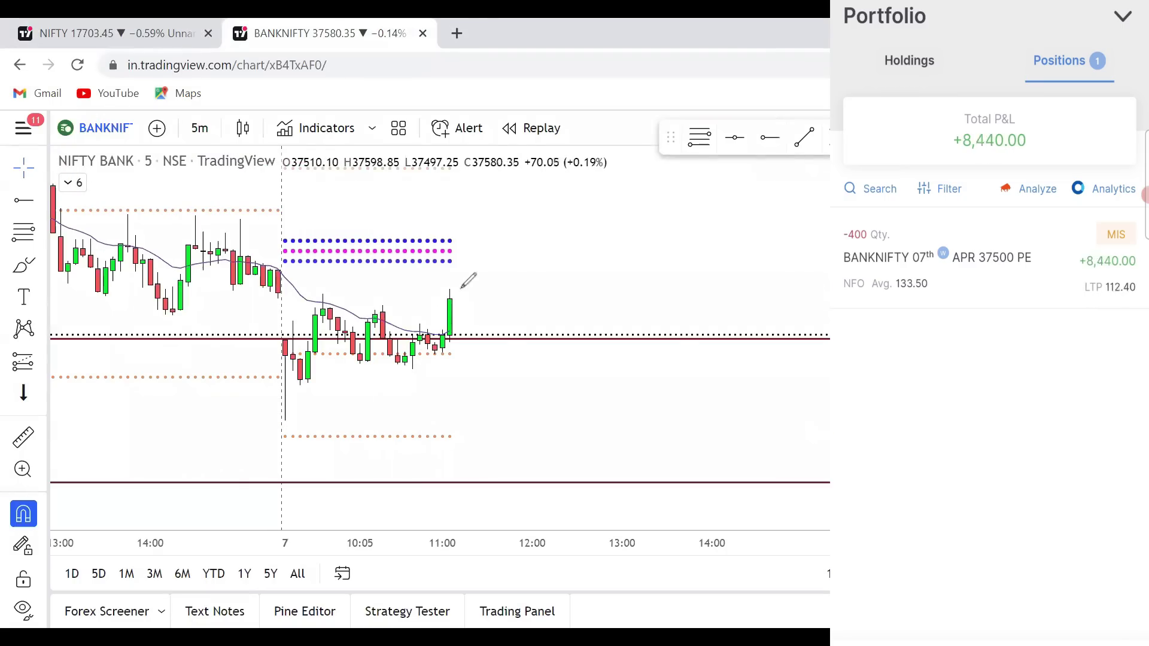
left_click_drag(458, 275, 469, 277)
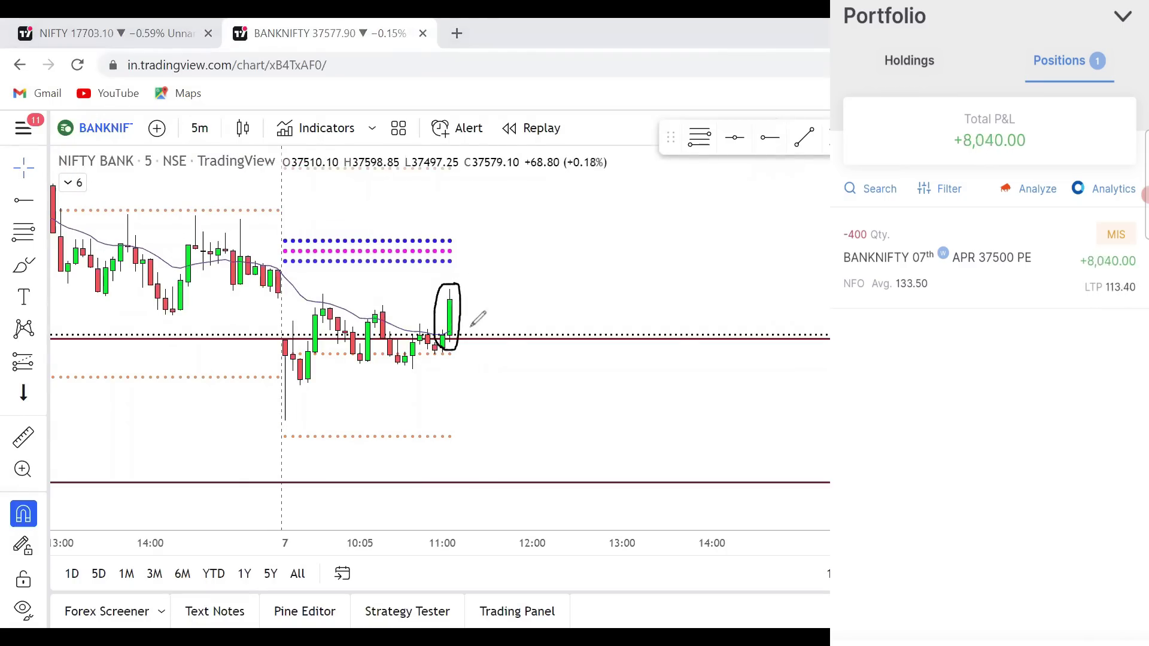
mouse_move(445, 331)
left_mouse_down()
mouse_move(437, 348)
mouse_move(455, 336)
left_mouse_up()
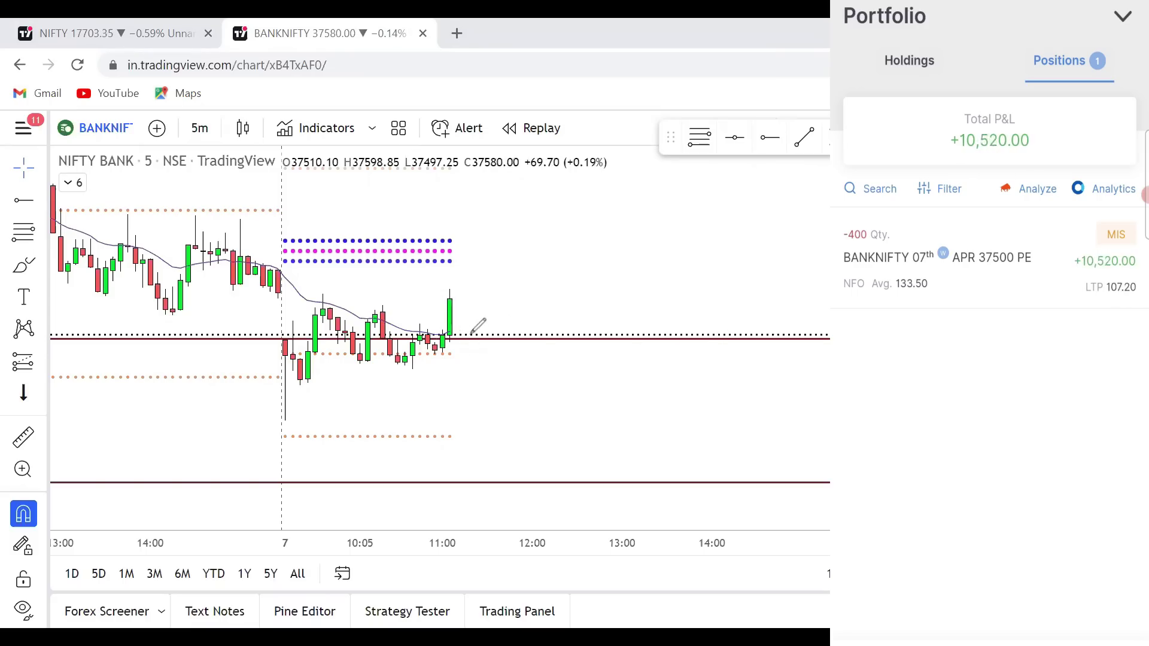
mouse_move(455, 328)
left_mouse_down()
mouse_move(466, 361)
mouse_move(451, 326)
mouse_move(534, 304)
mouse_move(477, 312)
mouse_move(461, 276)
mouse_move(472, 252)
mouse_move(482, 266)
left_mouse_up()
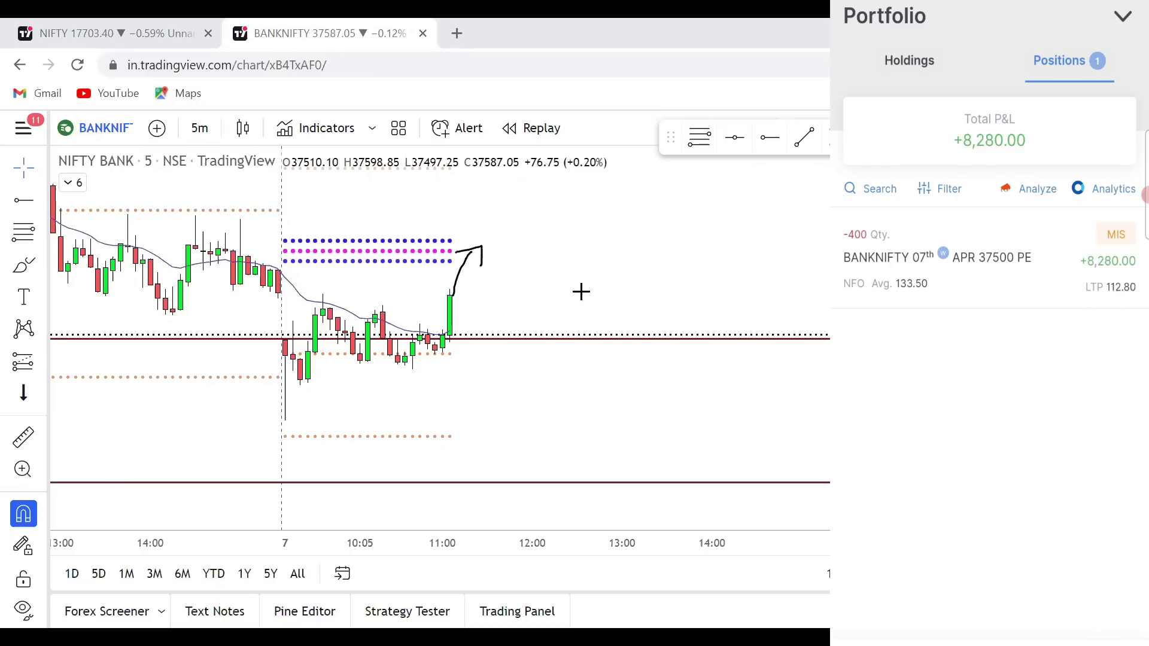
On NIFTY, circle the latest candle where the moving average meets the lower maroon level, point an arrow at it, and clear the marks.
left_click(159, 24)
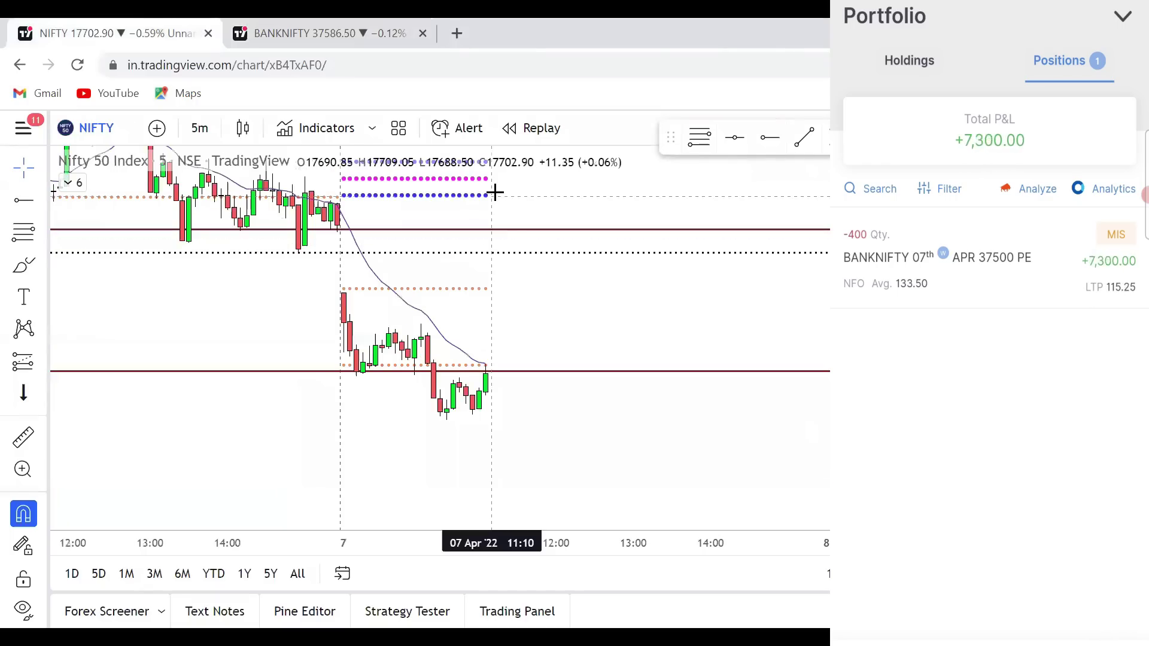
key("alt")
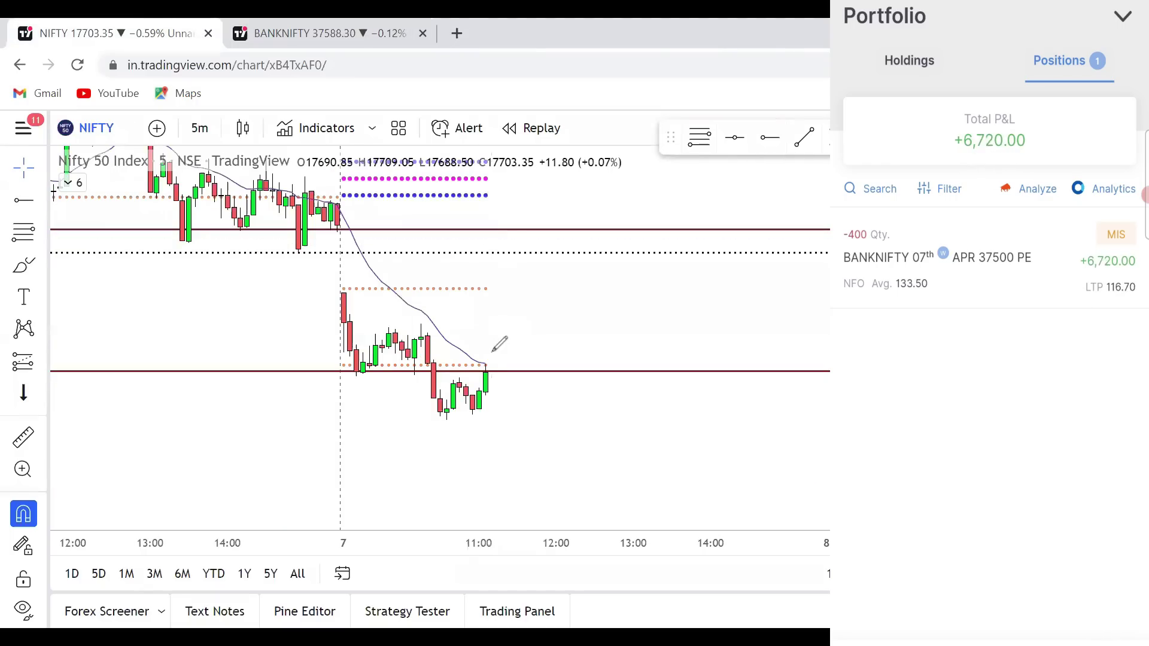
mouse_move(492, 352)
left_mouse_down()
mouse_move(508, 362)
mouse_move(483, 353)
mouse_move(531, 336)
mouse_move(496, 352)
mouse_move(510, 366)
mouse_move(486, 372)
mouse_move(492, 359)
left_mouse_up()
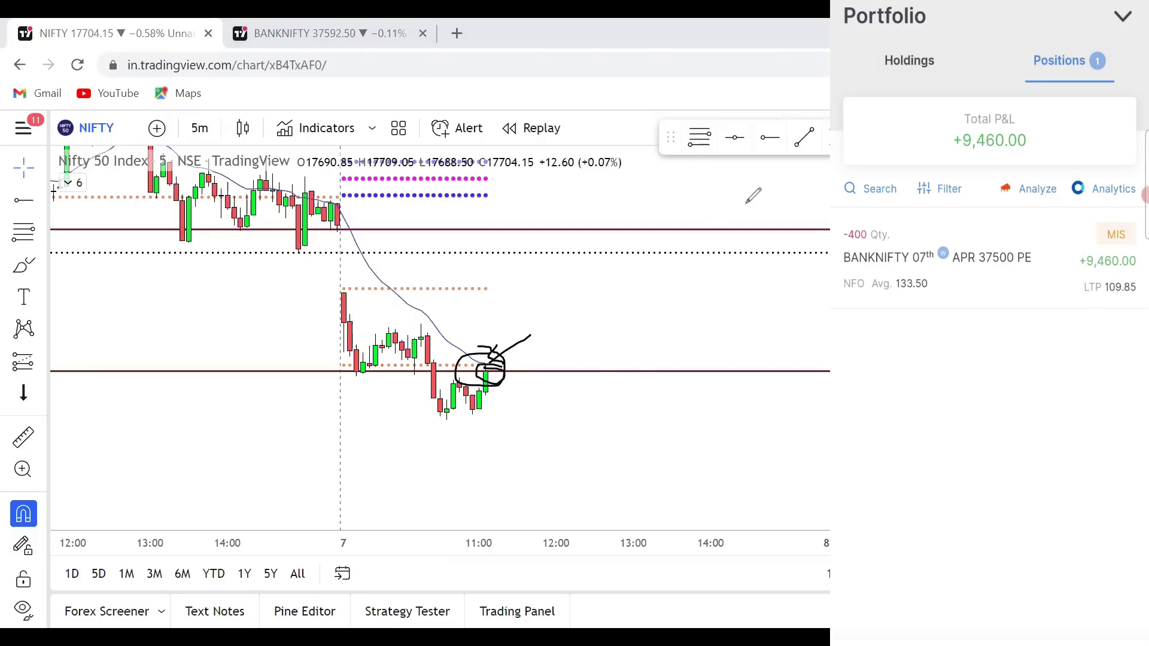
key("e")
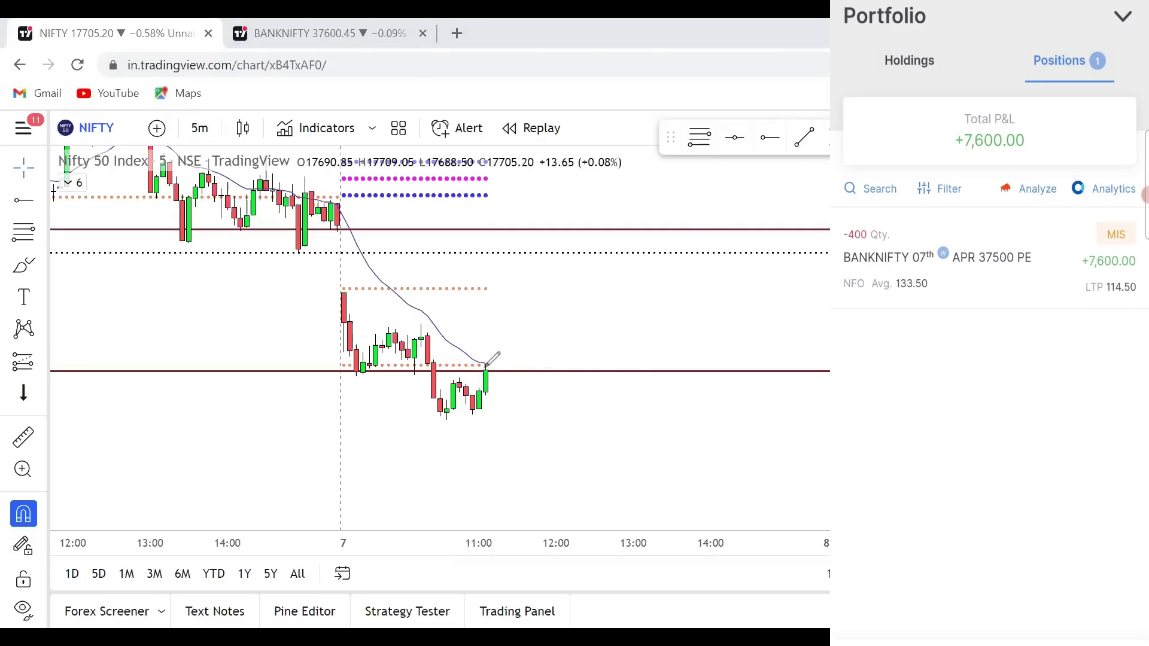
Illustrate rising and falling scenarios from the latest NIFTY candle at the lower maroon level with circles and arrows, clearing each sketch.
mouse_move(488, 367)
left_mouse_down()
mouse_move(541, 308)
mouse_move(520, 322)
mouse_move(533, 319)
mouse_move(504, 361)
mouse_move(476, 368)
mouse_move(502, 378)
mouse_move(498, 358)
left_mouse_up()
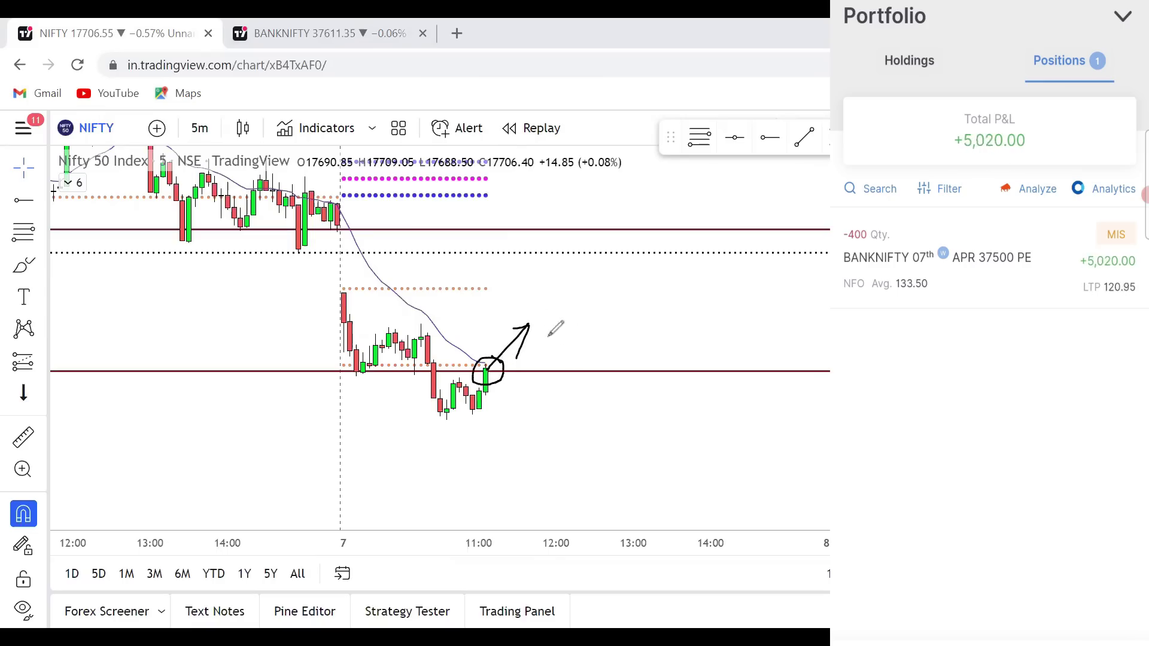
mouse_move(530, 324)
left_mouse_down()
mouse_move(569, 289)
mouse_move(563, 325)
left_mouse_up()
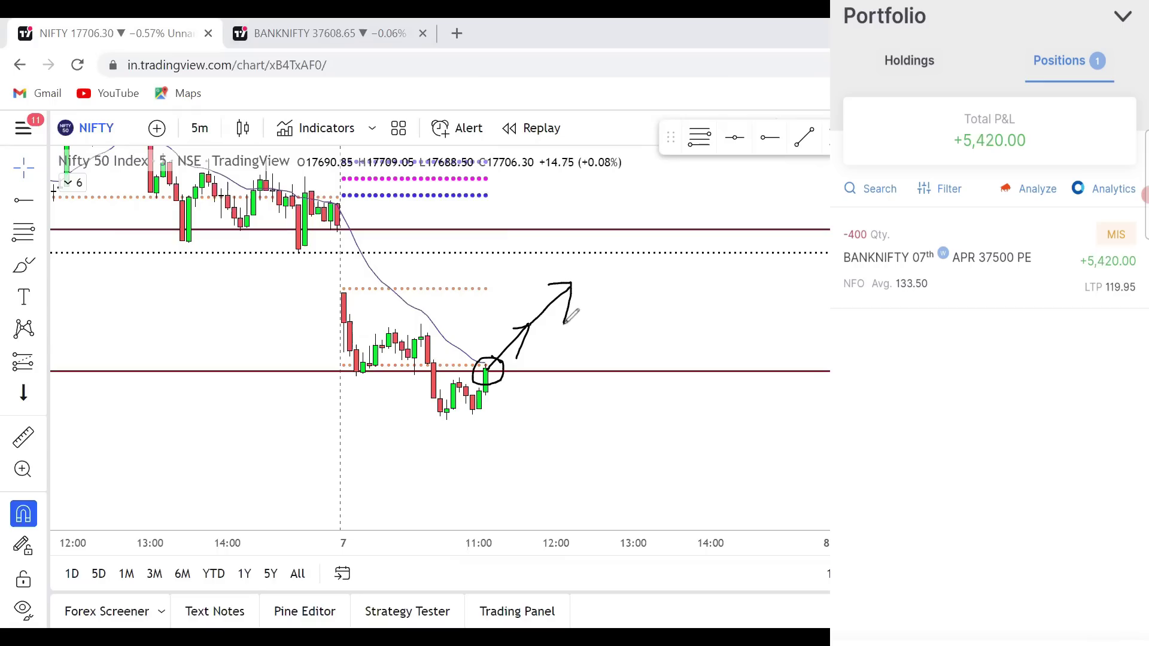
key("e")
mouse_move(491, 356)
left_mouse_down()
mouse_move(472, 359)
mouse_move(502, 374)
mouse_move(485, 358)
mouse_move(513, 413)
mouse_move(517, 396)
left_mouse_up()
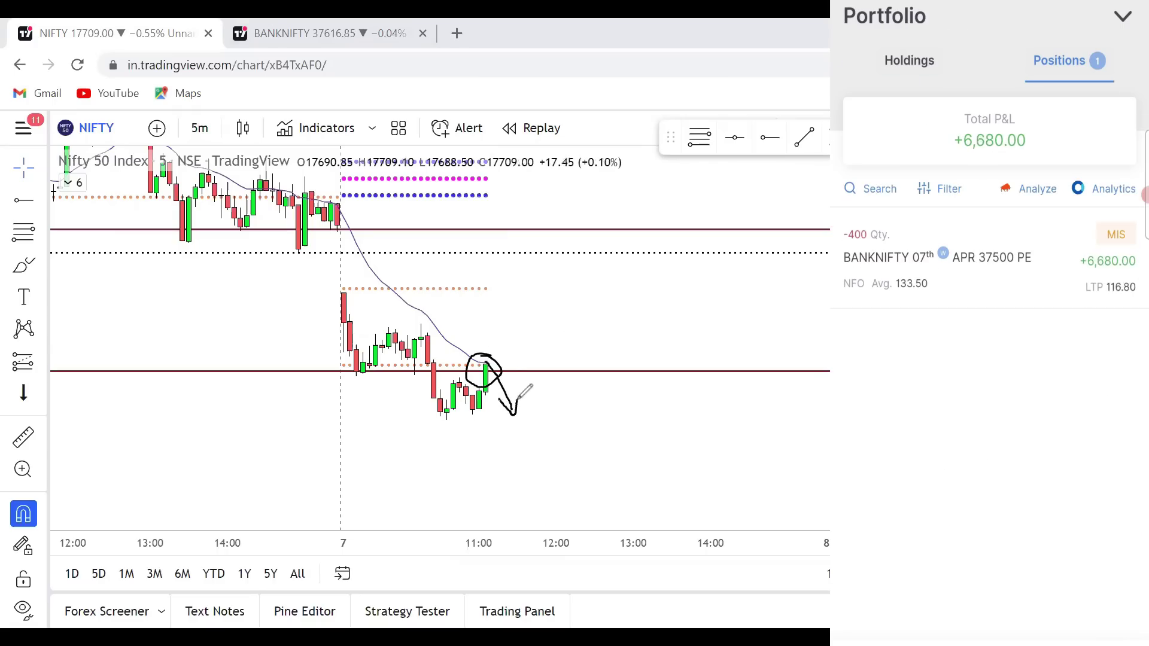
key("e")
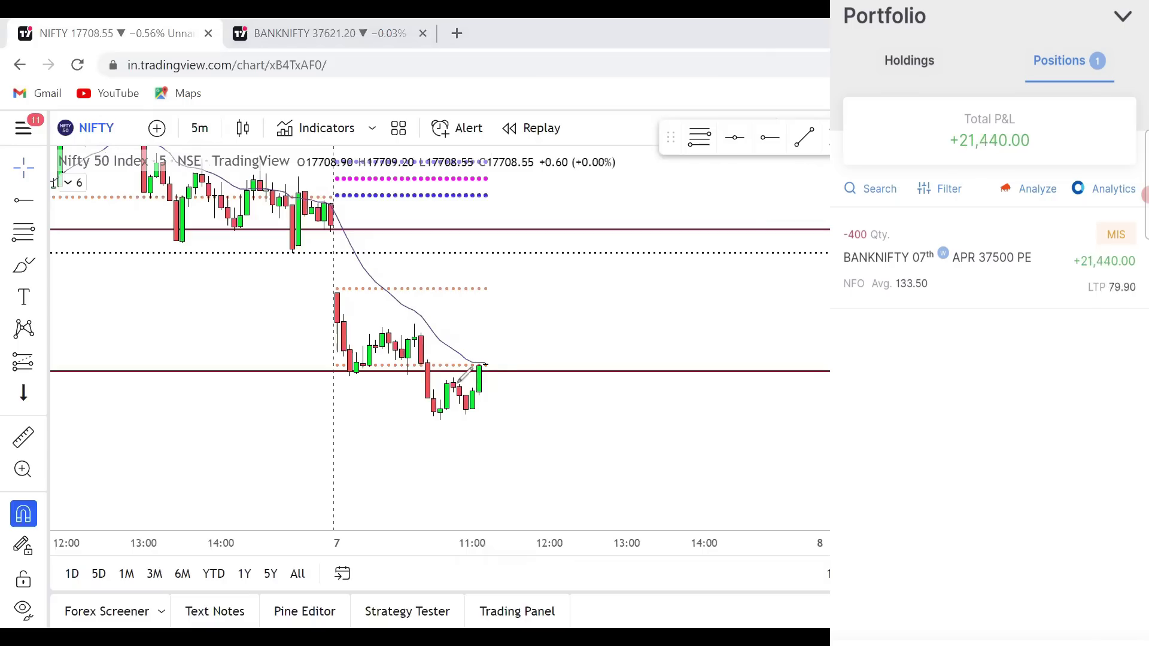
mouse_move(488, 355)
left_mouse_down()
mouse_move(459, 376)
mouse_move(497, 379)
mouse_move(471, 358)
mouse_move(516, 360)
mouse_move(499, 375)
mouse_move(489, 360)
mouse_move(546, 310)
mouse_move(526, 314)
mouse_move(536, 343)
left_mouse_up()
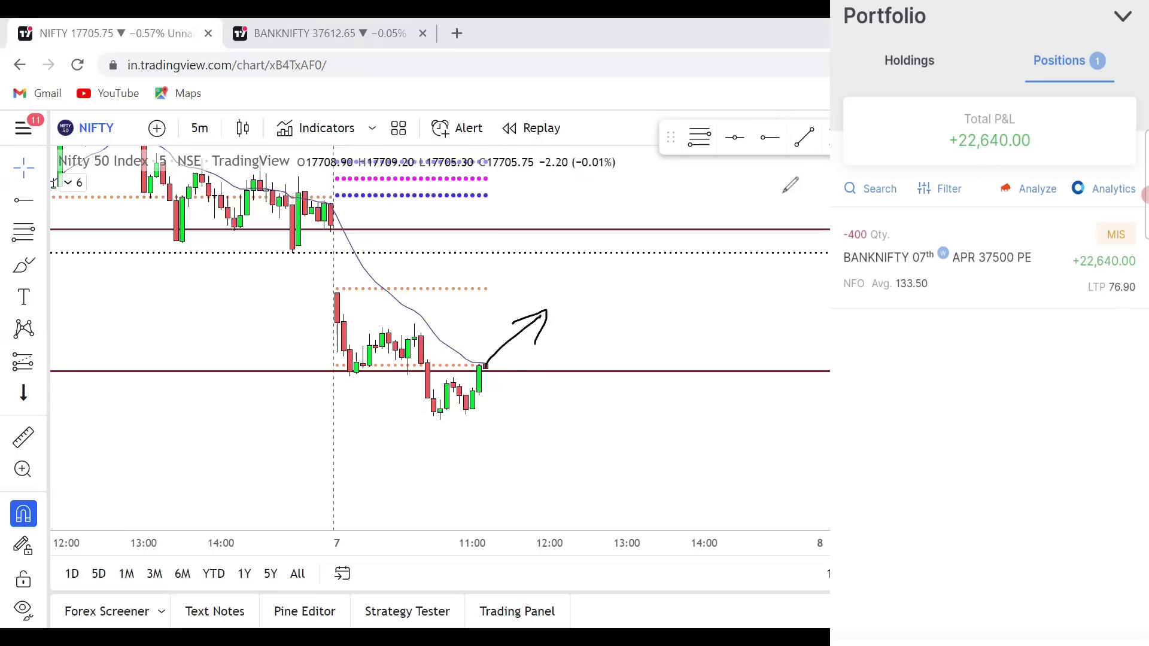
On BANKNIFTY, mark the area above the latest candle at the blue and magenta dotted lines with a circle and undo it.
left_click(323, 27)
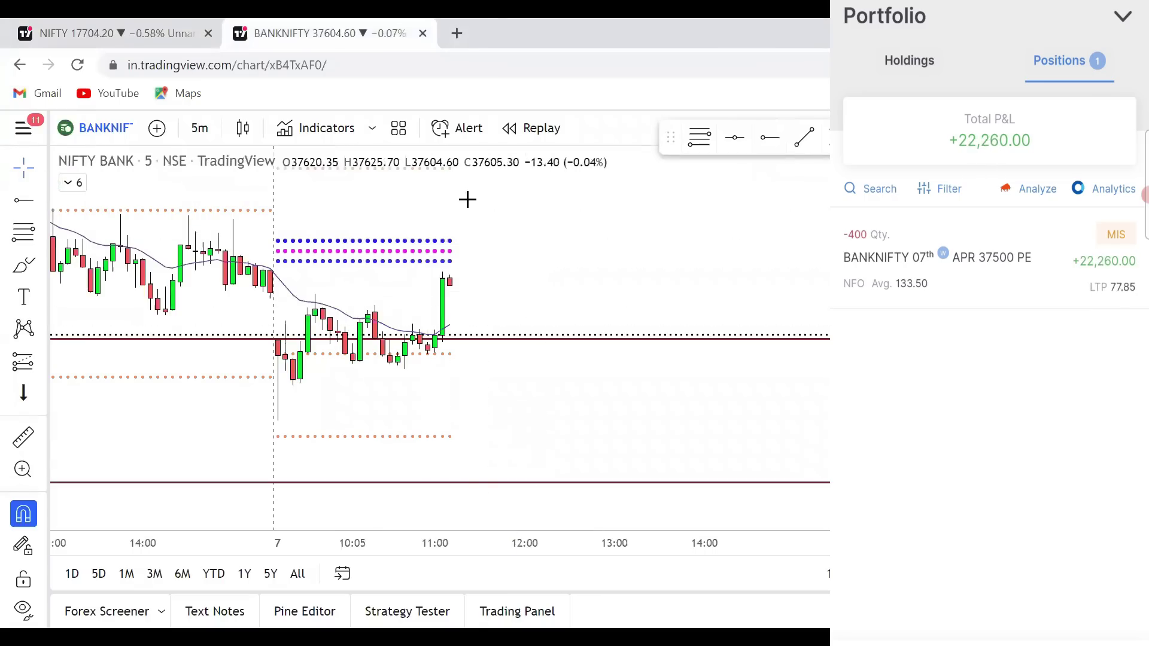
mouse_move(446, 263)
left_mouse_down()
mouse_move(458, 272)
mouse_move(443, 289)
mouse_move(436, 264)
left_mouse_up()
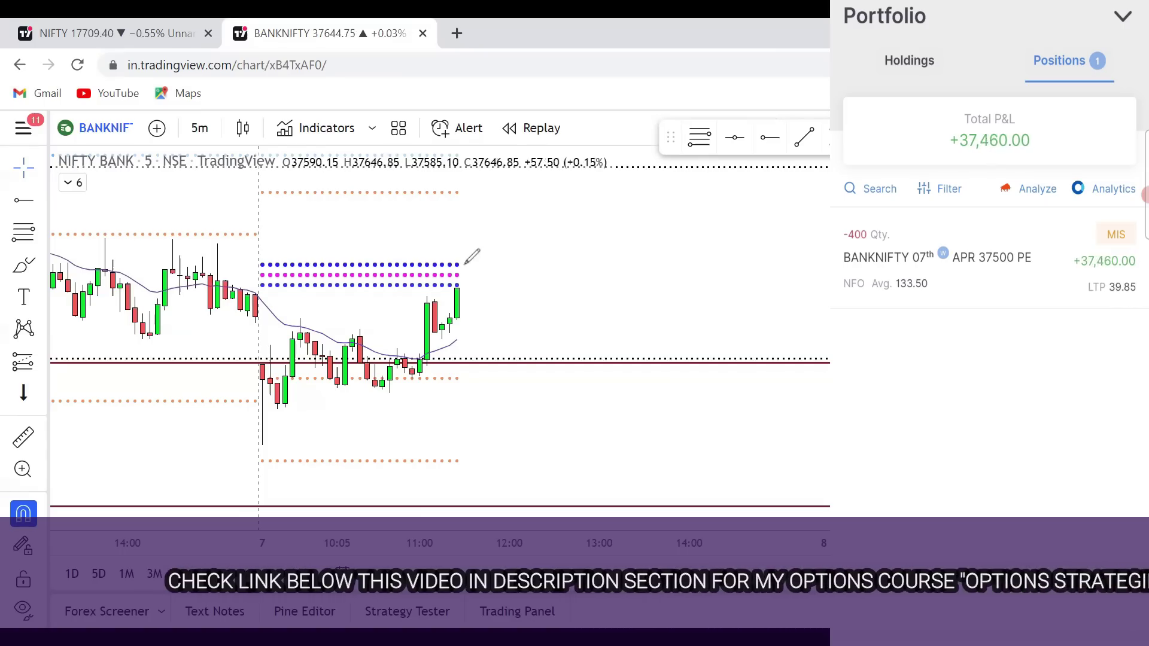
left_click_drag(454, 257, 475, 263)
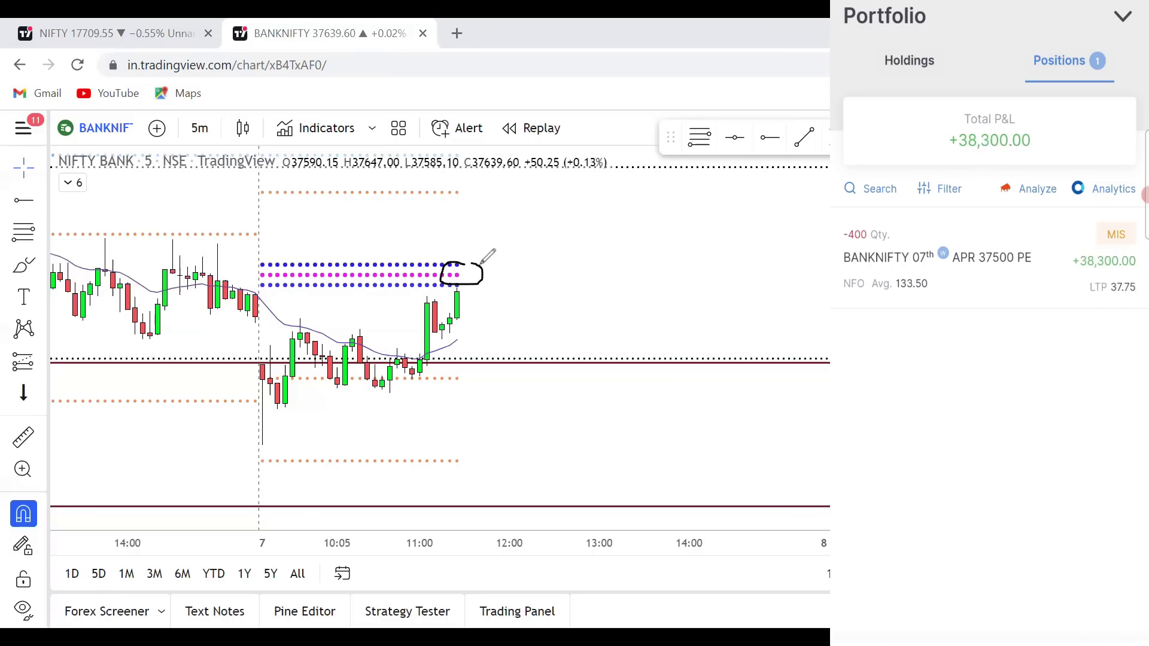
key("ctrl+z")
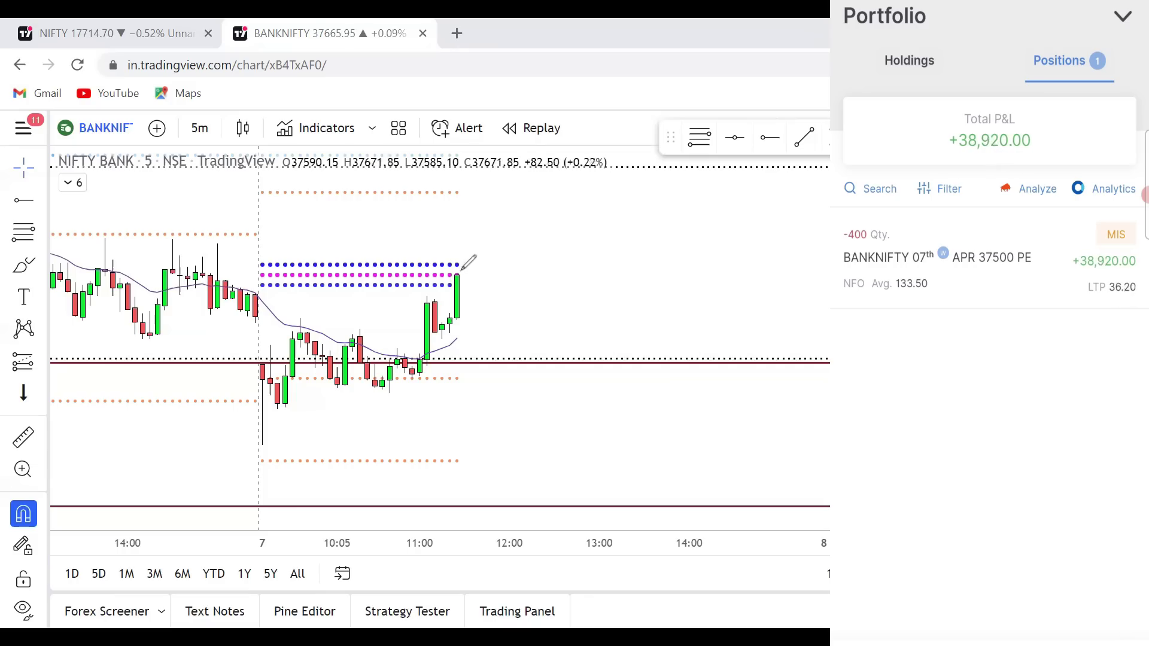
Sketch two falling arrows from the top of the latest BANKNIFTY candle down toward the lower maroon level, and clear them.
mouse_move(462, 273)
left_mouse_down()
mouse_move(528, 395)
mouse_move(531, 483)
mouse_move(515, 480)
mouse_move(532, 491)
mouse_move(551, 472)
left_mouse_up()
mouse_move(462, 271)
left_mouse_down()
mouse_move(500, 374)
mouse_move(508, 488)
mouse_move(558, 464)
left_mouse_up()
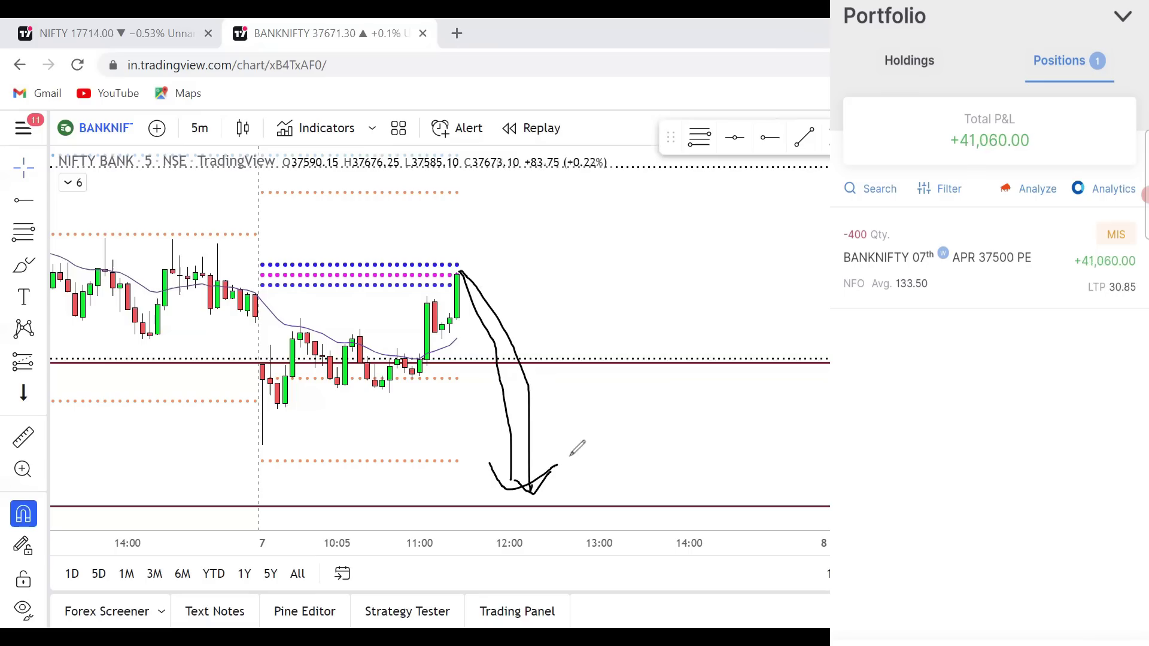
key("e")
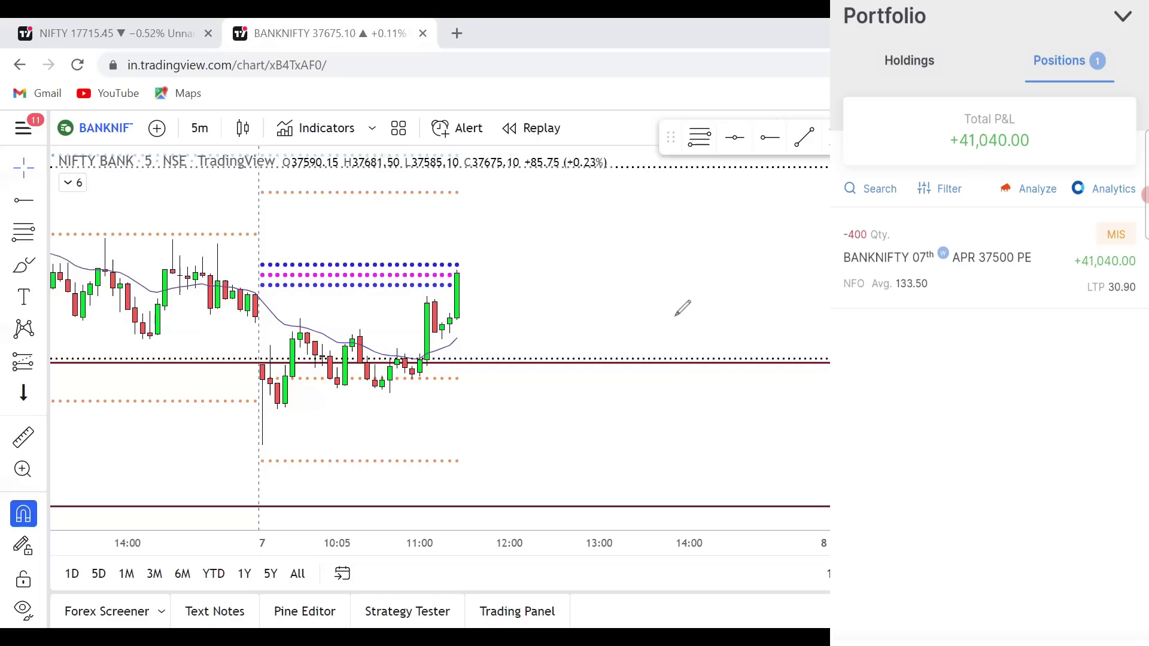
On NIFTY, circle the first touch of the lower maroon level and the latest candle, add arrows, and replace all marks with one rising arrow.
left_click(117, 33)
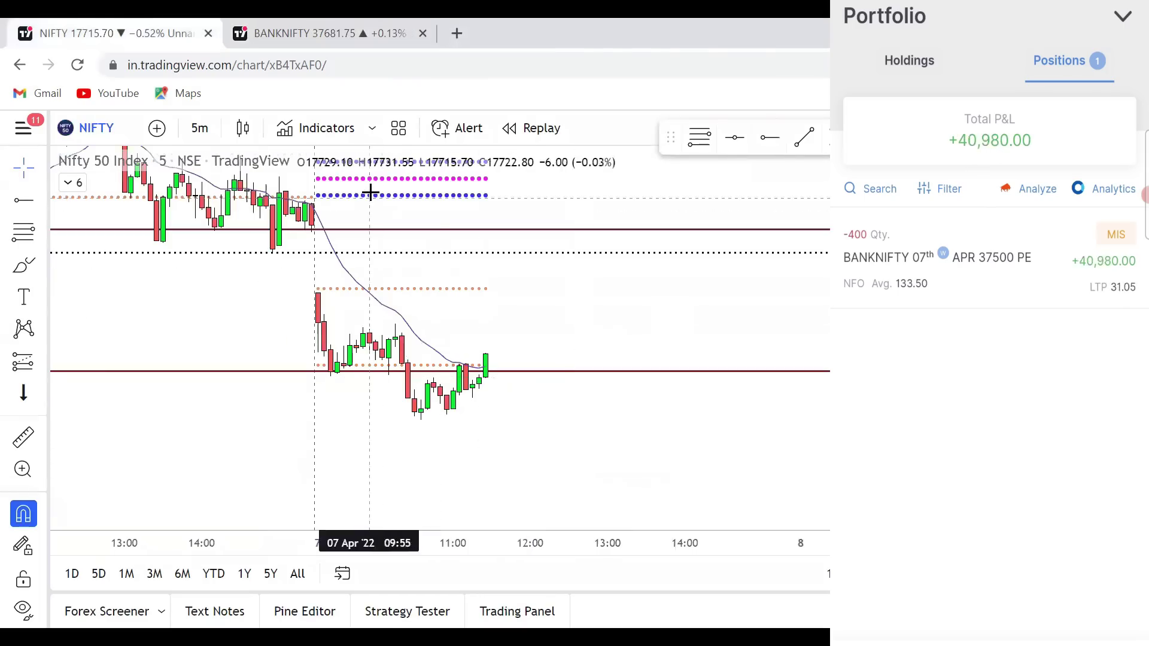
left_click_drag(345, 360, 344, 364)
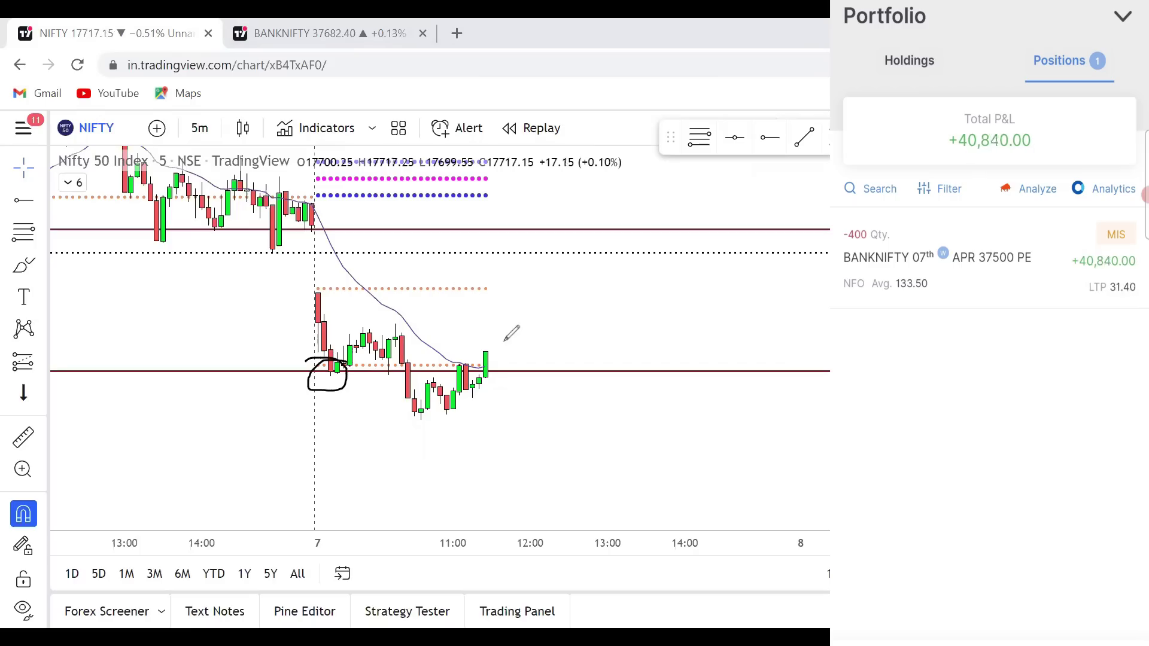
mouse_move(492, 349)
left_mouse_down()
mouse_move(510, 309)
mouse_move(532, 312)
mouse_move(532, 330)
mouse_move(476, 377)
mouse_move(502, 360)
mouse_move(491, 342)
left_mouse_up()
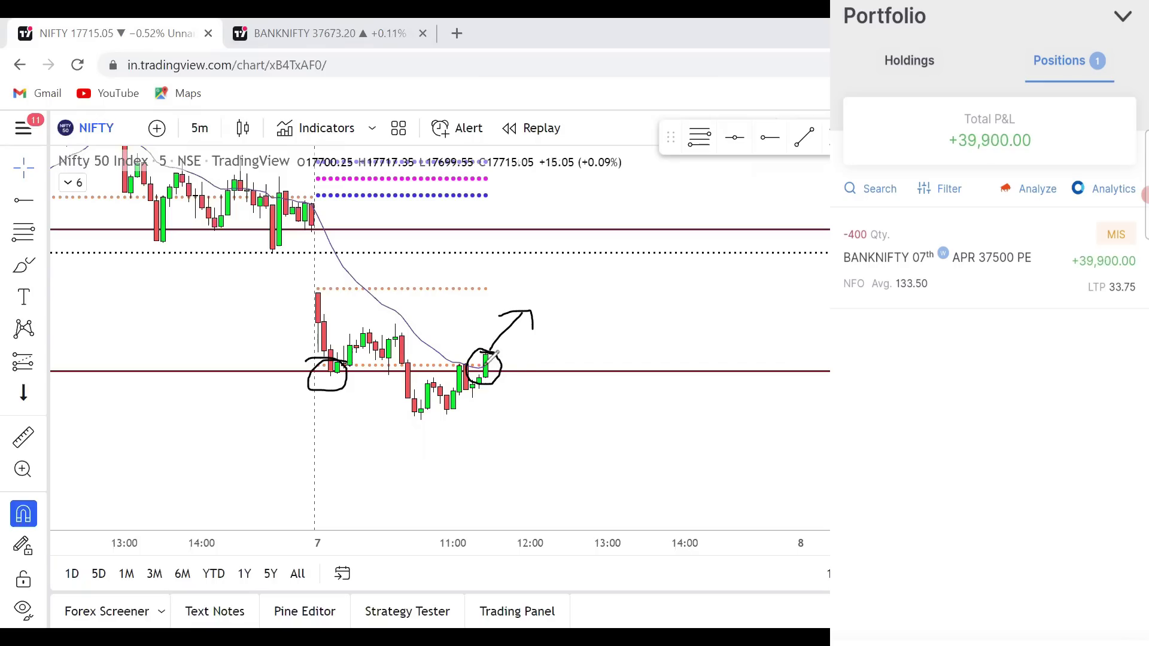
mouse_move(517, 367)
left_mouse_down()
mouse_move(537, 362)
mouse_move(528, 378)
left_mouse_up()
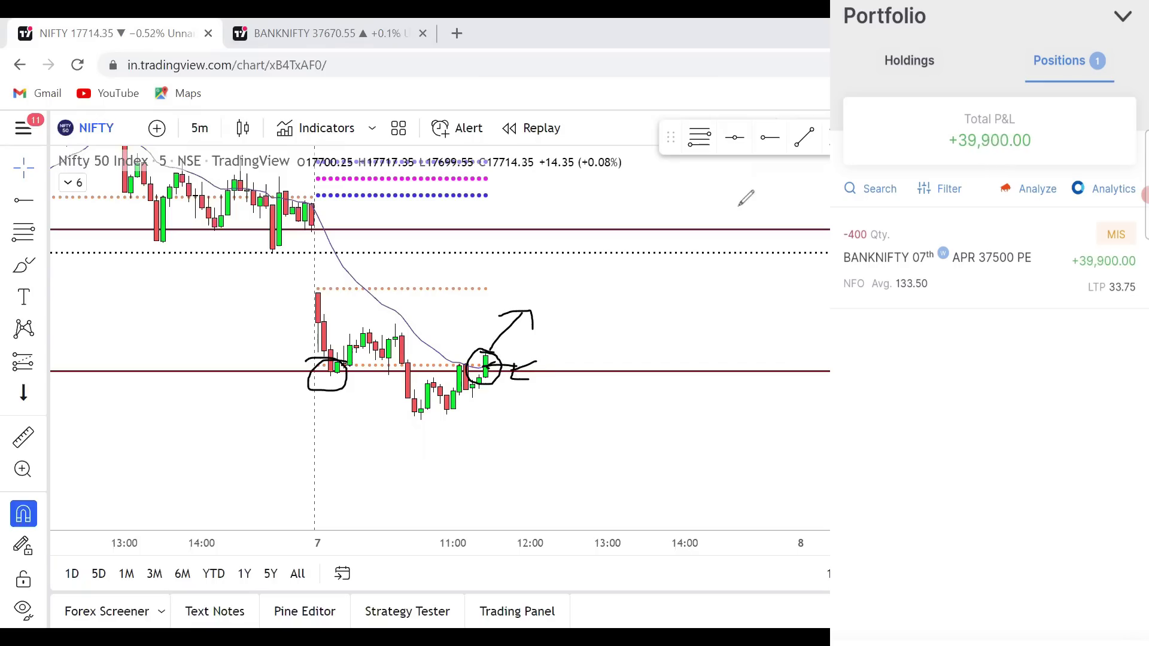
key("e")
mouse_move(487, 357)
left_mouse_down()
mouse_move(513, 315)
mouse_move(499, 317)
mouse_move(517, 329)
left_mouse_up()
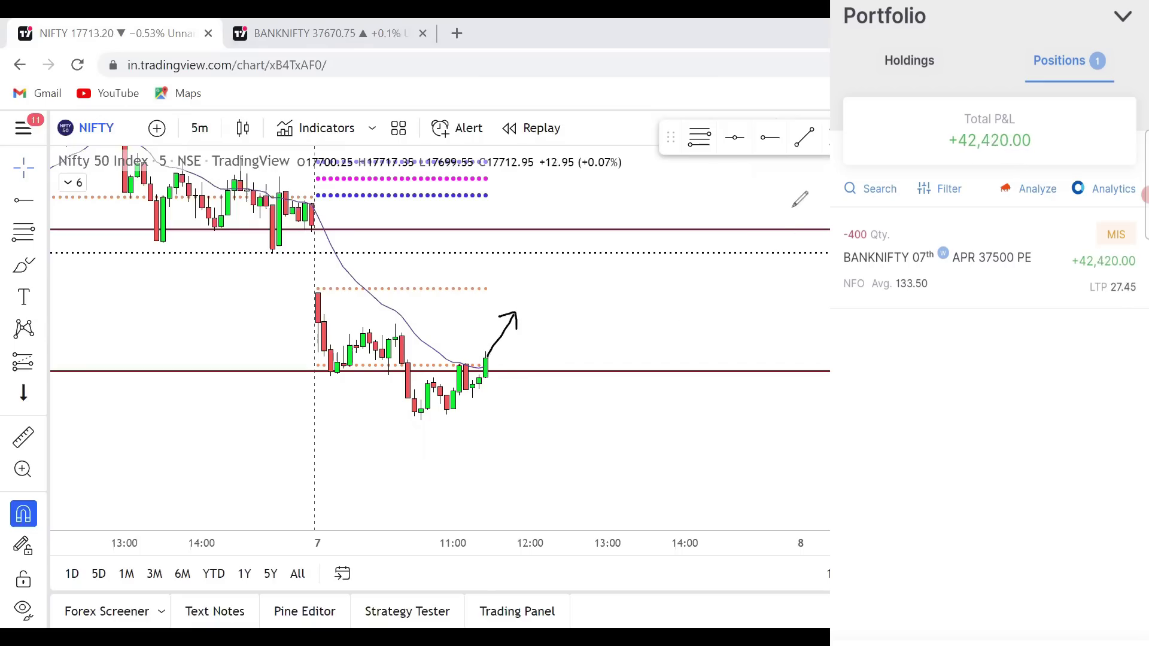
left_click(367, 31)
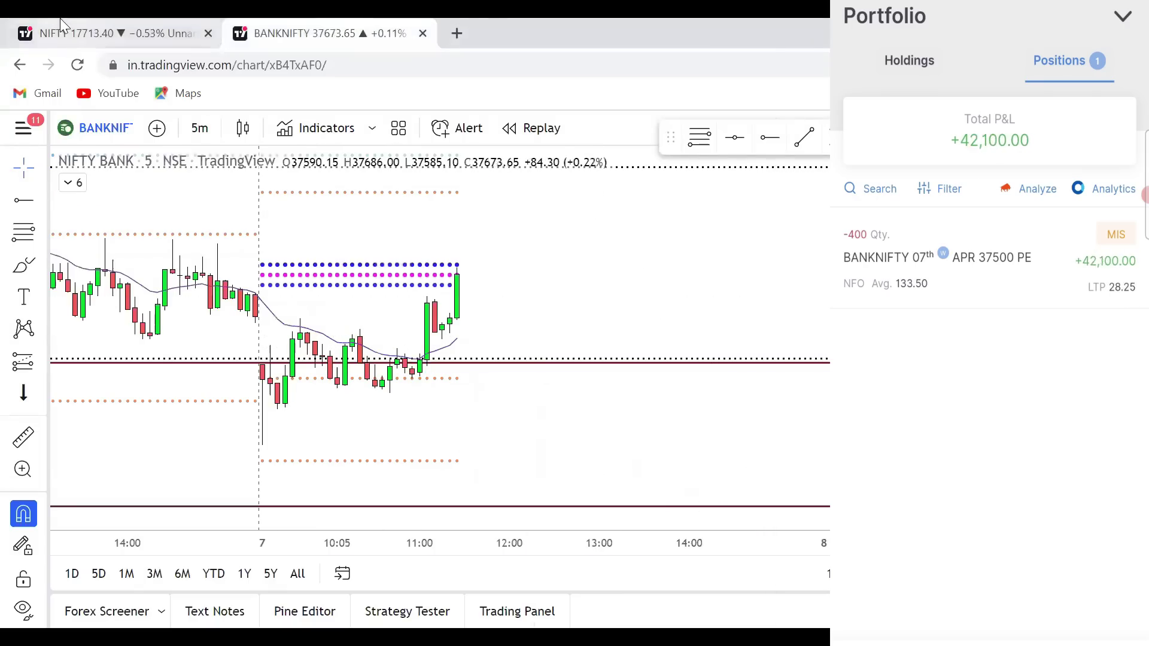
On NIFTY, circle the first touch of the lower maroon level, point at the breakdown candle and sketch an arrow falling from it.
left_click(114, 32)
left_click(321, 25)
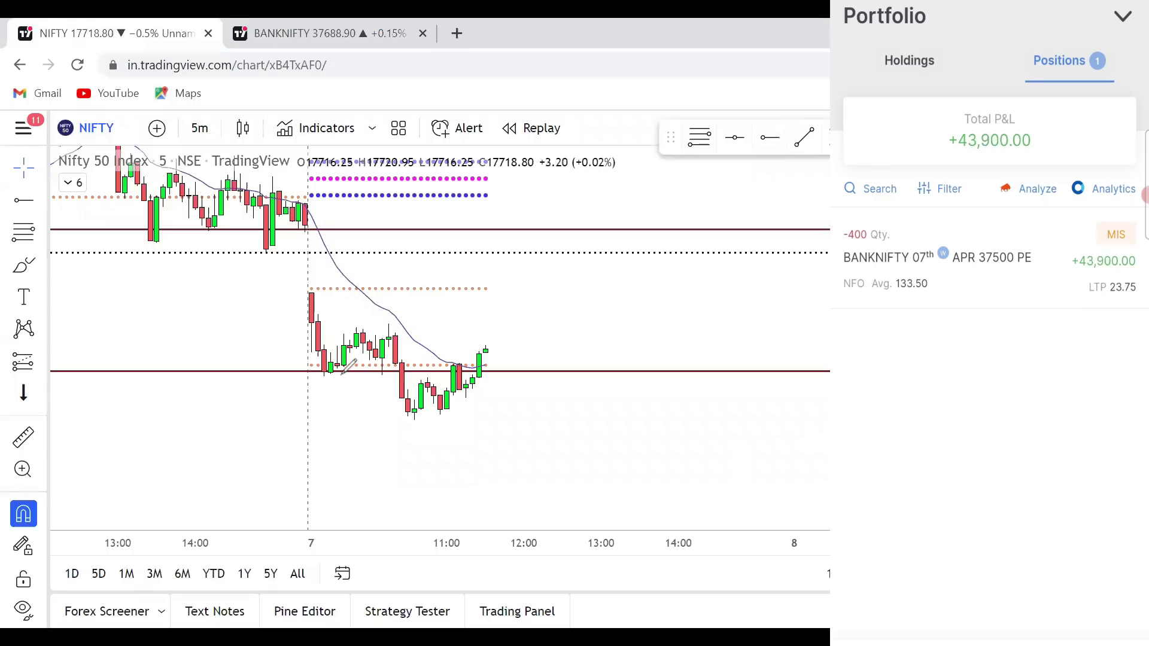
mouse_move(337, 359)
left_mouse_down()
mouse_move(313, 367)
mouse_move(350, 363)
mouse_move(395, 401)
mouse_move(422, 510)
mouse_move(443, 497)
left_mouse_up()
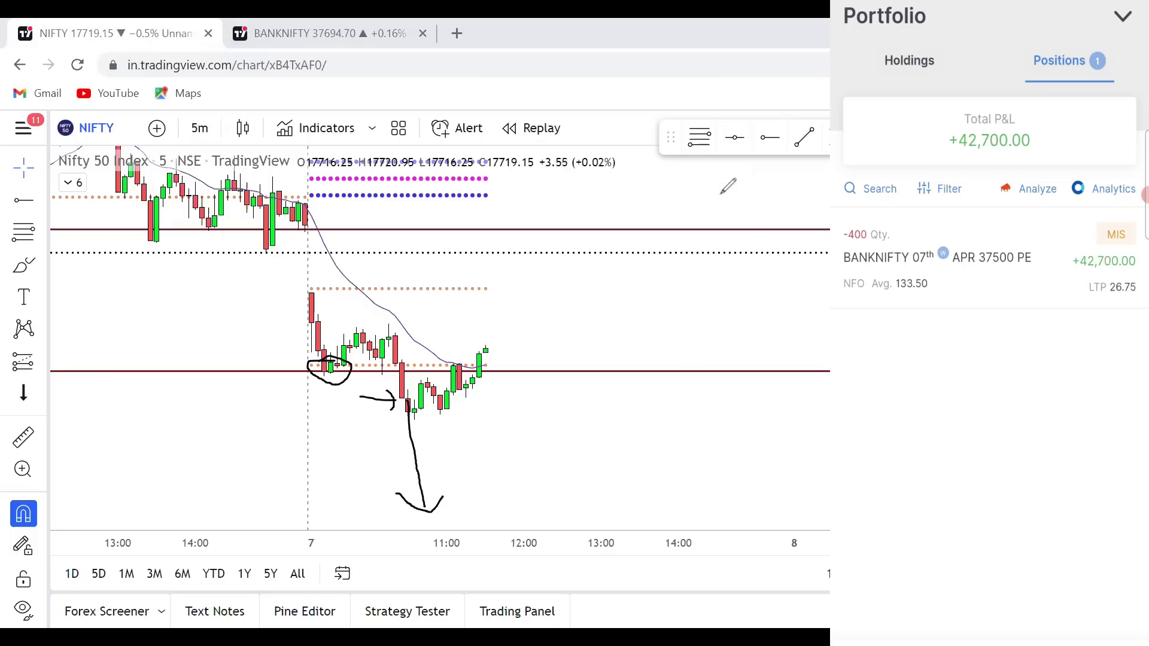
Circle the latest NIFTY candles recovering through the lower maroon level and add freehand marks beside them.
mouse_move(499, 354)
left_mouse_down()
mouse_move(453, 362)
mouse_move(478, 395)
mouse_move(484, 352)
left_mouse_up()
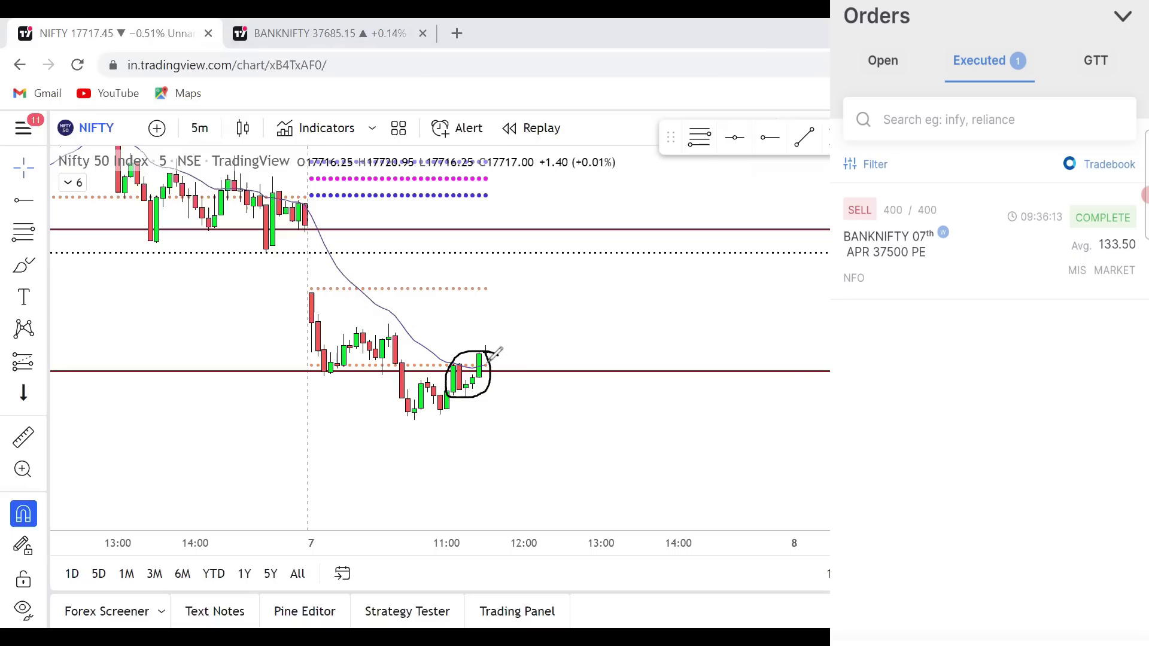
mouse_move(514, 391)
left_mouse_down()
mouse_move(538, 380)
mouse_move(525, 427)
mouse_move(566, 395)
mouse_move(598, 392)
left_mouse_up()
left_click_drag(595, 333, 613, 404)
mouse_move(636, 345)
left_mouse_down()
mouse_move(658, 386)
mouse_move(699, 362)
left_mouse_up()
left_click_drag(631, 416, 636, 464)
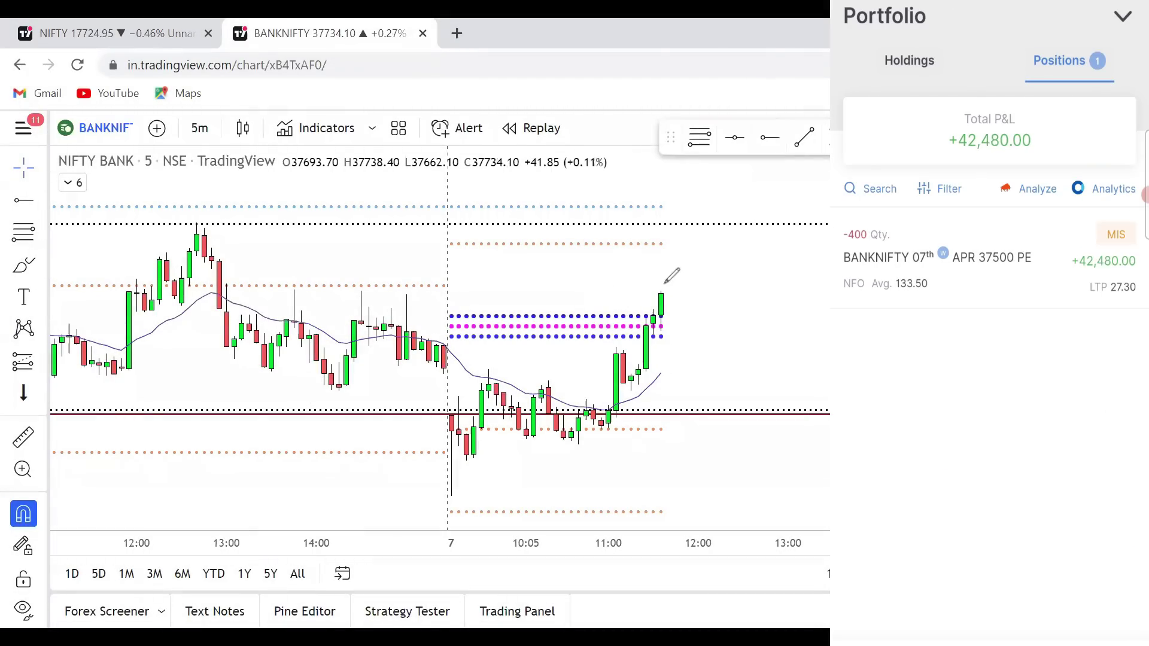
On BANKNIFTY, circle and point at the latest candles above the blue and magenta dotted lines, circle those lines, and clear the marks.
mouse_move(664, 283)
left_mouse_down()
mouse_move(685, 321)
mouse_move(664, 285)
mouse_move(706, 305)
mouse_move(665, 302)
mouse_move(679, 312)
left_mouse_up()
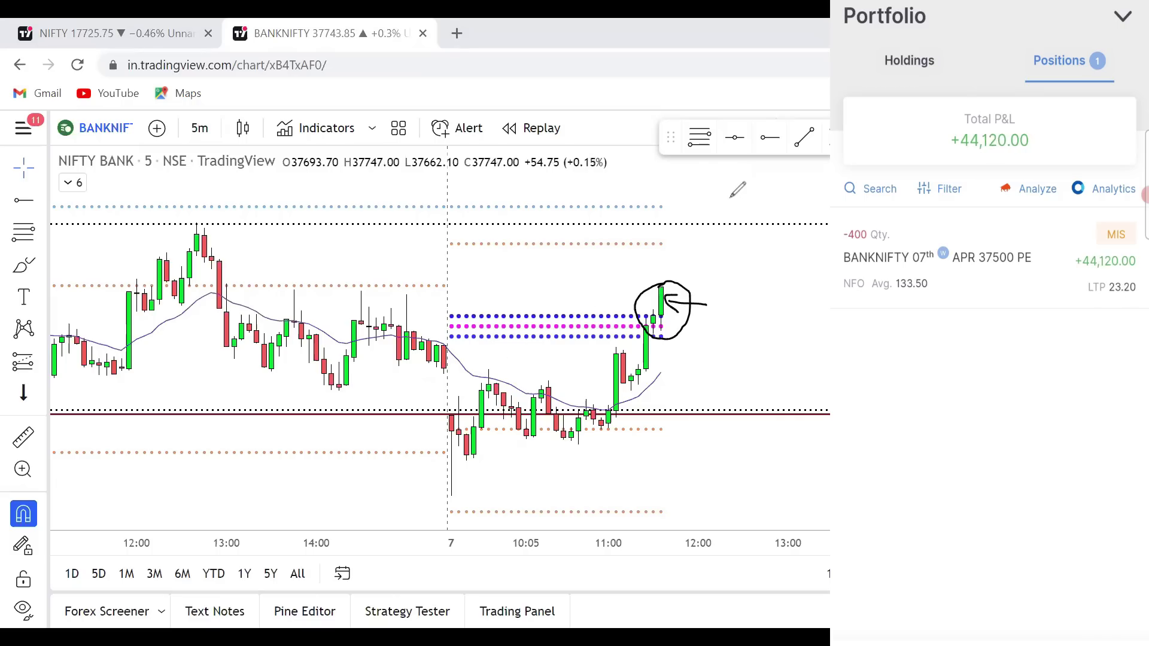
left_click_drag(663, 312, 664, 312)
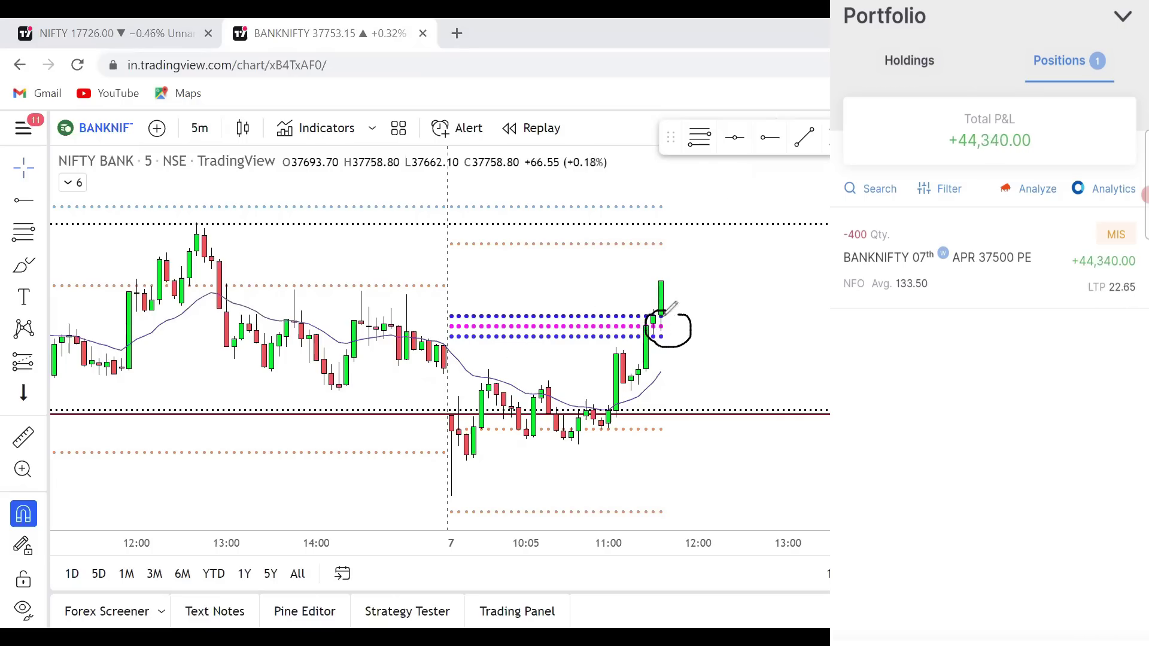
key("Escape")
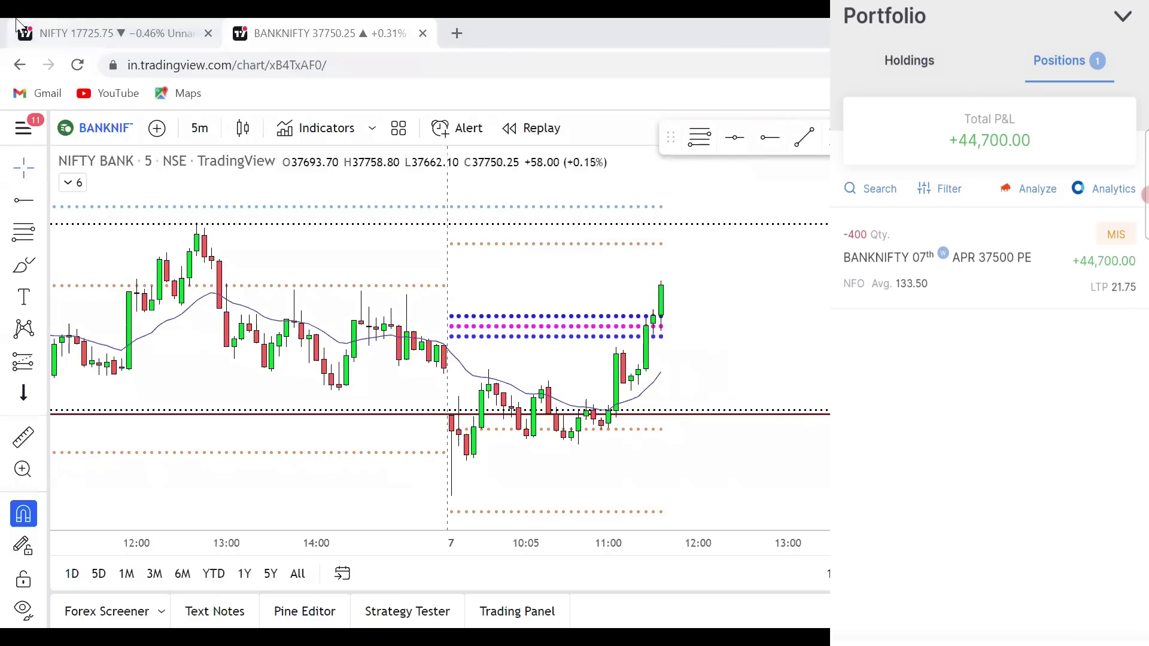
On NIFTY, sketch a rising arrow to the upper orange dotted level, circle the morning highs, extend that level, and clear the sketch.
left_click(90, 28)
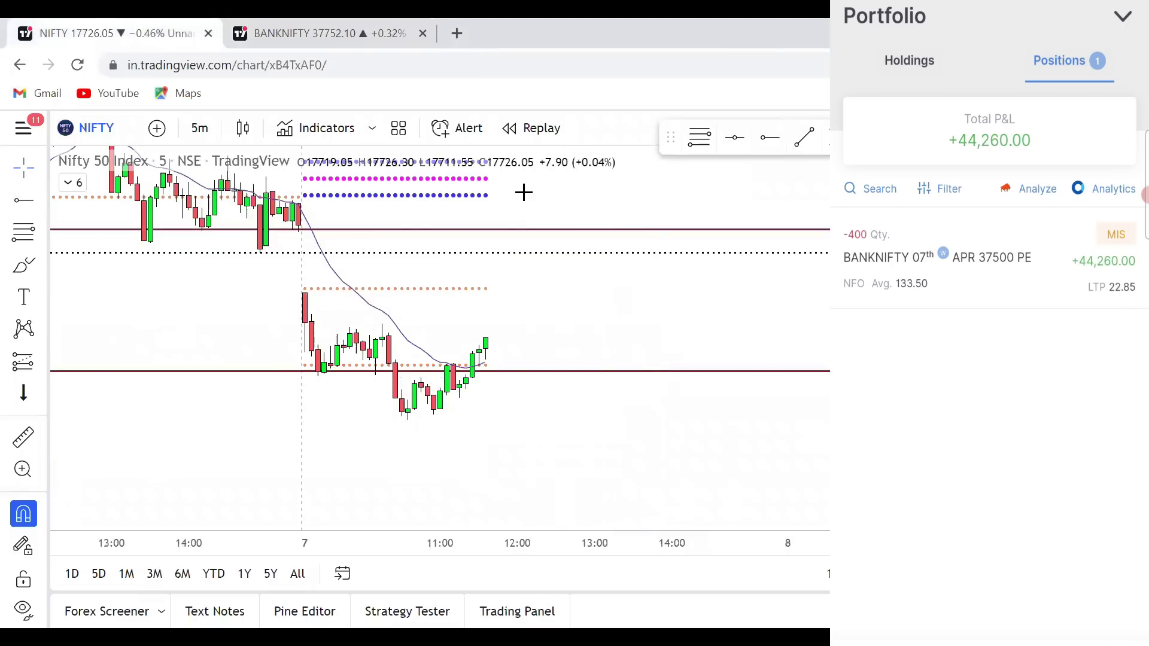
mouse_move(473, 384)
left_mouse_down()
mouse_move(512, 352)
mouse_move(496, 350)
mouse_move(489, 325)
mouse_move(502, 287)
mouse_move(513, 309)
left_mouse_up()
mouse_move(390, 322)
left_mouse_down()
mouse_move(342, 319)
mouse_move(383, 316)
left_mouse_up()
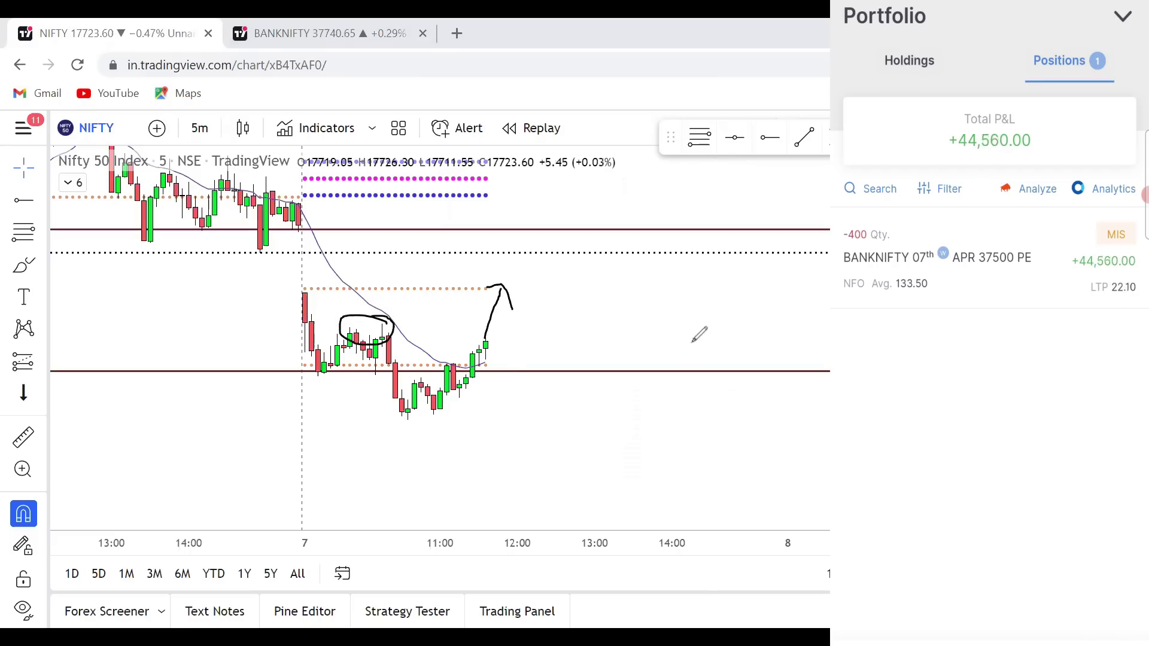
left_click_drag(491, 290, 590, 287)
left_click_drag(517, 283, 516, 312)
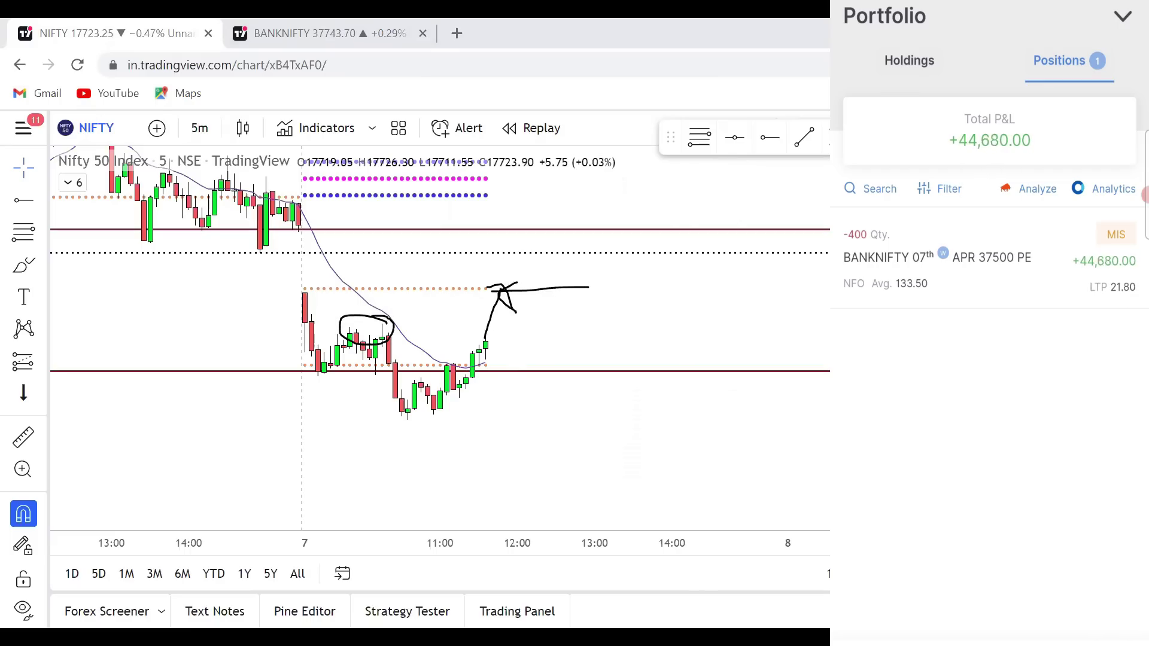
key("e")
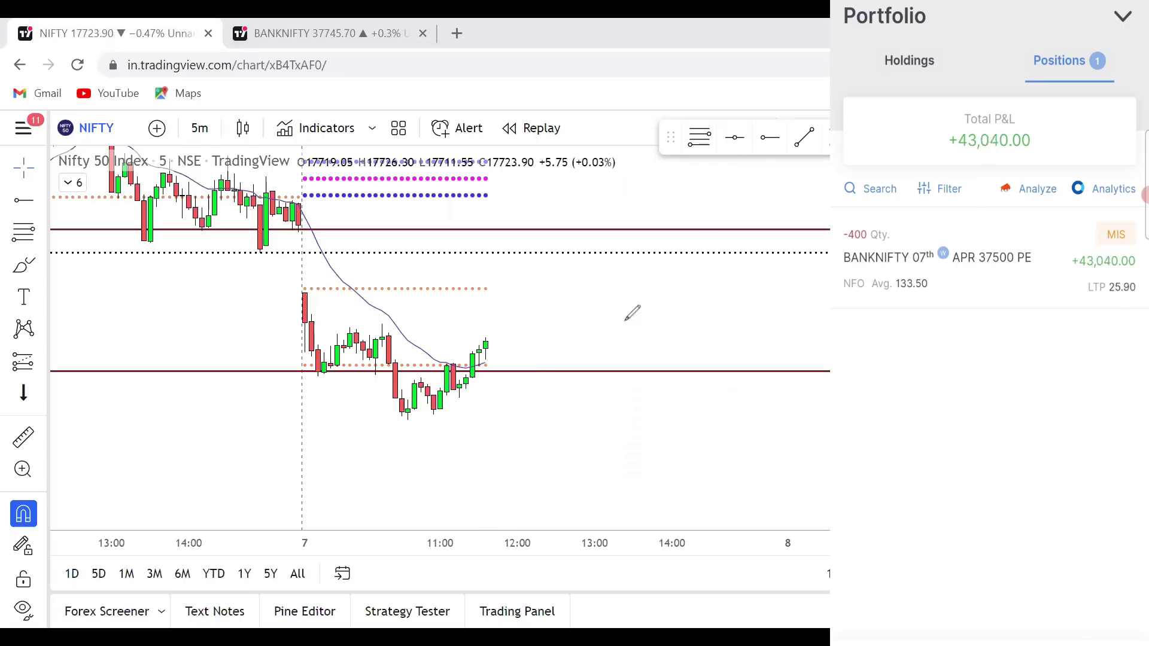
On BANKNIFTY, box the previous day's afternoon highs with their four touches circled, and sketch a rise to the upper black dotted level.
left_click(299, 19)
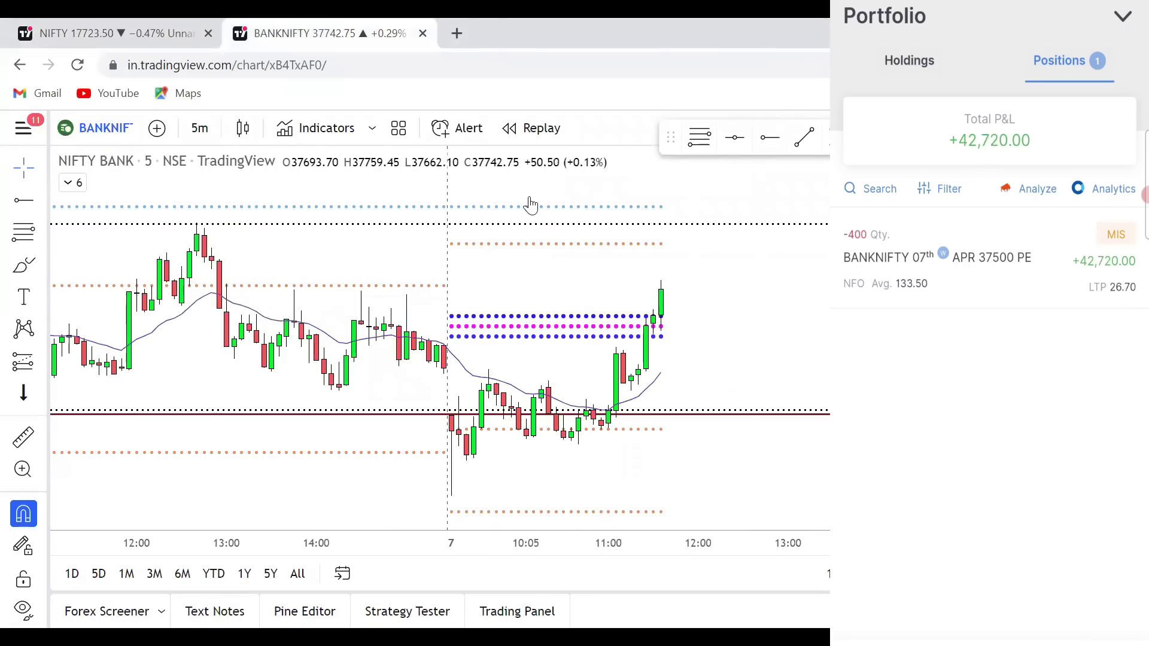
key("alt+shift+r")
left_click_drag(232, 287, 767, 297)
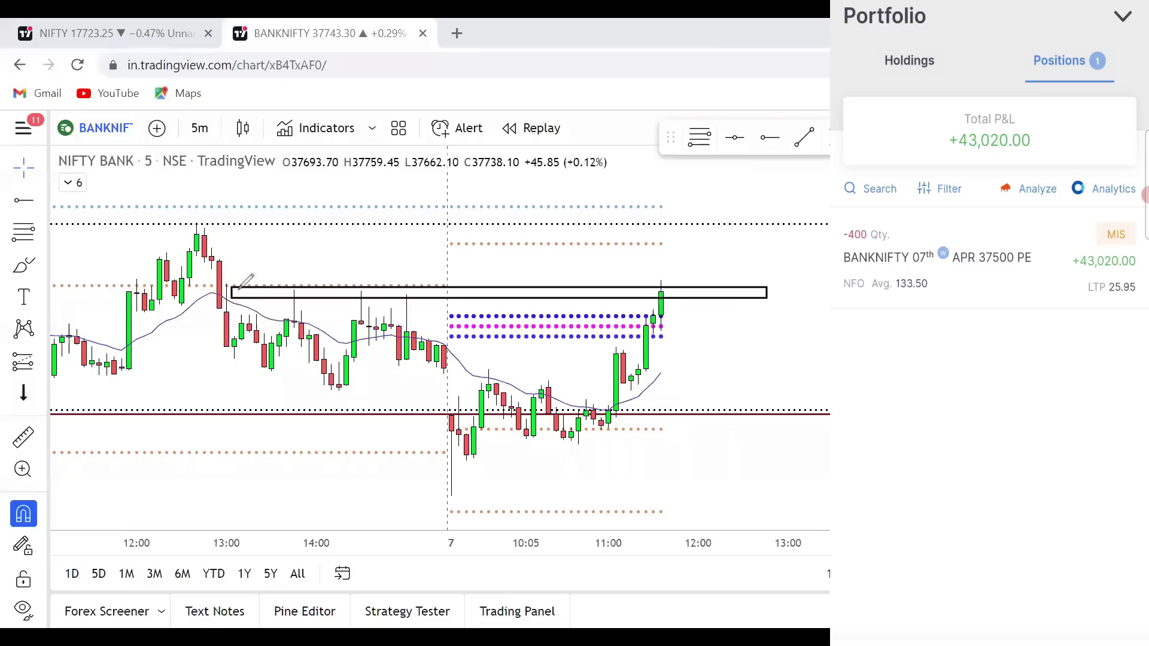
mouse_move(308, 277)
left_mouse_down()
mouse_move(290, 289)
mouse_move(318, 282)
mouse_move(293, 280)
left_mouse_up()
mouse_move(365, 279)
left_mouse_down()
mouse_move(393, 299)
mouse_move(419, 292)
left_mouse_up()
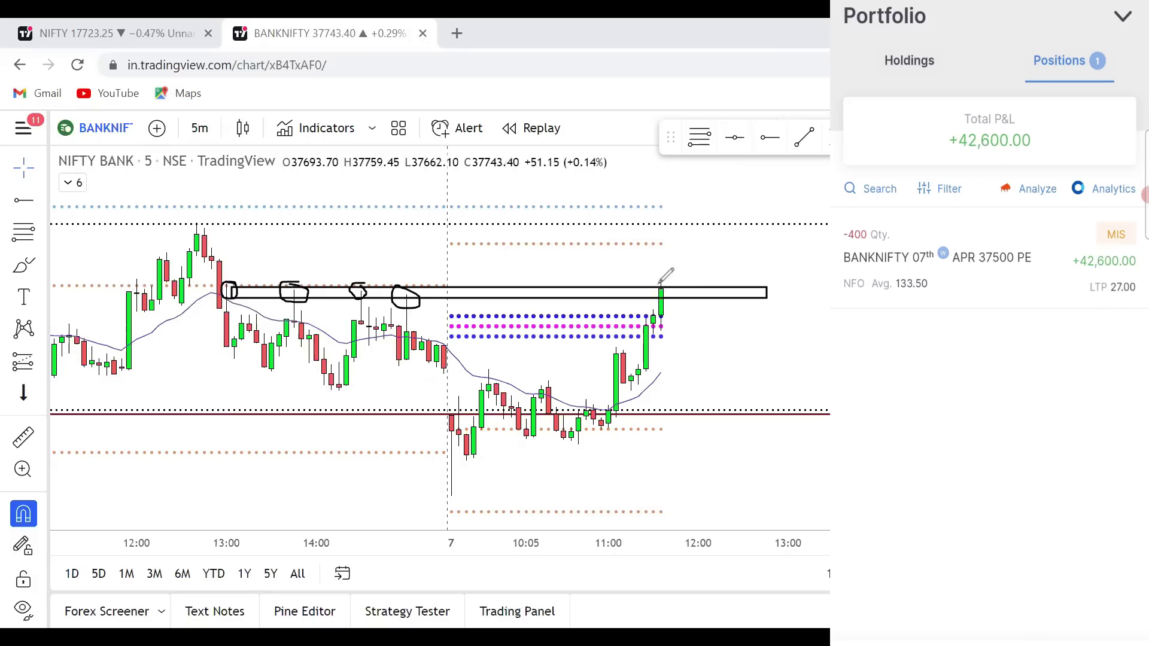
mouse_move(676, 278)
left_mouse_down()
mouse_move(693, 286)
mouse_move(701, 226)
mouse_move(720, 251)
left_mouse_up()
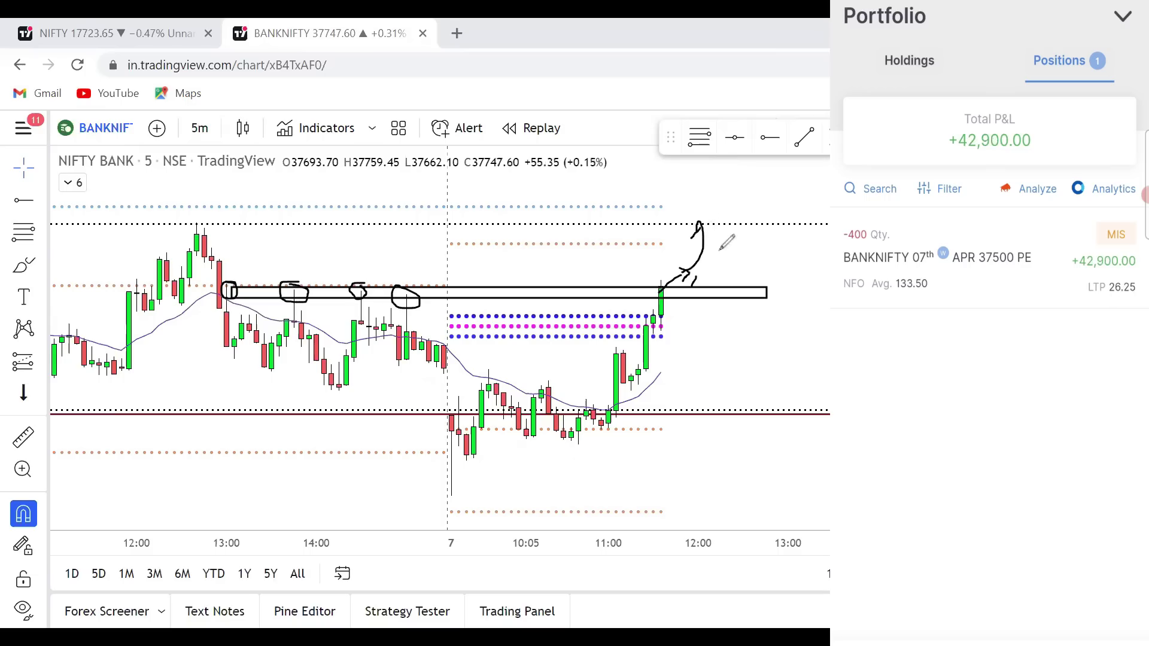
left_click_drag(198, 218, 193, 217)
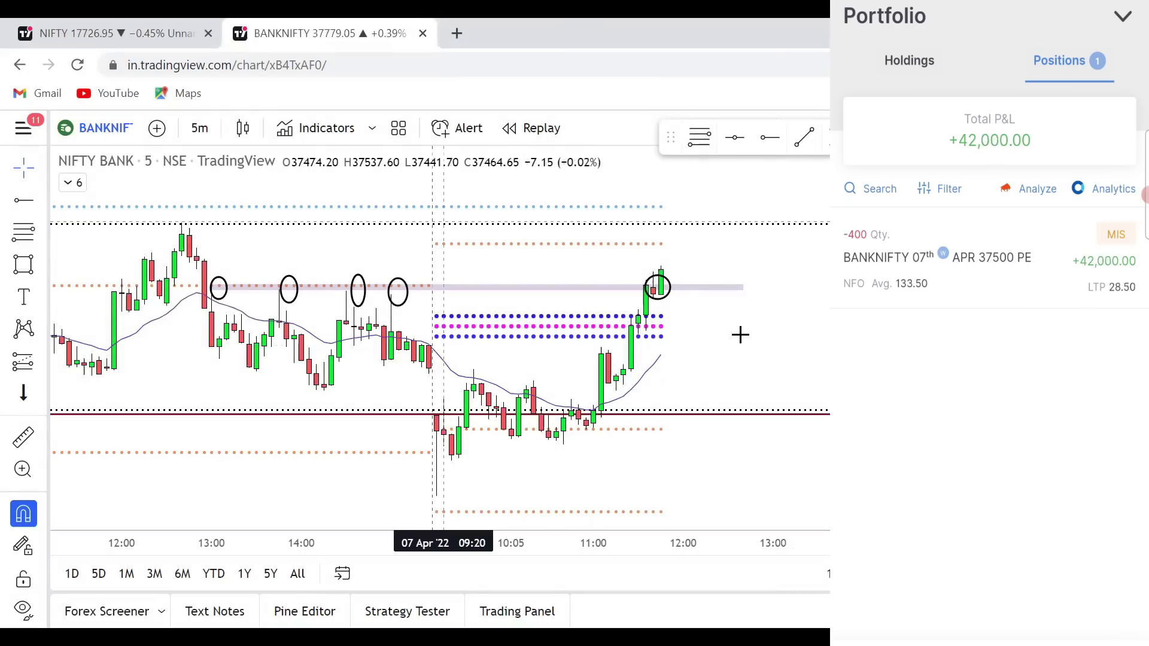
Replace the arrows at the BANKNIFTY resistance band with a circle on the orange dotted level and a rising arrow to the black dotted line.
left_click_drag(661, 278, 689, 278)
mouse_move(401, 279)
left_mouse_down()
mouse_move(384, 290)
mouse_move(395, 287)
left_mouse_up()
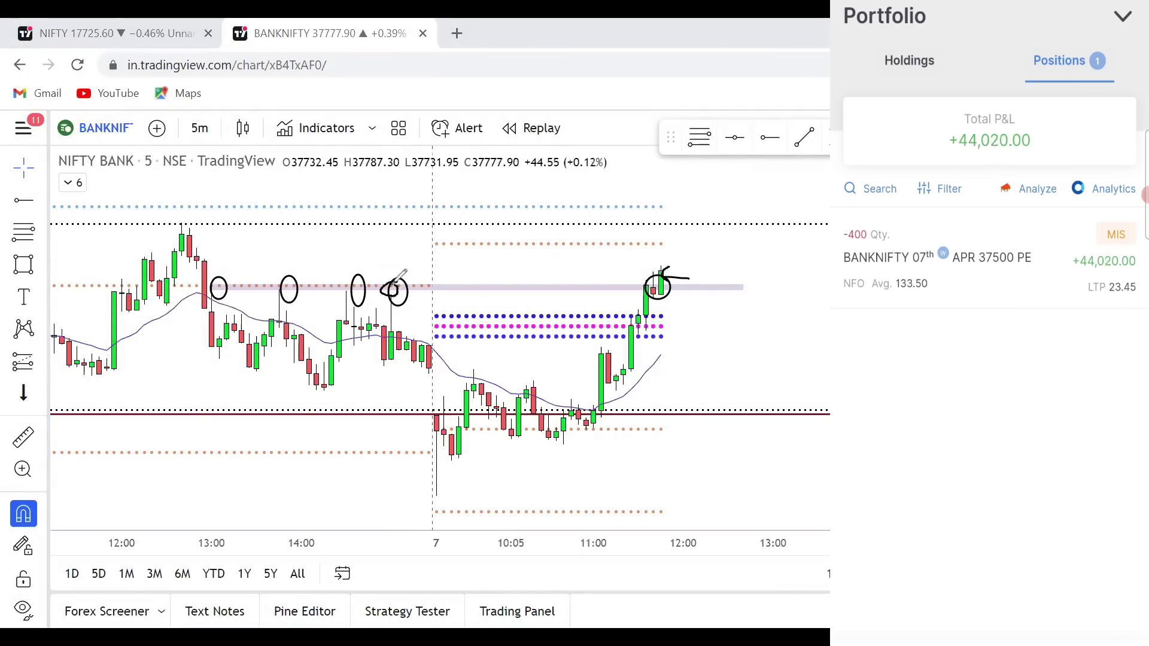
key("e")
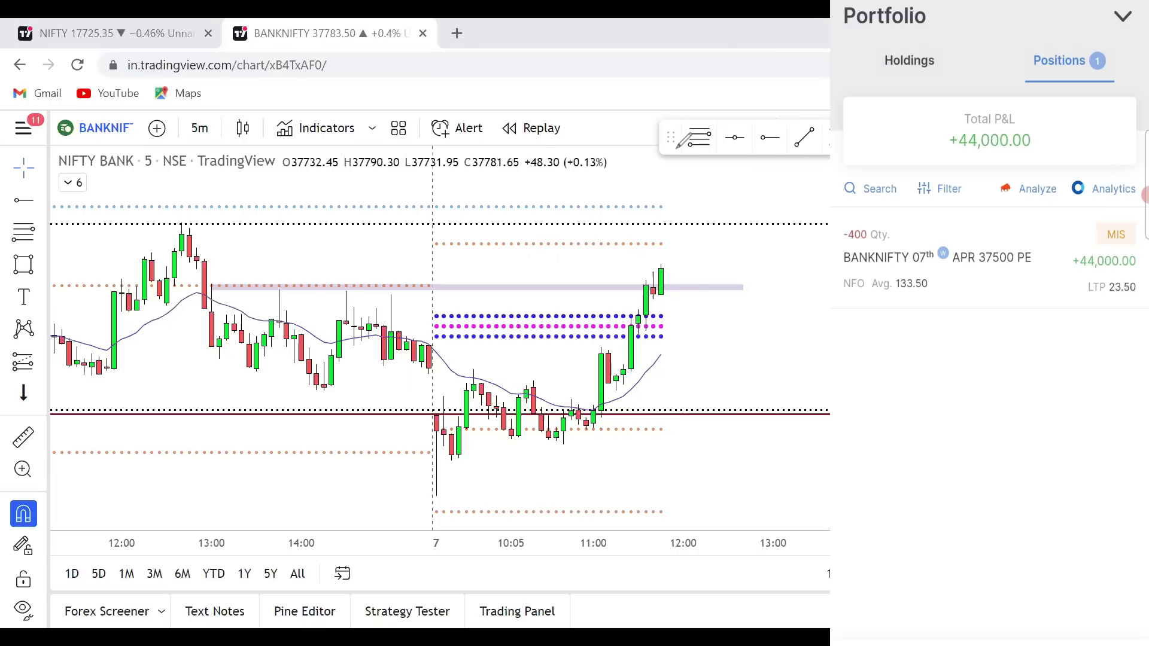
key("ctrl+shift+3")
mouse_move(686, 262)
left_mouse_down()
mouse_move(688, 224)
mouse_move(693, 243)
mouse_move(655, 245)
mouse_move(701, 225)
mouse_move(682, 238)
mouse_move(672, 223)
left_mouse_up()
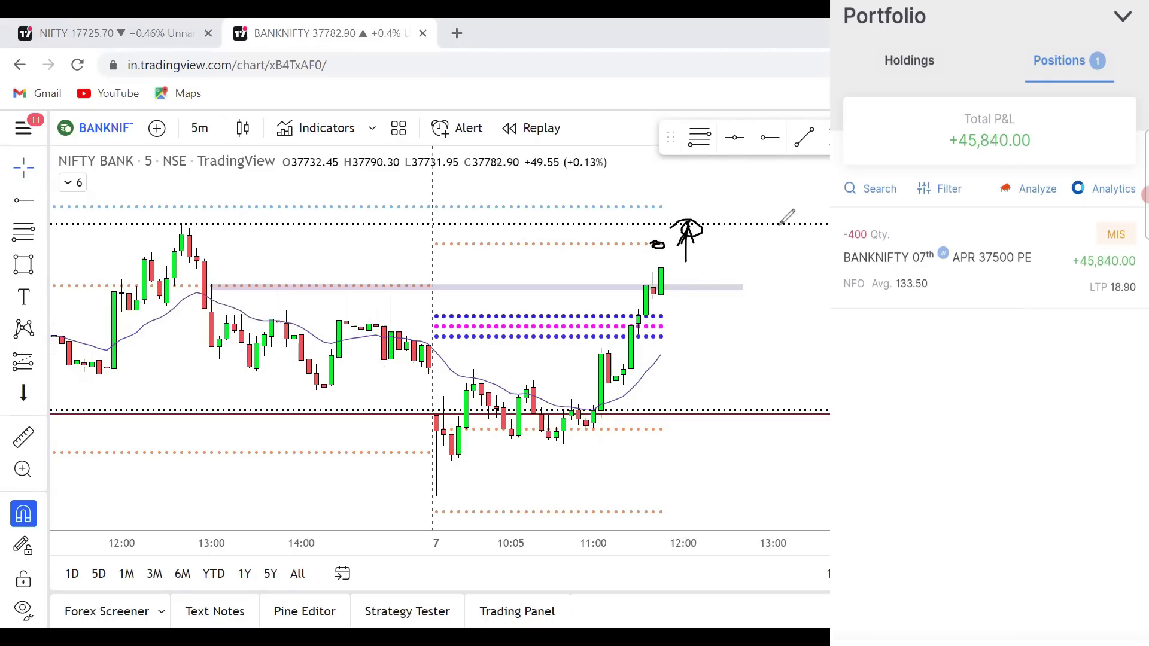
On NIFTY, circle the candle crossing above the lower maroon level, sketch a falling arrow from it, and clear both marks.
left_click(152, 19)
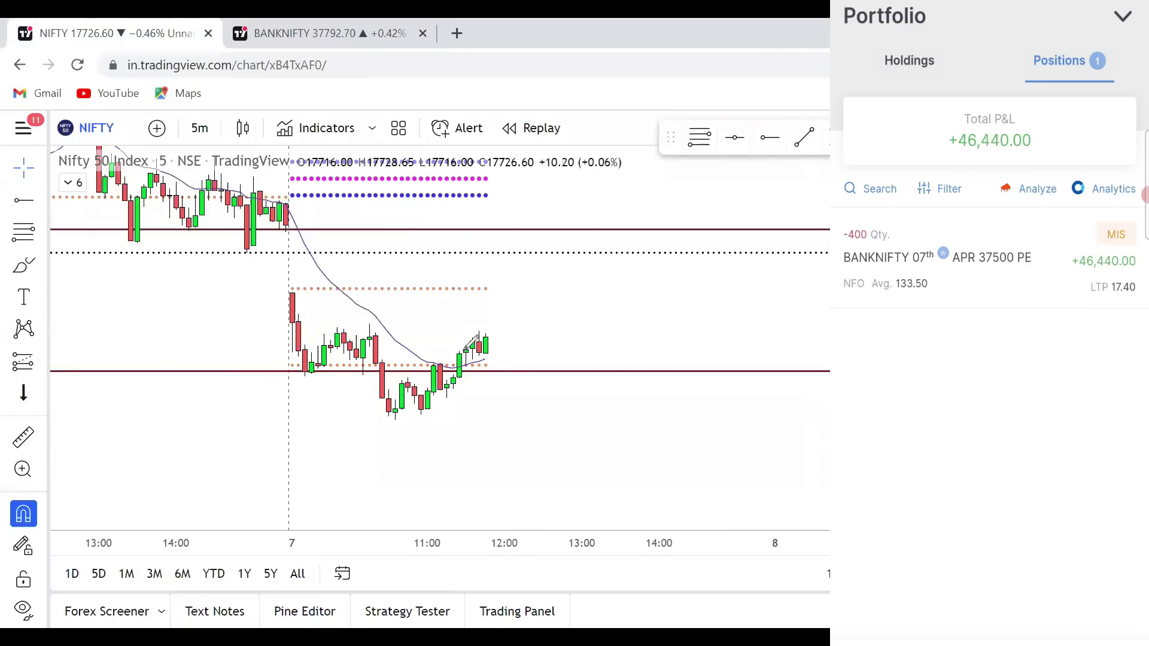
mouse_move(466, 353)
left_mouse_down()
mouse_move(454, 377)
mouse_move(466, 354)
mouse_move(469, 442)
mouse_move(482, 440)
left_mouse_up()
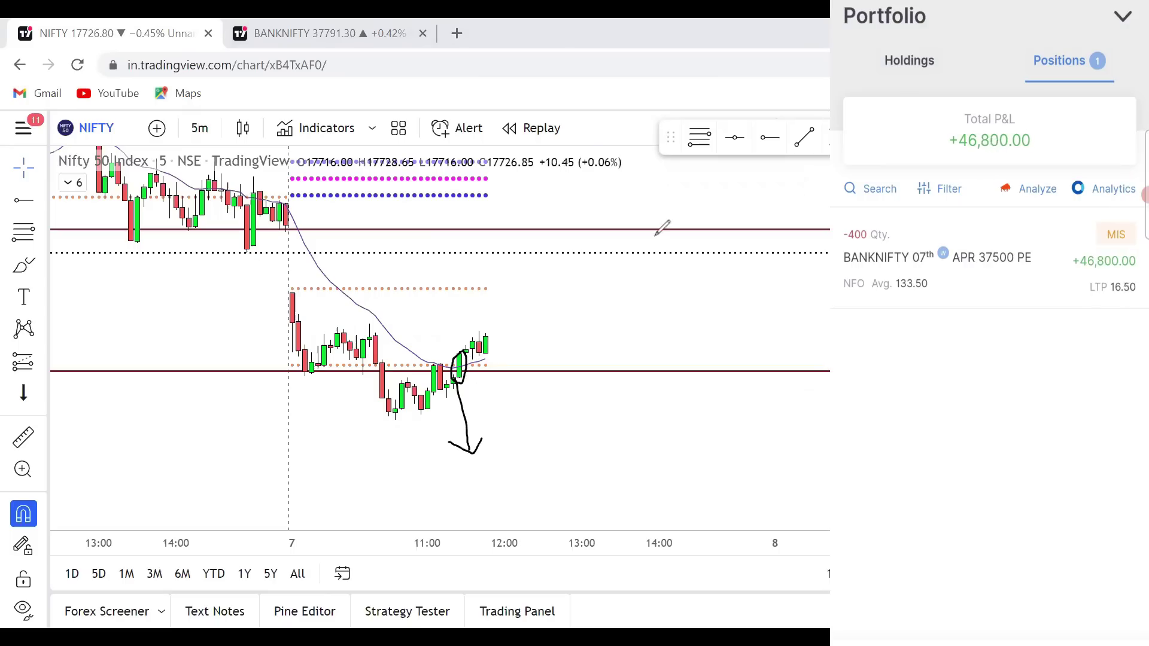
key("ctrl+shift+7")
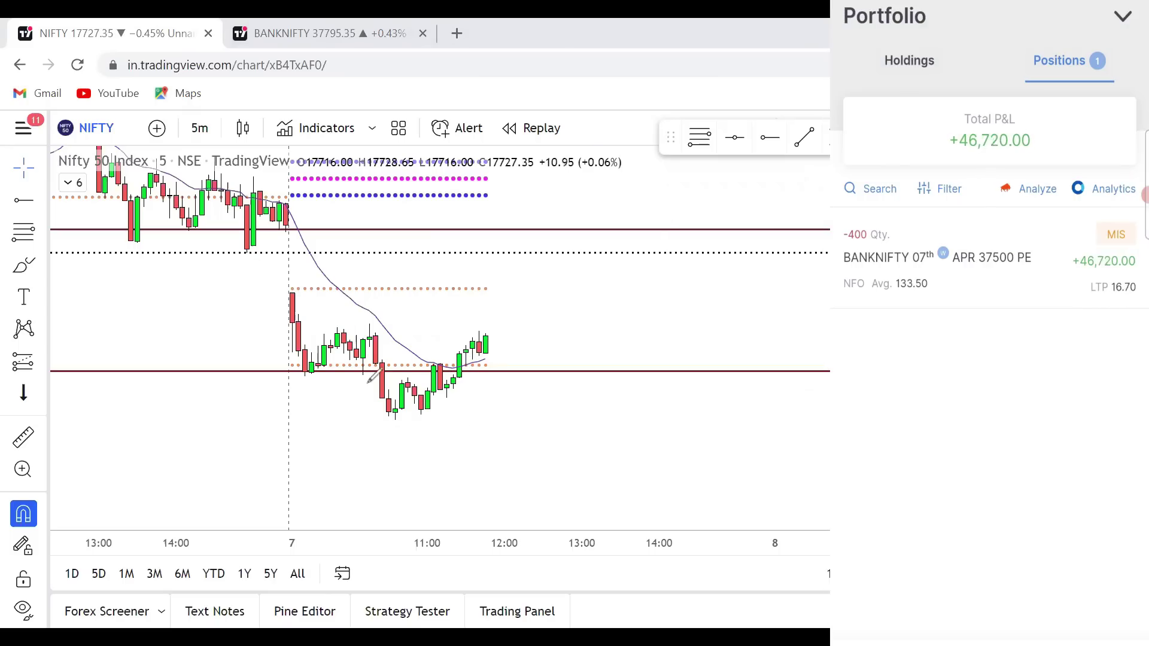
Point an arrow at the NIFTY breakdown candle, write SL above it, and circle the recovery candle at the maroon level with an arrow.
mouse_move(342, 389)
left_mouse_down()
mouse_move(376, 388)
mouse_move(359, 401)
left_mouse_up()
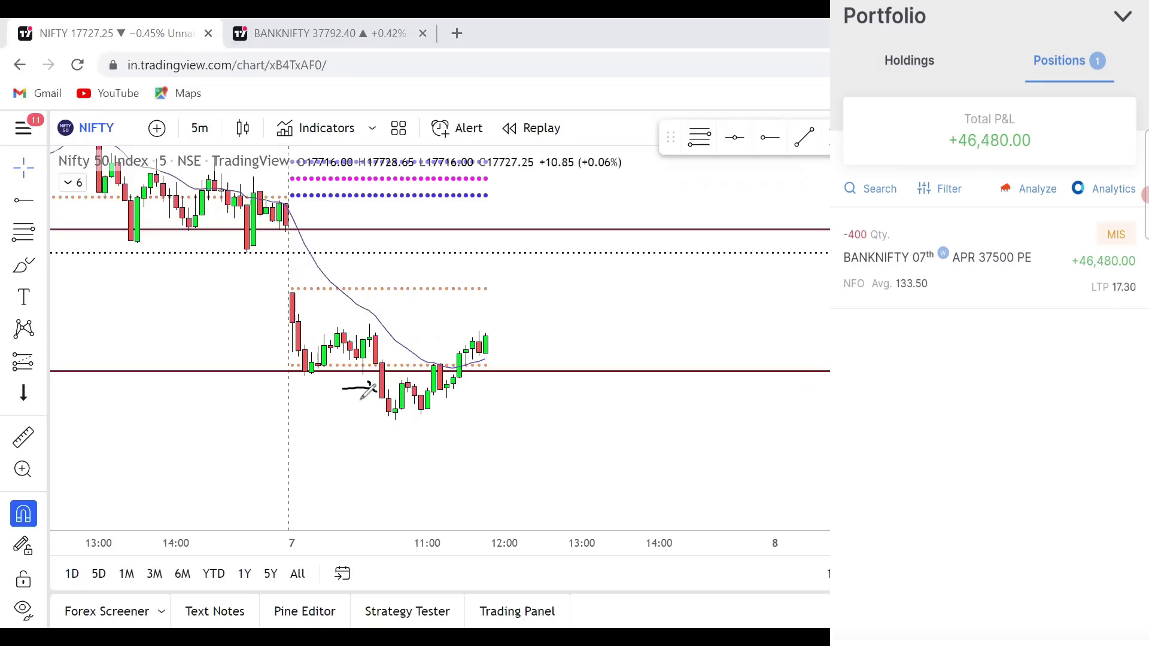
mouse_move(376, 359)
left_mouse_down()
mouse_move(397, 359)
mouse_move(392, 346)
mouse_move(461, 383)
mouse_move(475, 361)
mouse_move(458, 351)
left_mouse_up()
mouse_move(355, 374)
left_mouse_down()
mouse_move(369, 386)
mouse_move(347, 402)
left_mouse_up()
left_click_drag(333, 388, 371, 389)
left_click_drag(554, 369, 466, 365)
left_click_drag(466, 366, 486, 382)
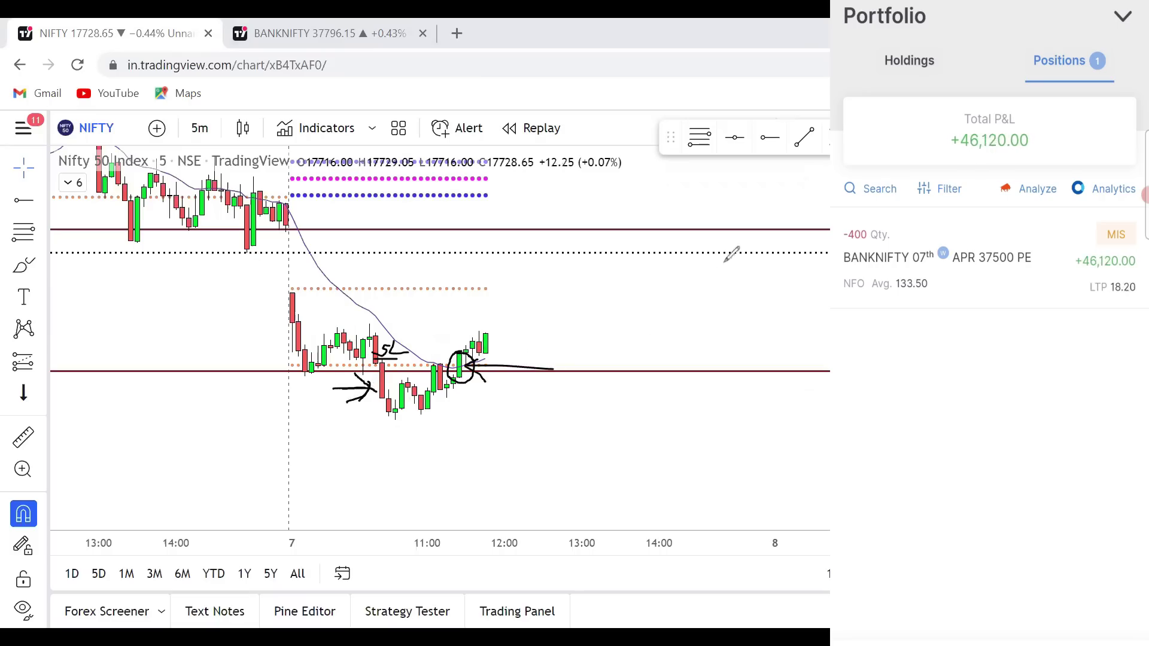
On BANKNIFTY, circle the latest candle and previous high at the black dotted level, outline the level, add a falling line, and clear everything.
key("ctrl+Tab")
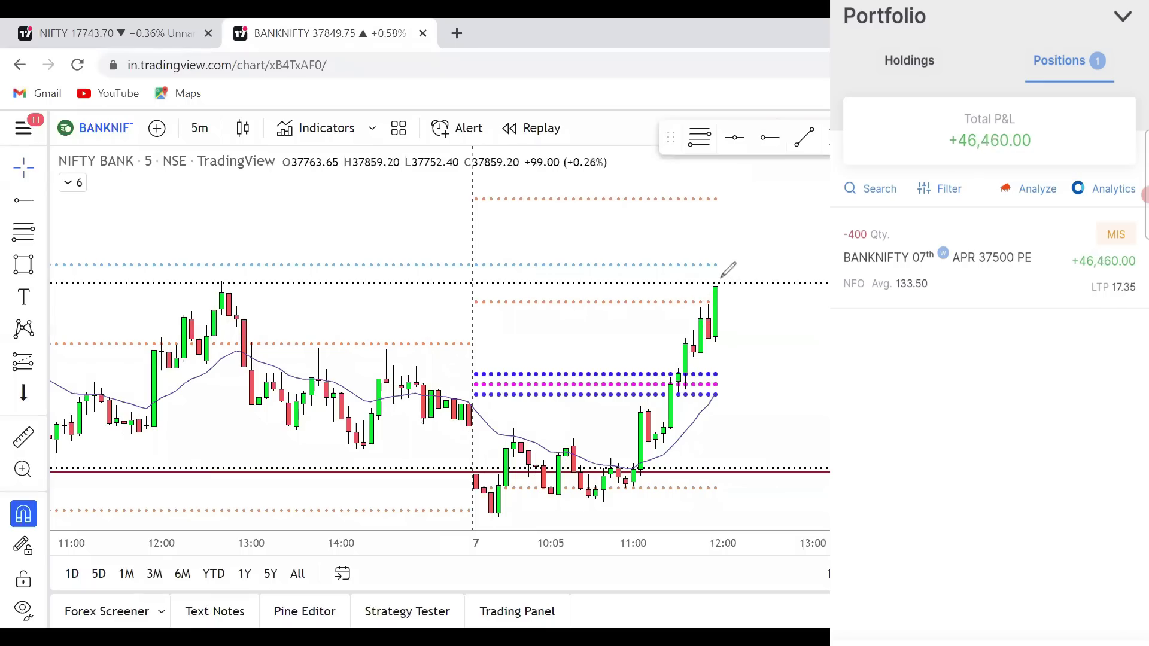
mouse_move(718, 275)
left_mouse_down()
mouse_move(734, 286)
mouse_move(724, 274)
left_mouse_up()
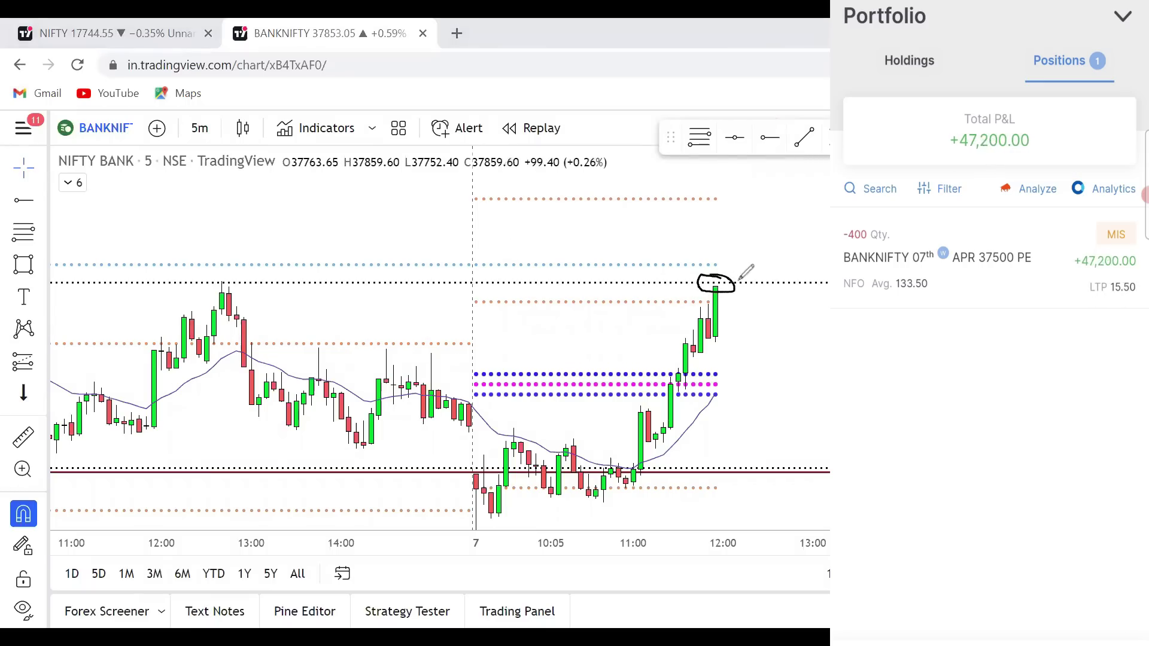
left_click_drag(227, 277, 223, 279)
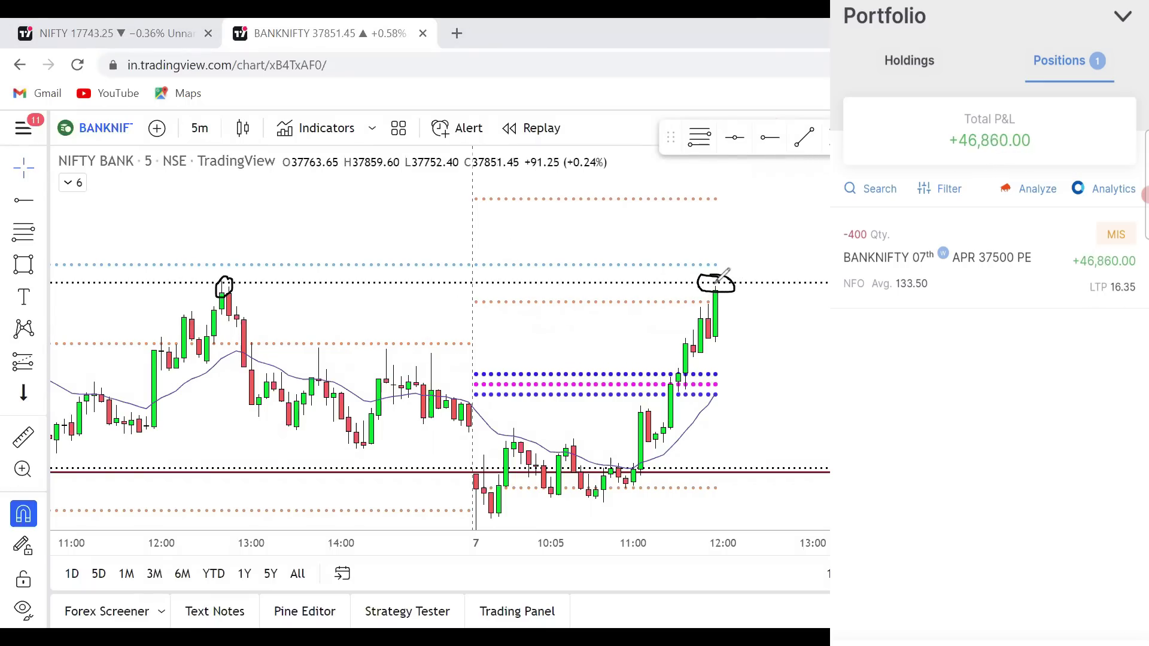
mouse_move(720, 278)
left_mouse_down()
mouse_move(725, 287)
mouse_move(790, 279)
mouse_move(717, 277)
left_mouse_up()
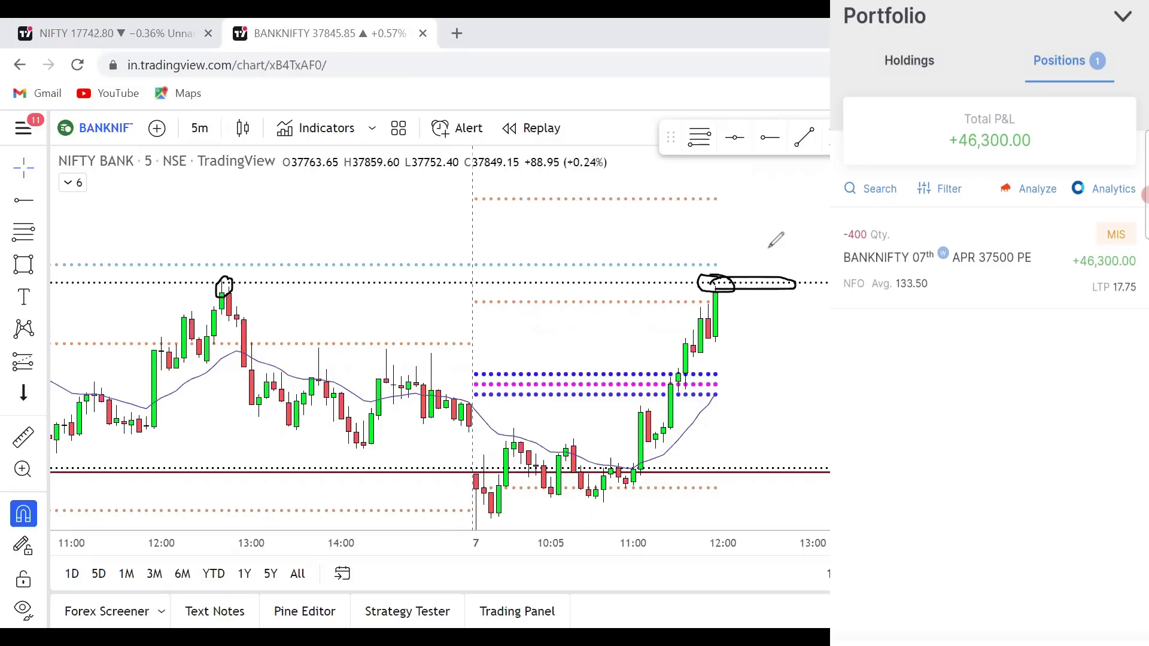
left_click_drag(716, 281, 772, 359)
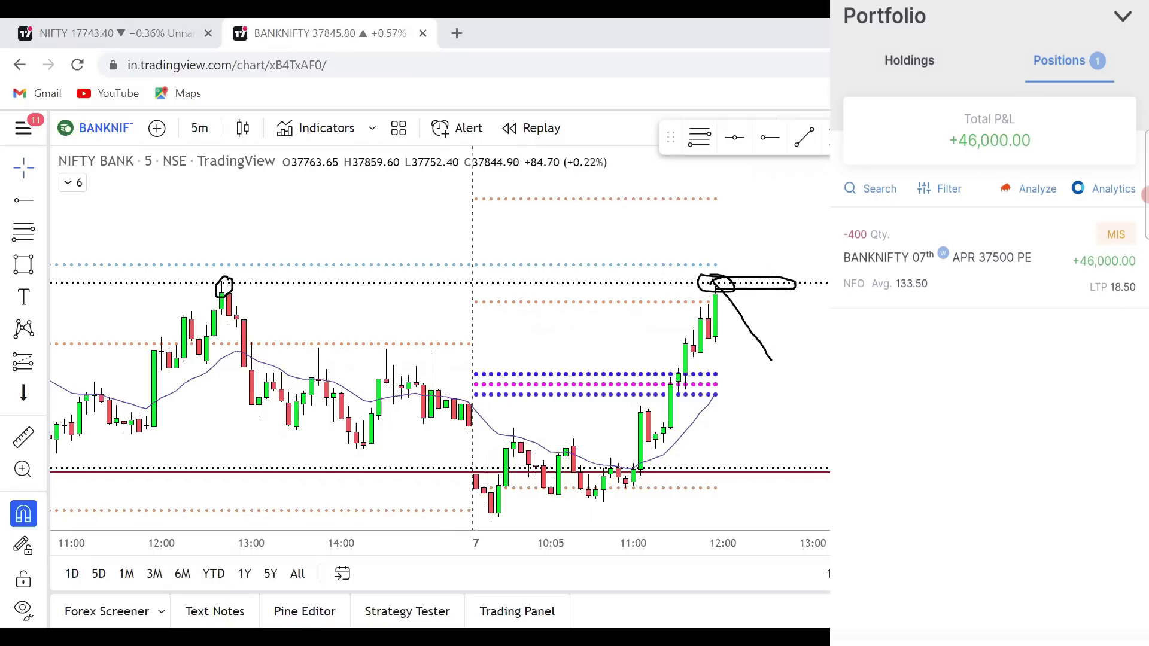
key("e")
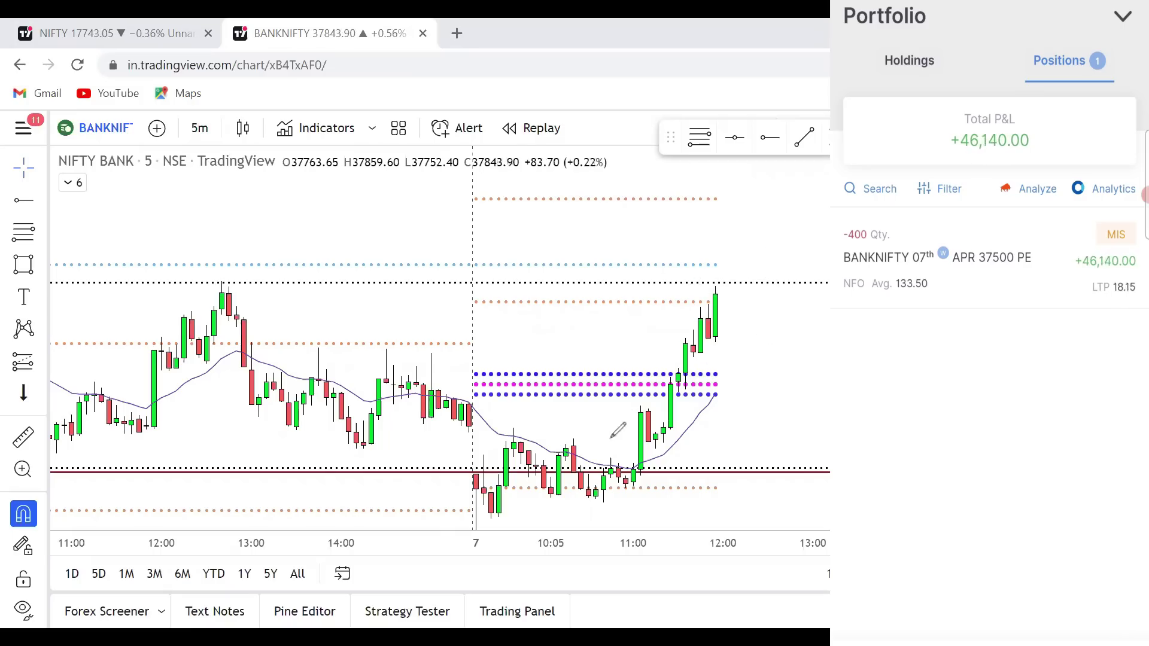
Circle the BANKNIFTY breakout above the lower maroon level and the latest candle's high, and clear both circles.
mouse_move(632, 455)
left_mouse_down()
mouse_move(639, 474)
mouse_move(628, 446)
mouse_move(614, 463)
left_mouse_up()
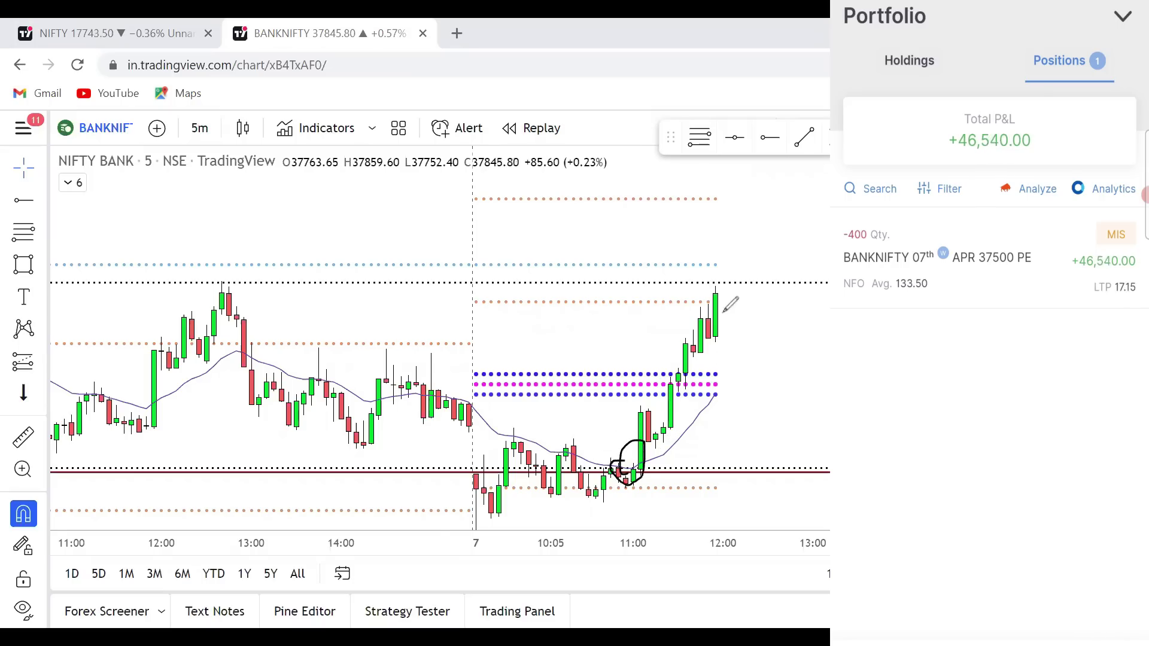
left_click_drag(710, 282, 718, 281)
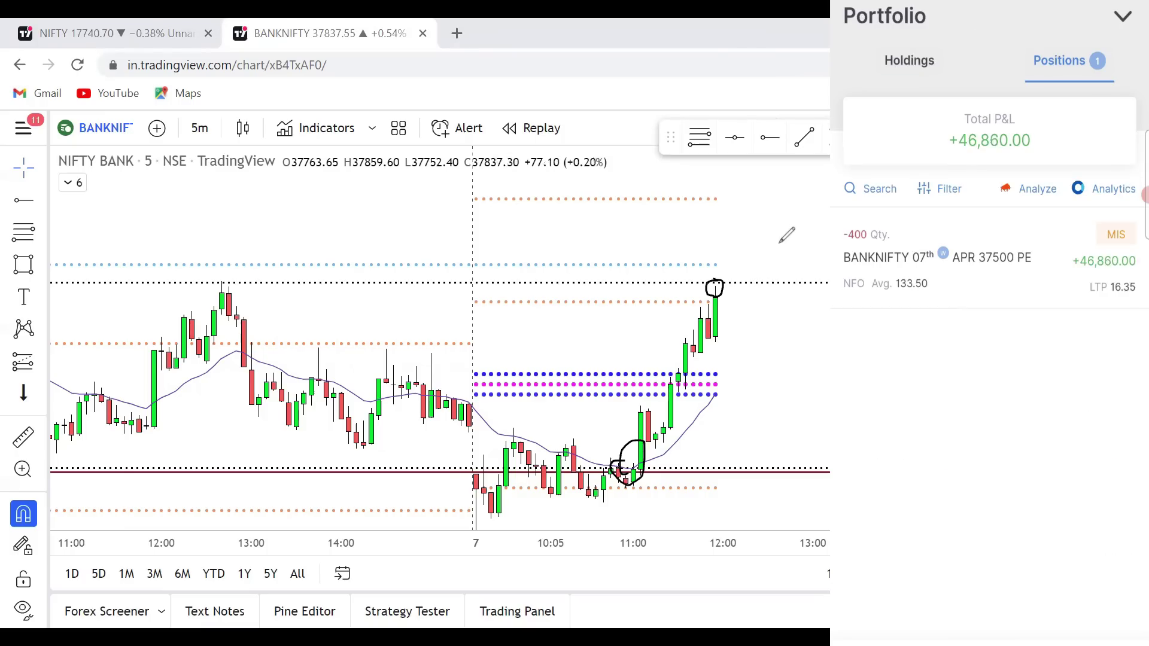
key("e")
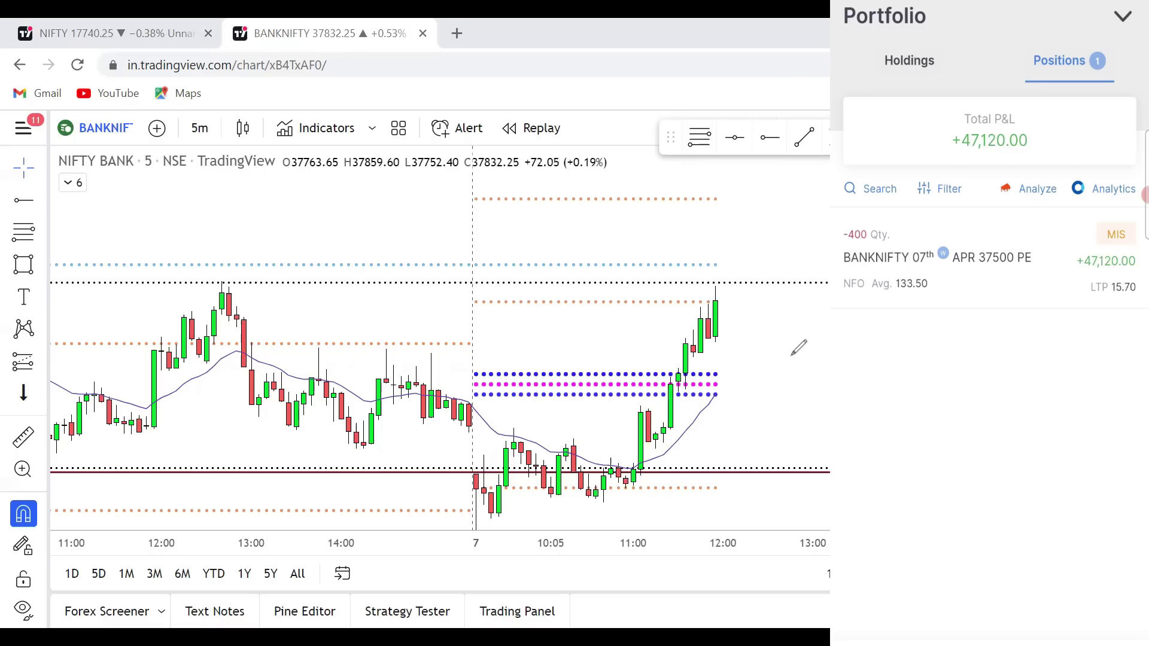
Draw a black horizontal ray on BANKNIFTY at the low of the last candles before the 6 April session.
left_click_drag(93, 154, 537, 233)
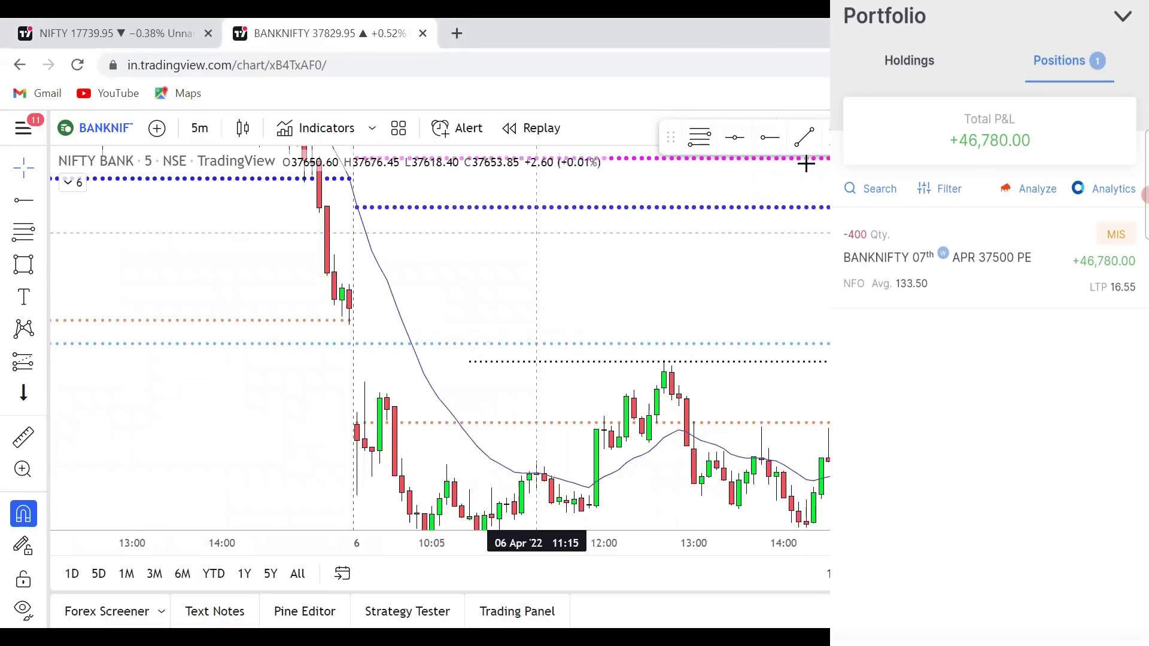
left_click(208, 325)
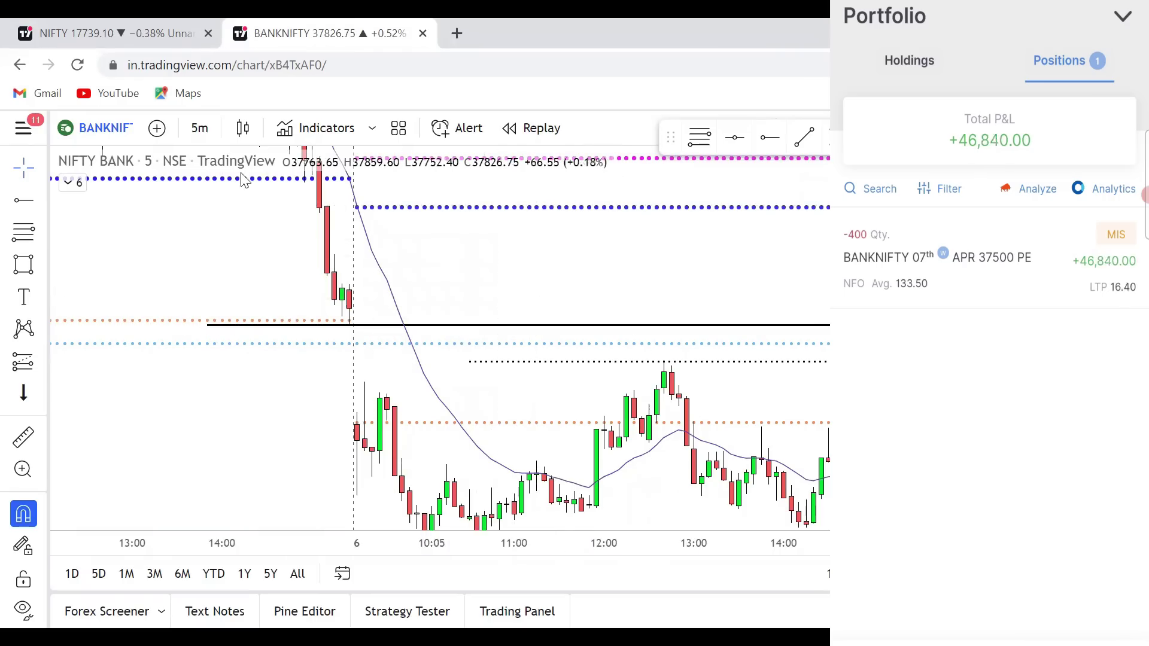
On NIFTY, circle the latest candle and the first 7 April candle at the upper orange dotted level, and add a rising line.
key("ctrl+Tab")
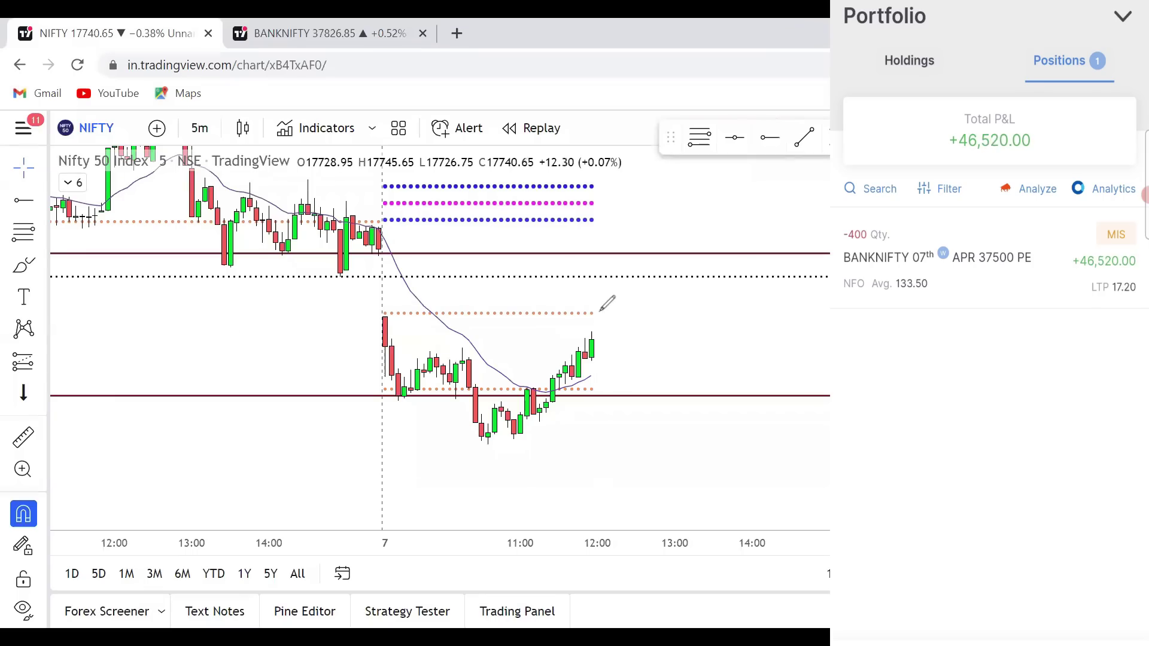
left_click_drag(597, 311, 591, 309)
left_click_drag(389, 314, 381, 314)
mouse_move(590, 320)
left_mouse_down()
mouse_move(632, 282)
mouse_move(622, 277)
left_mouse_up()
key("ctrl+Tab")
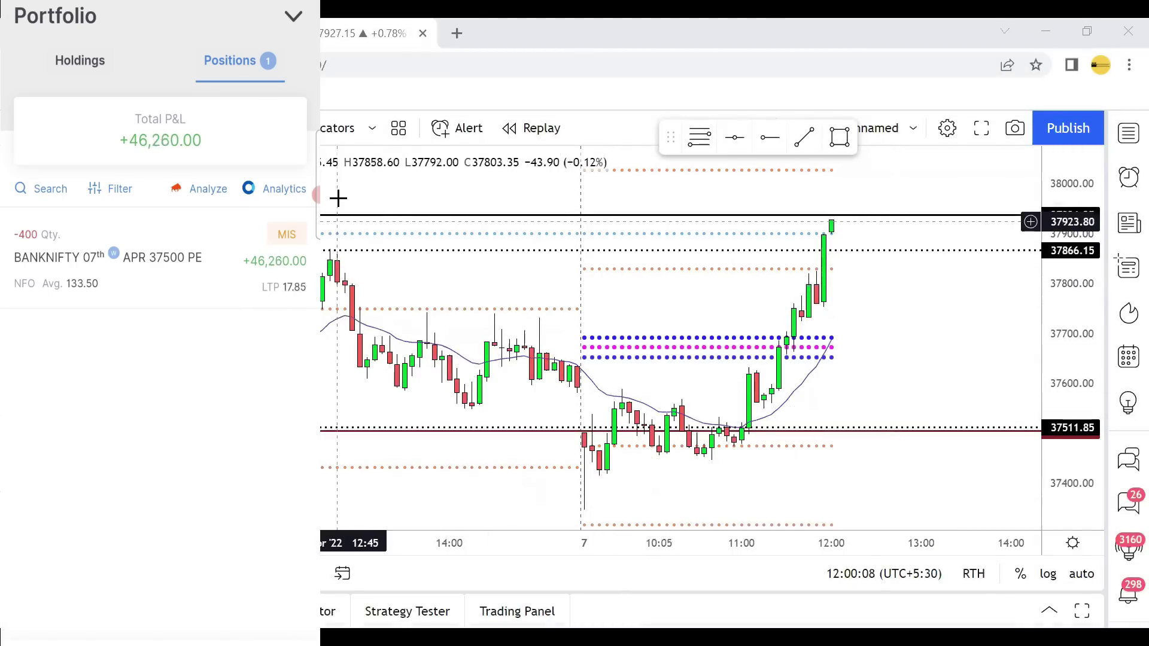
Circle BANKNIFTY's crossings of the black dotted and solid levels and NIFTY's first and latest 7 April candles, clearing each chart's circles.
mouse_move(812, 250)
left_mouse_down()
mouse_move(829, 247)
mouse_move(830, 211)
left_mouse_up()
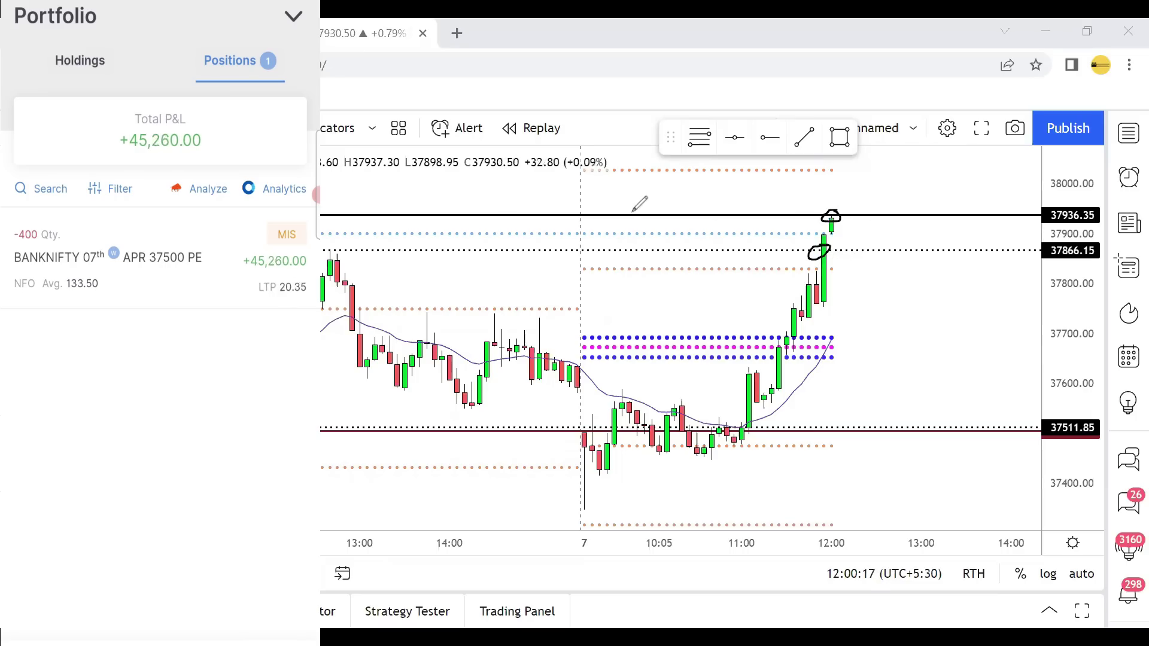
key("Escape")
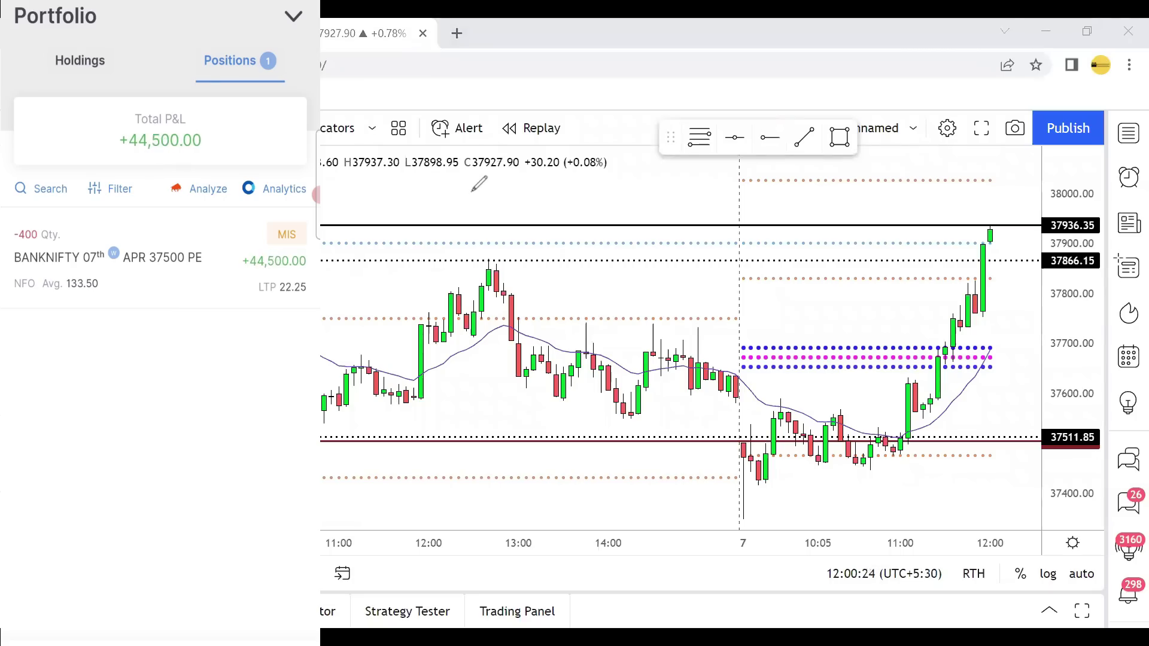
left_click_drag(577, 189, 399, 204)
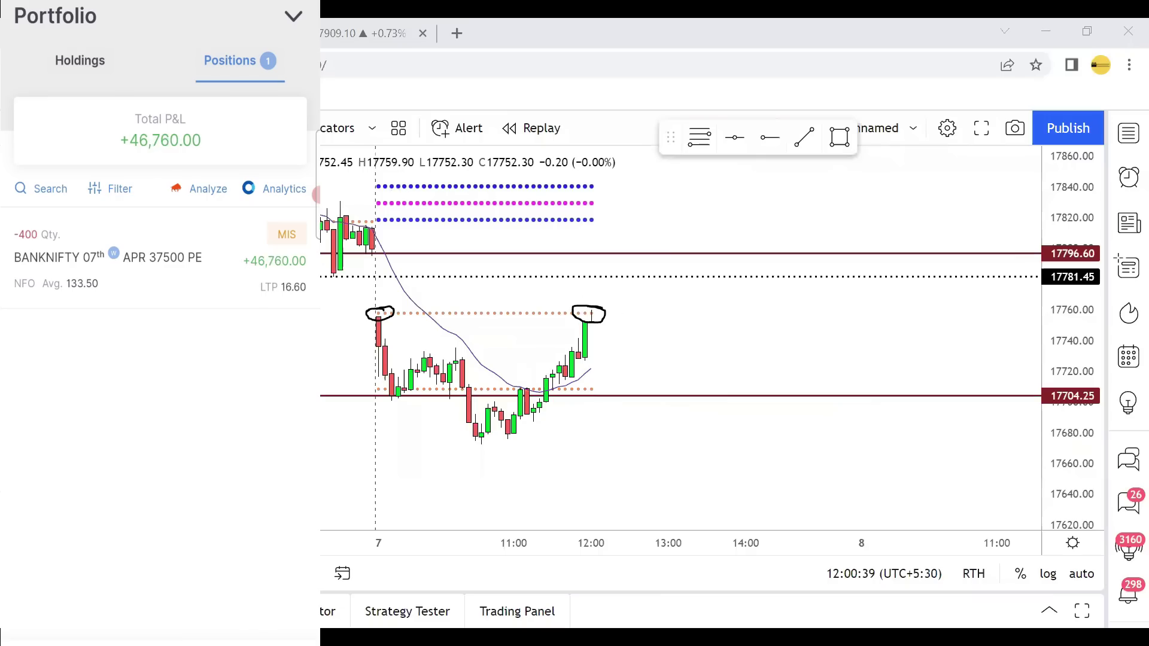
key("Escape")
On BANKNIFTY, sketch a short falling line from the latest candle at the solid black level.
key("ctrl+Tab")
left_click_drag(900, 354, 942, 356)
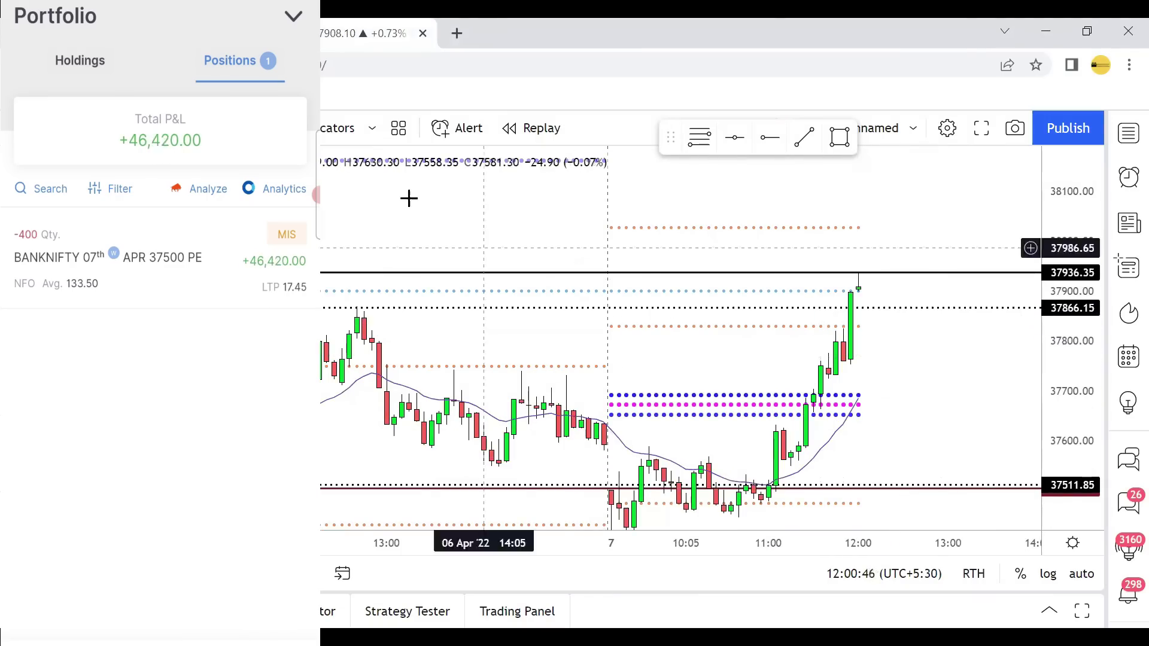
mouse_move(860, 282)
left_mouse_down()
mouse_move(894, 287)
mouse_move(884, 320)
left_mouse_up()
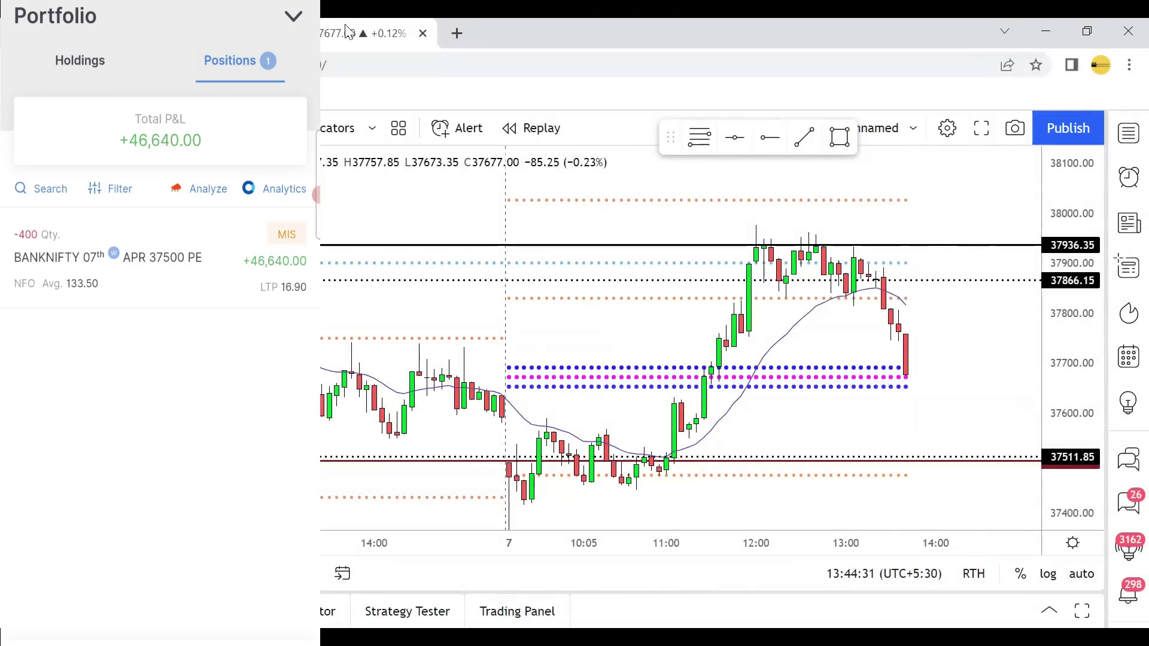
Circle the BANKNIFTY noon peak at the solid black level, draw a line pointing to it, and add a falling line toward the pivot band.
mouse_move(767, 235)
left_mouse_down()
mouse_move(755, 277)
mouse_move(784, 242)
mouse_move(758, 230)
mouse_move(750, 238)
left_mouse_up()
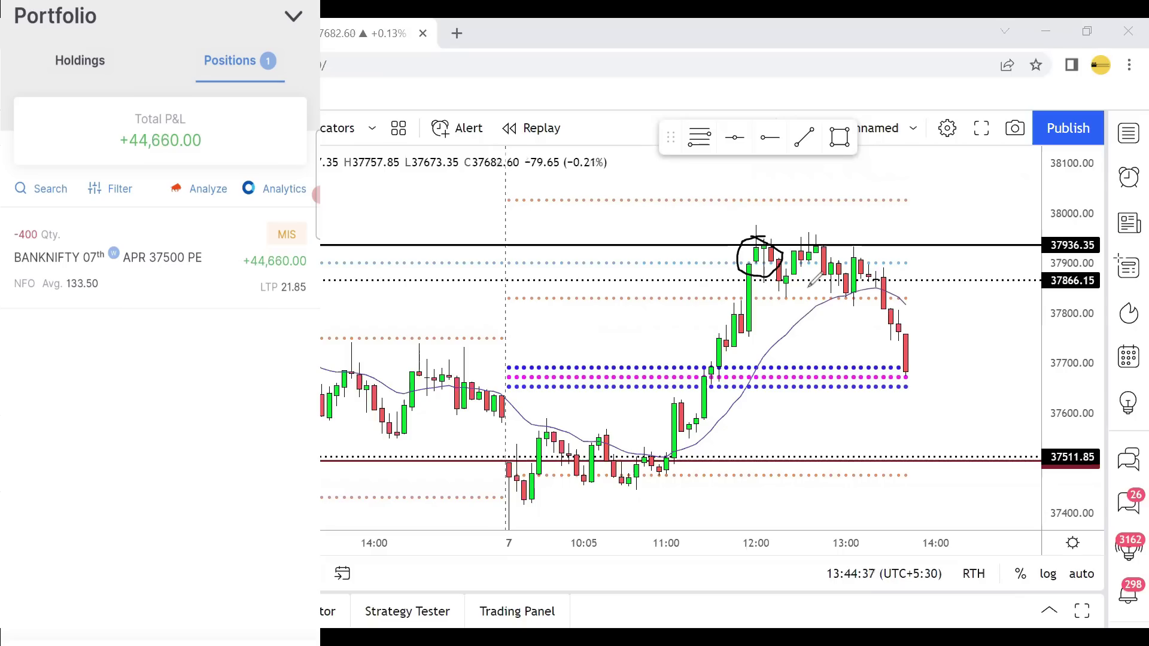
left_click_drag(773, 244, 841, 188)
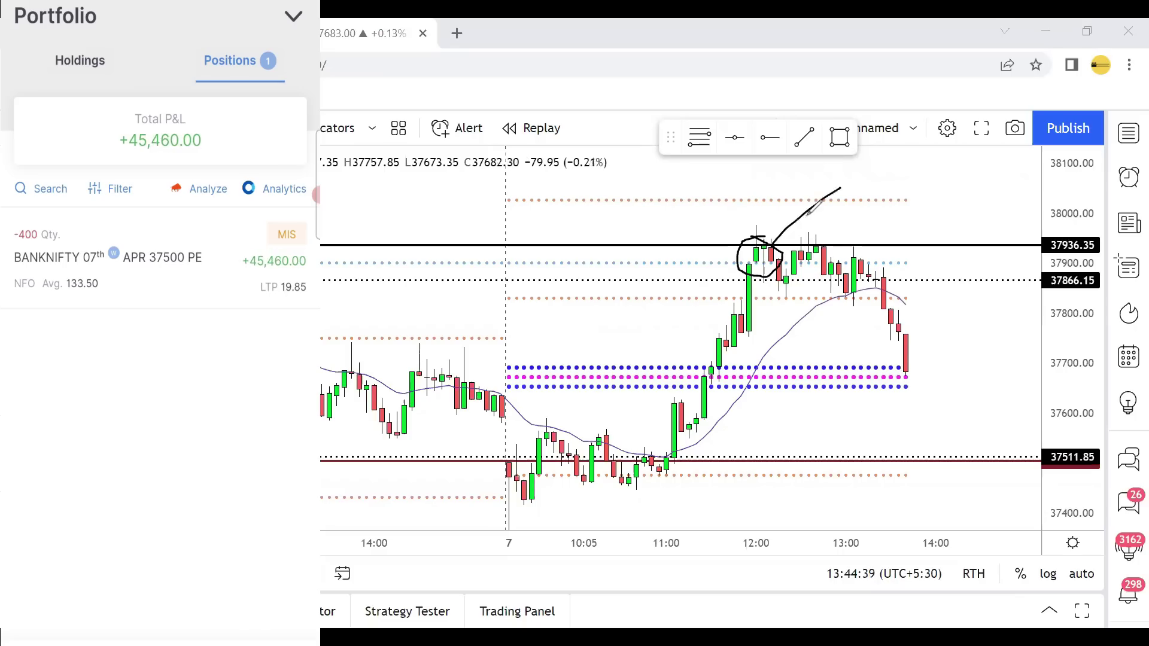
mouse_move(771, 220)
left_mouse_down()
mouse_move(767, 243)
mouse_move(878, 371)
left_mouse_up()
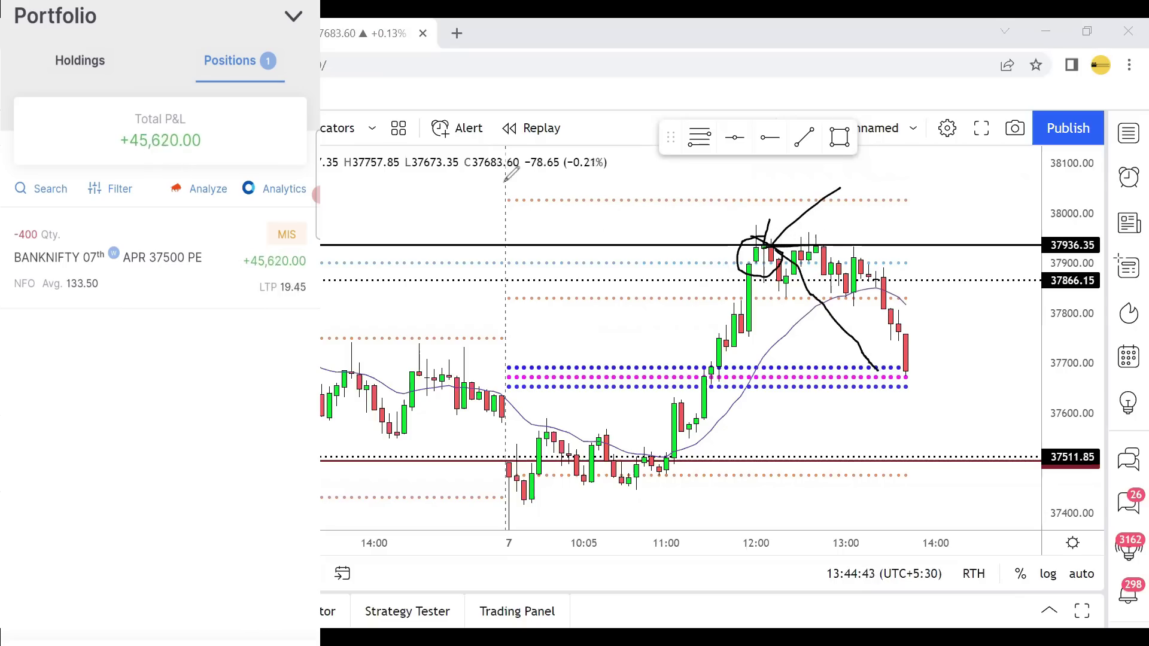
Cross out the circled BANKNIFTY peak, trace the decline down to the latest candle with a hook, and clear all strokes.
left_click_drag(738, 226, 767, 279)
left_click_drag(773, 238, 680, 305)
mouse_move(776, 246)
left_mouse_down()
mouse_move(859, 309)
mouse_move(896, 376)
mouse_move(926, 366)
mouse_move(909, 382)
mouse_move(898, 374)
left_mouse_up()
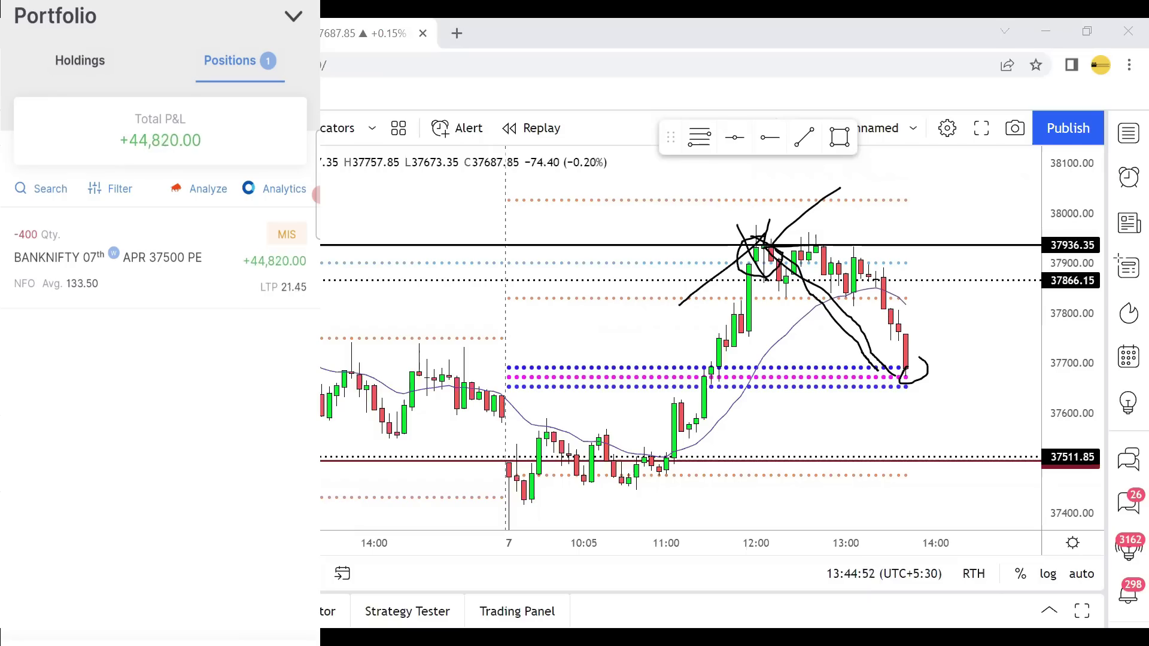
key("e")
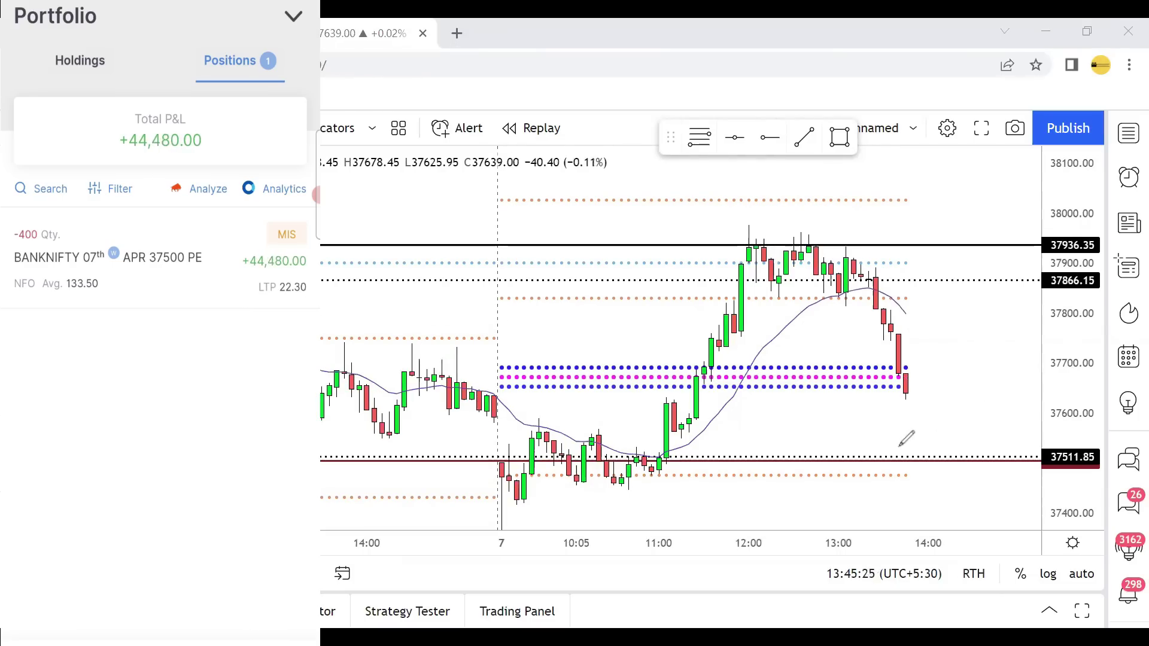
Circle and cross the lower maroon level below the latest BANKNIFTY candle, and sketch arrows for downward and upward moves from it.
mouse_move(909, 450)
left_mouse_down()
mouse_move(898, 470)
mouse_move(928, 473)
mouse_move(927, 450)
mouse_move(910, 446)
mouse_move(924, 472)
mouse_move(907, 479)
mouse_move(935, 490)
mouse_move(937, 506)
mouse_move(949, 488)
left_mouse_up()
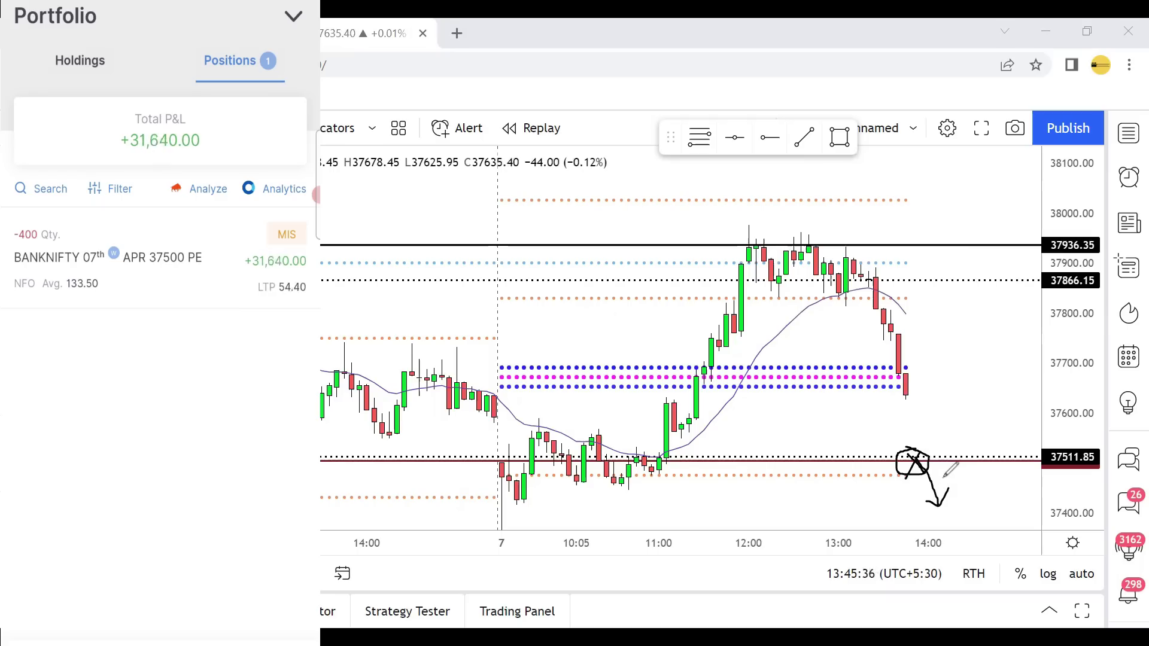
mouse_move(905, 477)
left_mouse_down()
mouse_move(940, 423)
mouse_move(946, 437)
left_mouse_up()
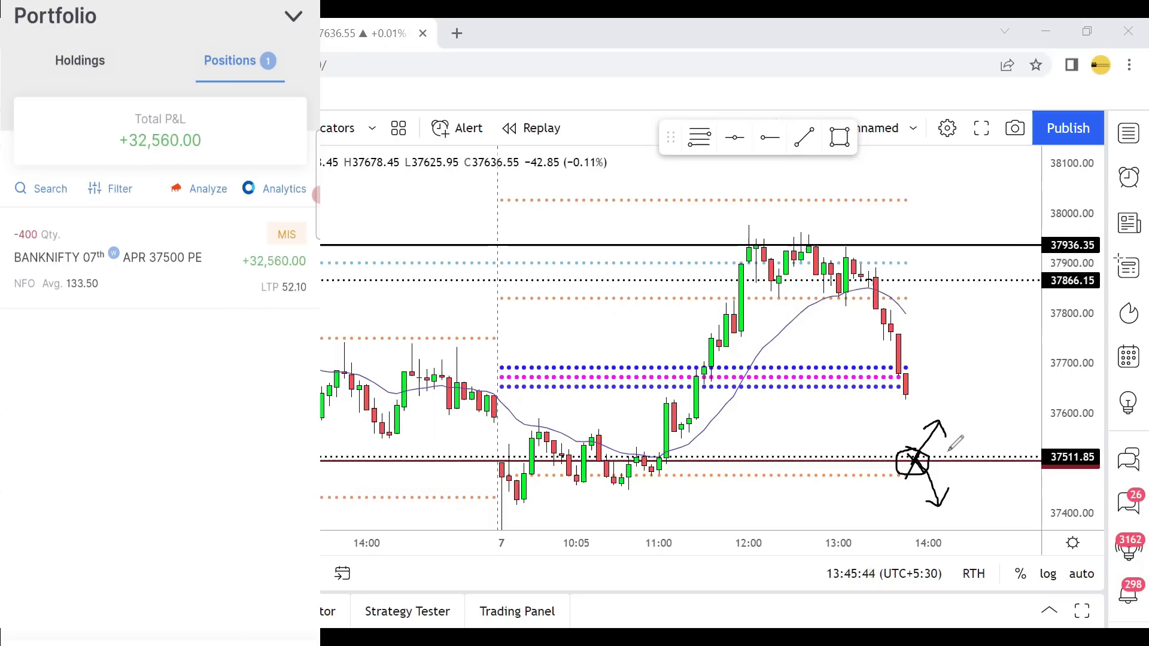
mouse_move(941, 449)
left_mouse_down()
mouse_move(958, 503)
mouse_move(967, 485)
left_mouse_up()
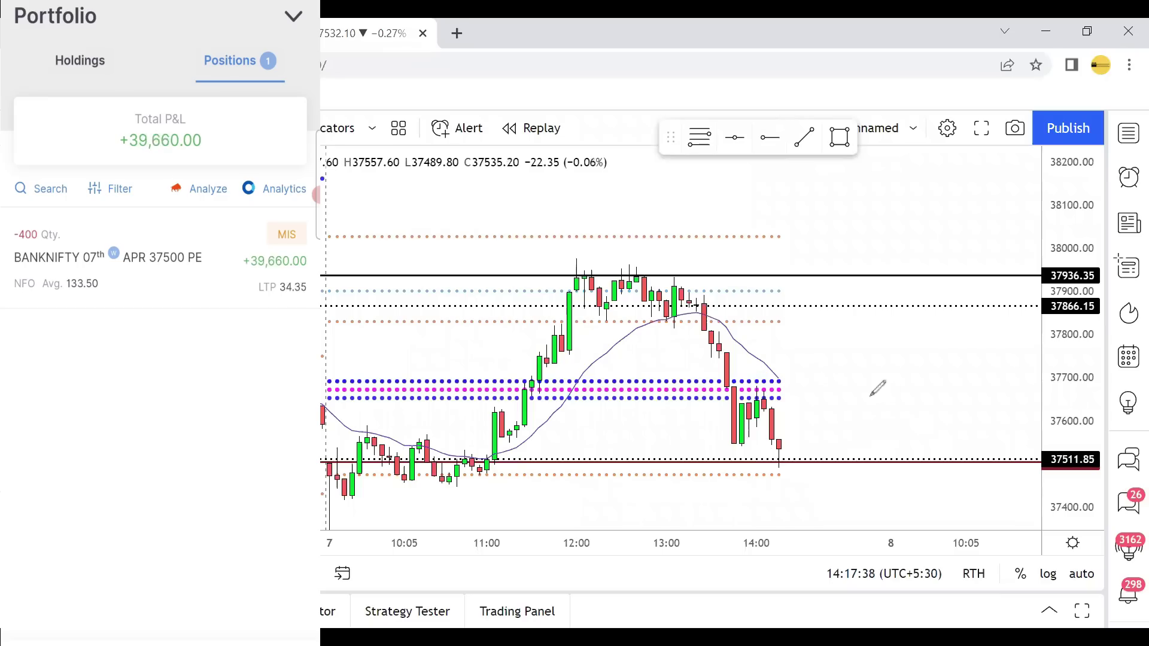
Write 37500 beside the latest BANKNIFTY candles, outline it, draw an arrow upward from it, and clear the note.
mouse_move(816, 379)
left_mouse_down()
mouse_move(862, 378)
mouse_move(861, 400)
mouse_move(893, 389)
mouse_move(880, 400)
mouse_move(902, 373)
mouse_move(921, 394)
mouse_move(935, 377)
mouse_move(957, 397)
left_mouse_up()
left_click_drag(884, 356, 929, 363)
mouse_move(823, 367)
left_mouse_down()
mouse_move(920, 351)
mouse_move(903, 357)
mouse_move(916, 326)
mouse_move(903, 328)
mouse_move(937, 330)
mouse_move(938, 347)
left_mouse_up()
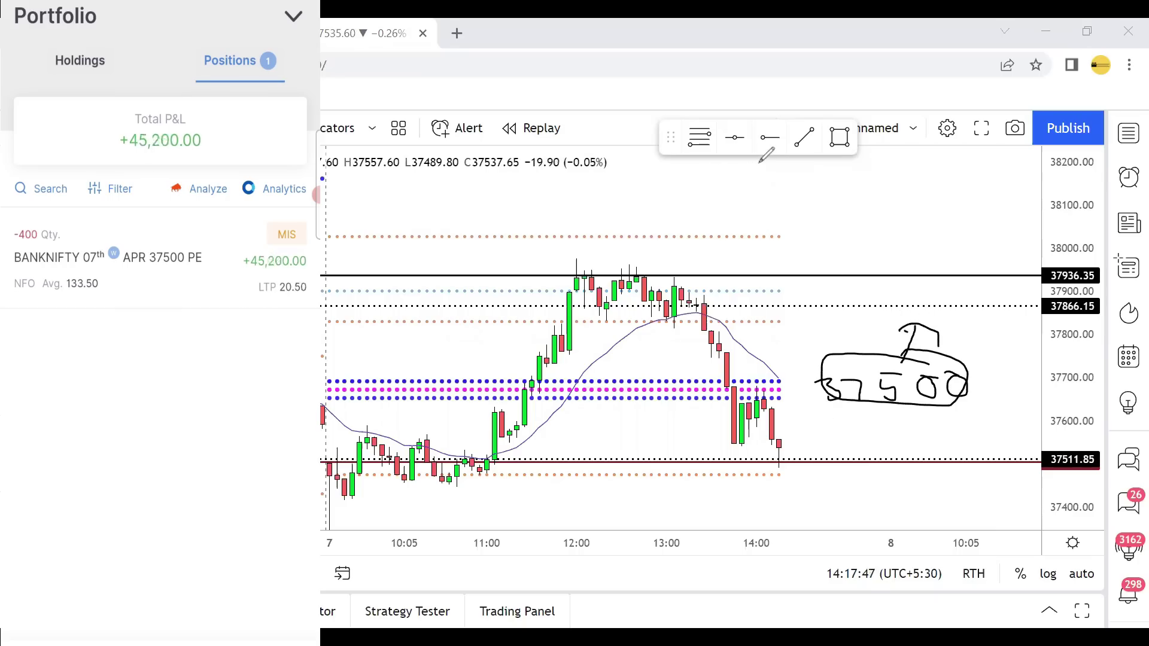
key("e")
mouse_move(472, 176)
left_mouse_down()
mouse_move(455, 175)
mouse_move(528, 175)
left_mouse_up()
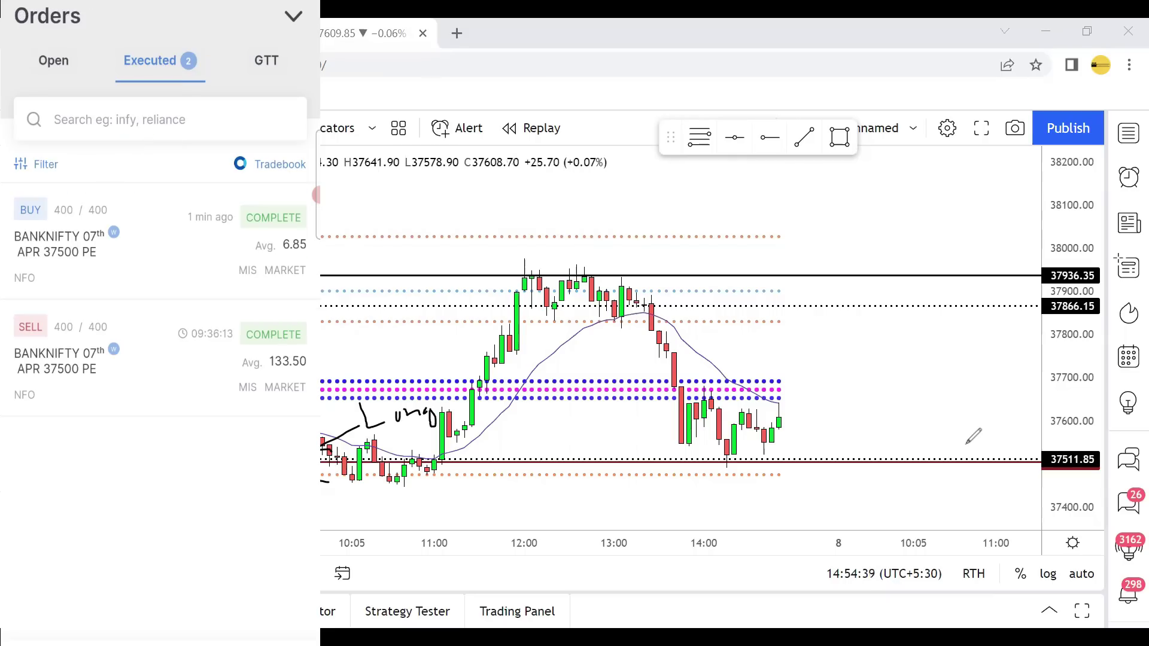
Write 133.50 in the empty area beside the latest candles, circle it, and add handwritten strokes below it.
mouse_move(883, 333)
left_mouse_down()
mouse_move(987, 335)
mouse_move(1018, 318)
mouse_move(1012, 335)
mouse_move(1031, 313)
mouse_move(970, 386)
mouse_move(1030, 313)
left_mouse_up()
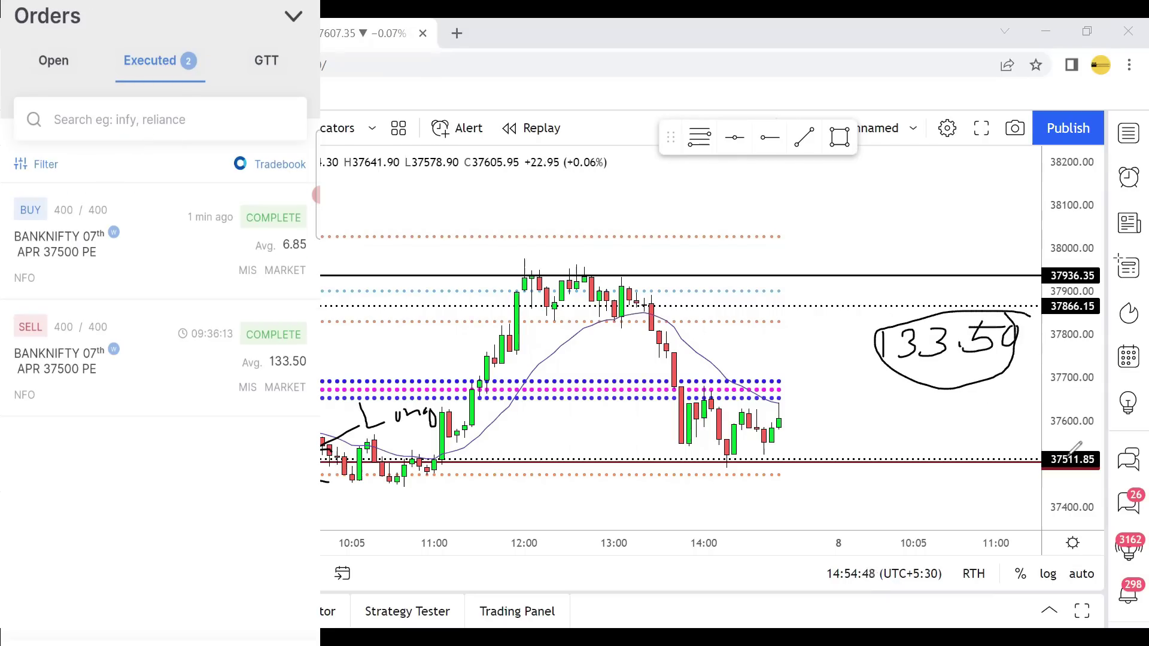
mouse_move(941, 477)
left_mouse_down()
mouse_move(976, 488)
mouse_move(965, 501)
left_mouse_up()
mouse_move(978, 477)
left_mouse_down()
mouse_move(999, 477)
mouse_move(995, 497)
mouse_move(1006, 500)
left_mouse_up()
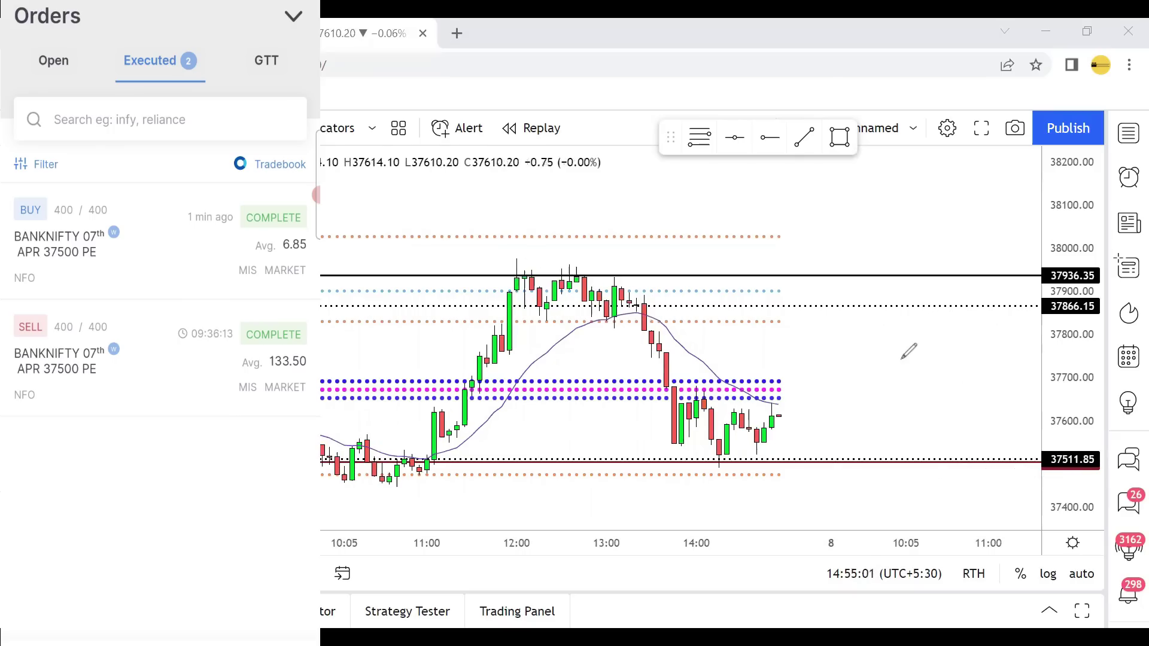
Write -25K underlined beside the latest candles, with +50K beneath it.
mouse_move(854, 355)
left_mouse_down()
mouse_move(871, 383)
mouse_move(896, 388)
left_mouse_up()
mouse_move(906, 334)
left_mouse_down()
mouse_move(898, 376)
mouse_move(938, 327)
mouse_move(967, 363)
mouse_move(1008, 365)
left_mouse_up()
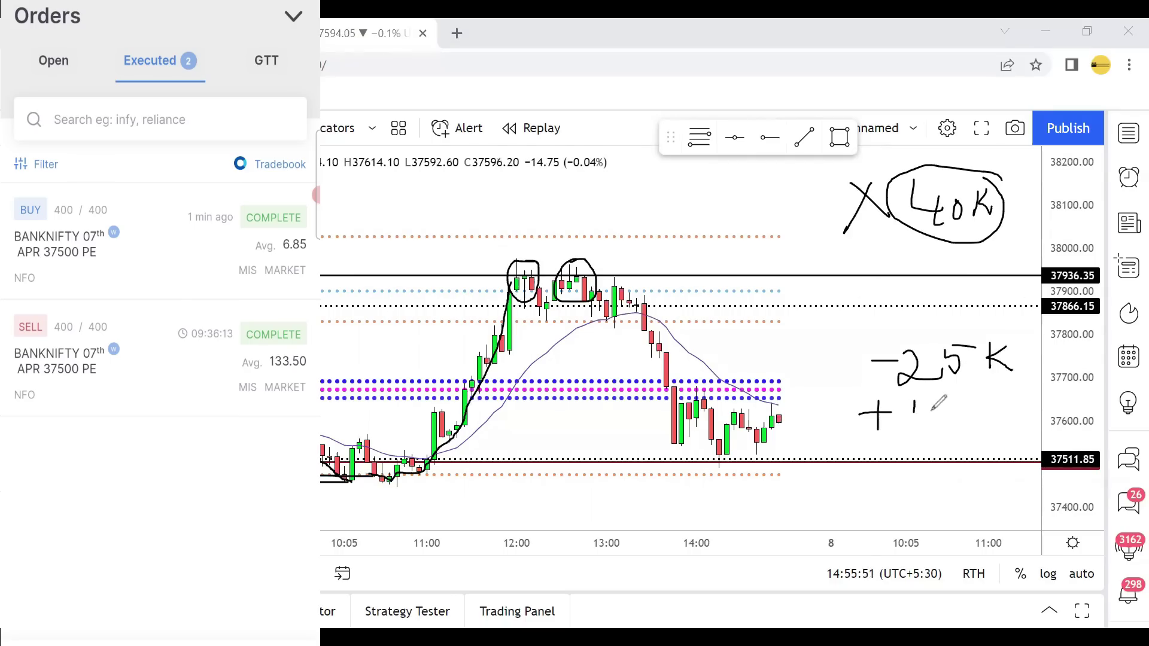
left_click_drag(914, 412, 912, 429)
mouse_move(925, 403)
left_mouse_down()
mouse_move(964, 404)
mouse_move(982, 426)
mouse_move(1007, 428)
left_mouse_up()
mouse_move(1009, 389)
left_mouse_down()
mouse_move(870, 398)
mouse_move(992, 459)
mouse_move(1012, 406)
left_mouse_up()
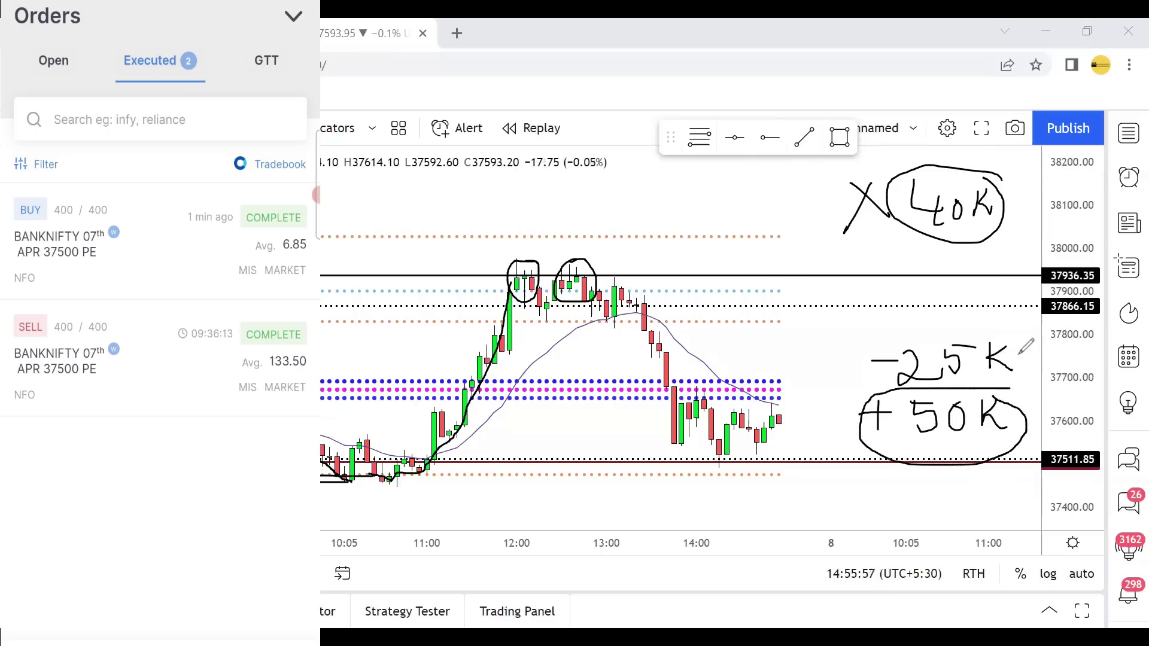
Write the ratio 1:2 below the circled +50K and underline it.
mouse_move(906, 446)
left_mouse_down()
mouse_move(986, 446)
mouse_move(910, 450)
mouse_move(909, 495)
mouse_move(925, 482)
mouse_move(970, 497)
left_mouse_up()
left_click(926, 491)
left_click_drag(889, 503, 979, 506)
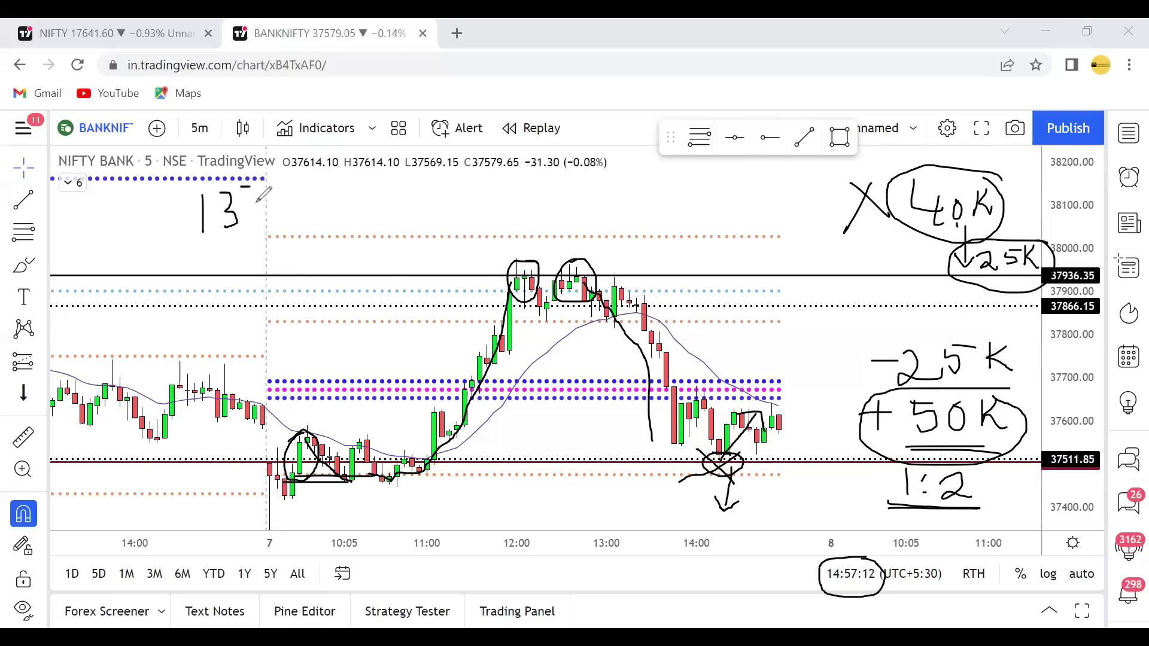
Write 133.50 above the start of the 7 April session, with a down arrow and a circled 6.85 beneath it.
left_click_drag(244, 191, 247, 223)
left_click(281, 219)
mouse_move(296, 190)
left_mouse_down()
mouse_move(294, 222)
mouse_move(334, 216)
mouse_move(347, 181)
mouse_move(303, 186)
left_mouse_up()
mouse_move(289, 226)
left_mouse_down()
mouse_move(282, 252)
mouse_move(339, 253)
mouse_move(340, 269)
mouse_move(368, 273)
left_mouse_up()
mouse_move(383, 229)
left_mouse_down()
mouse_move(329, 272)
mouse_move(386, 229)
left_mouse_up()
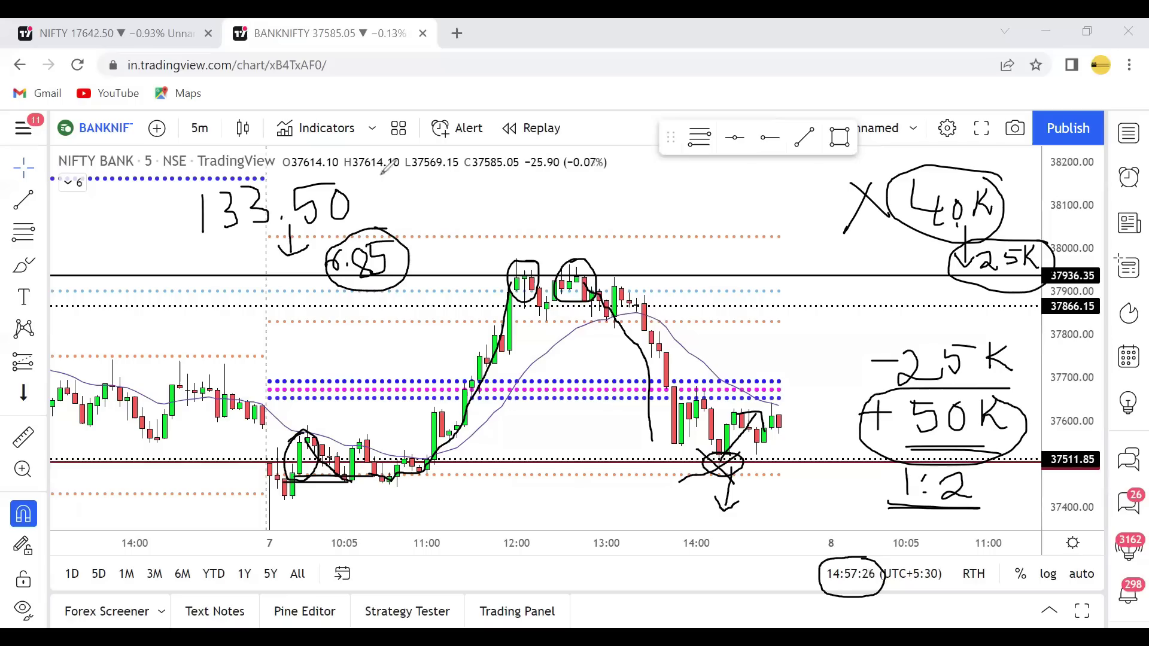
Draw a bracket beside the 133.50 and 6.85 notes, write a circled 127 next to it, and draw a long line toward +50K.
left_click_drag(384, 172, 422, 258)
mouse_move(453, 201)
left_mouse_down()
mouse_move(464, 225)
mouse_move(483, 227)
left_mouse_up()
mouse_move(458, 187)
left_mouse_down()
mouse_move(482, 218)
mouse_move(492, 198)
left_mouse_up()
mouse_move(562, 205)
left_mouse_down()
mouse_move(727, 357)
mouse_move(852, 426)
left_mouse_up()
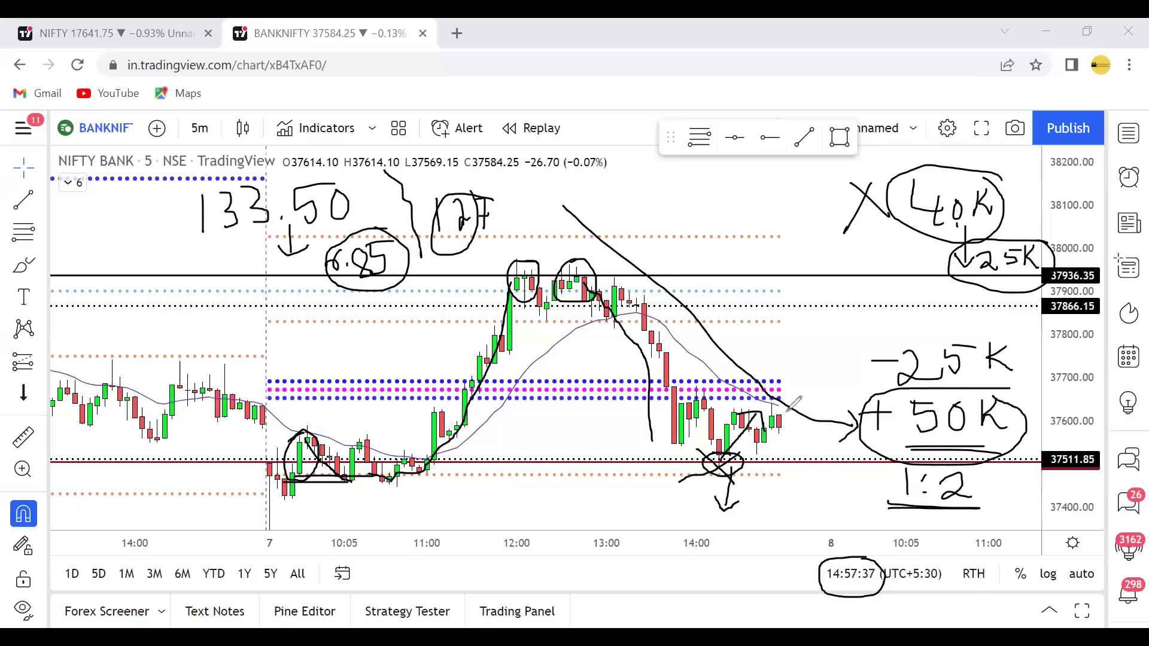
Write 50.660 above the +50K note and circle it.
left_click(764, 317)
mouse_move(764, 321)
left_mouse_down()
mouse_move(764, 342)
mouse_move(788, 318)
mouse_move(904, 344)
left_mouse_up()
left_click(829, 341)
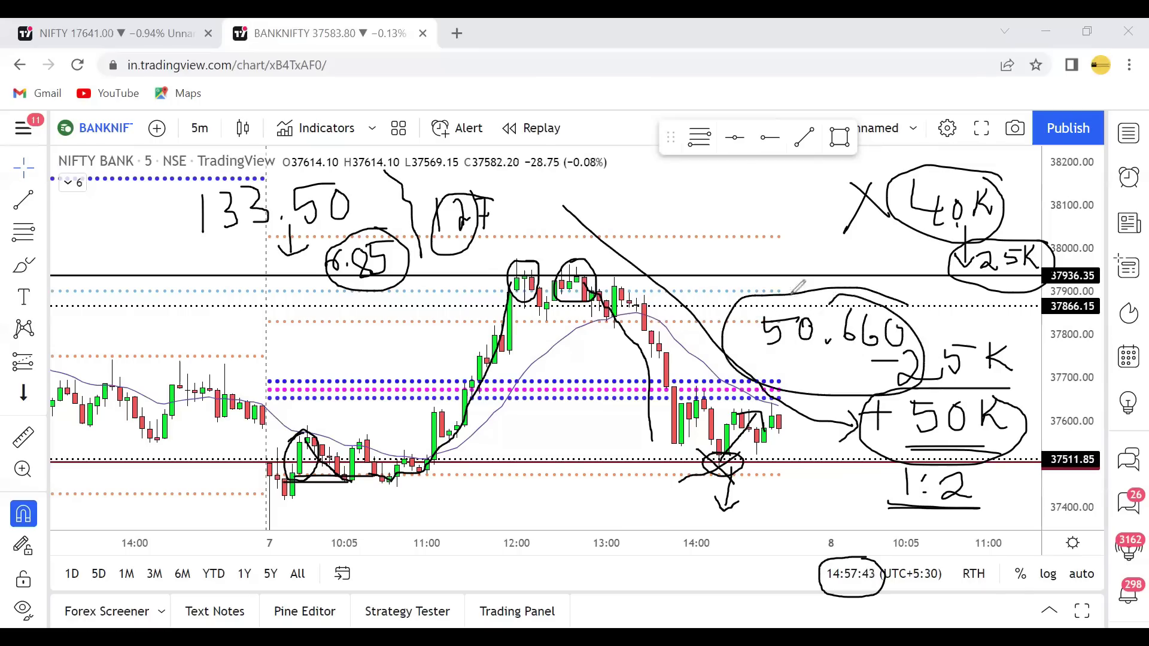